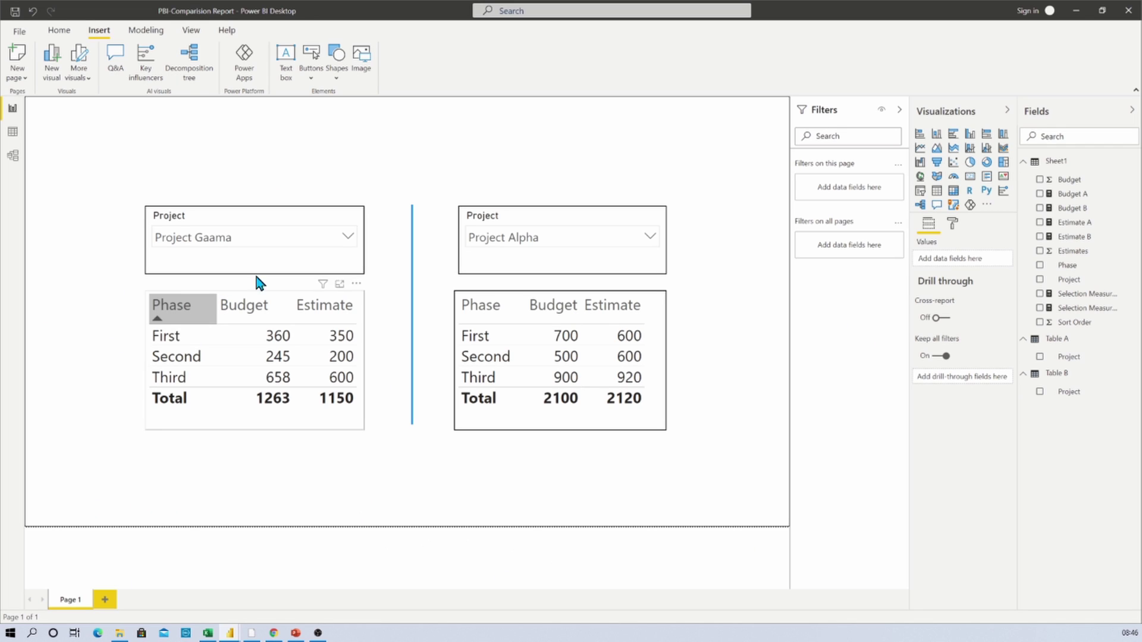
# - Switch the project selection above the first comparison table from Project Gaama to Project Salon
pyautogui.click(348, 238)
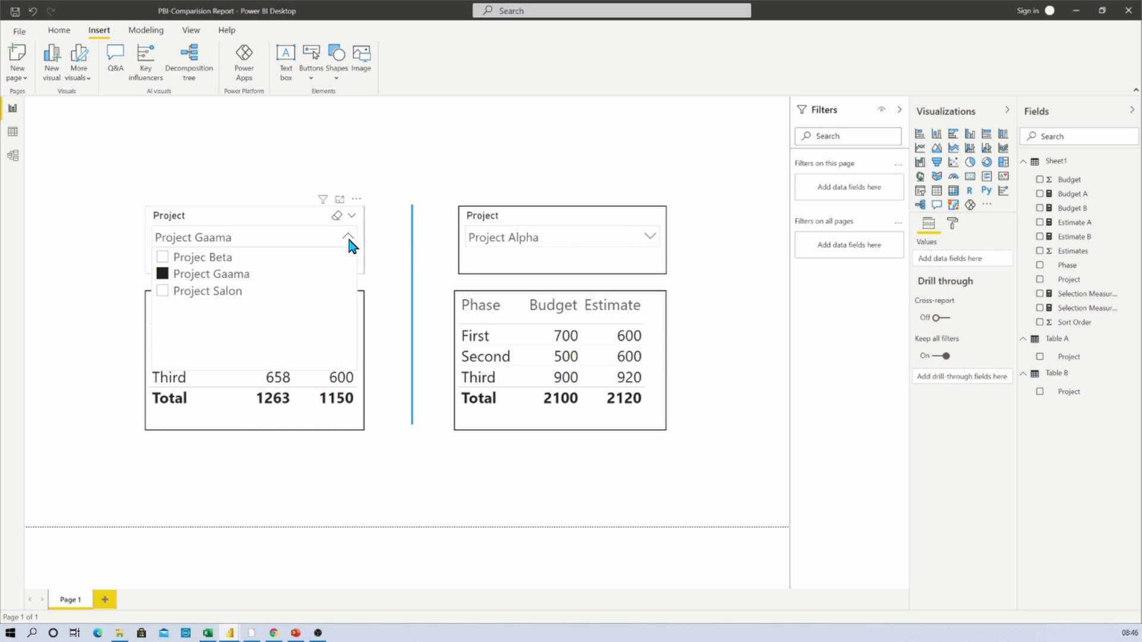
pyautogui.click(634, 235)
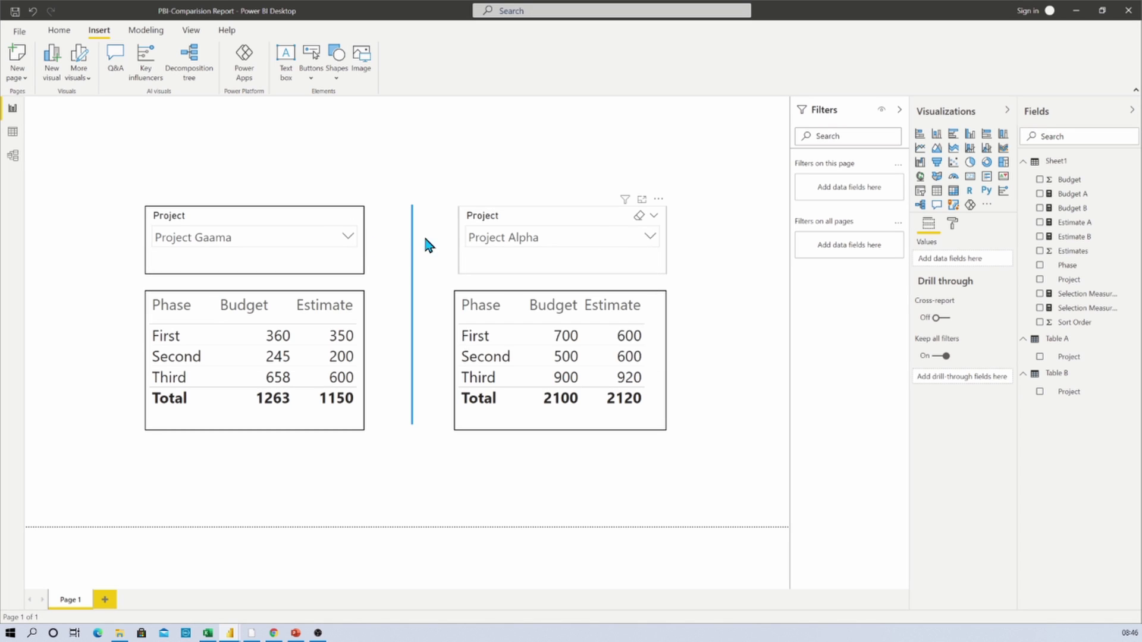
pyautogui.click(349, 237)
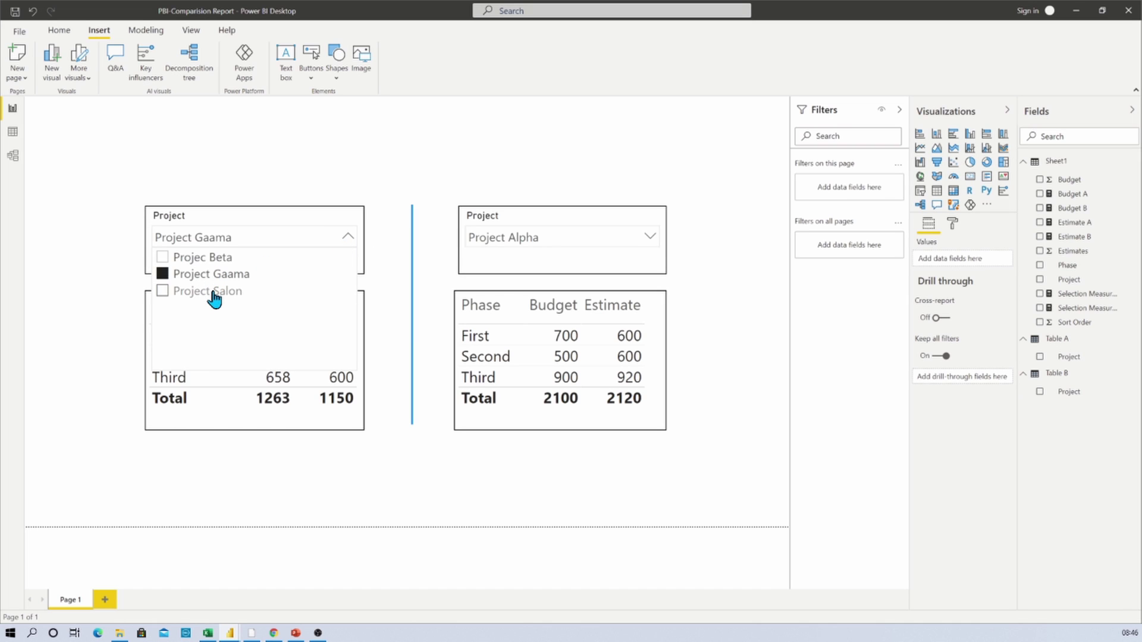
pyautogui.click(215, 293)
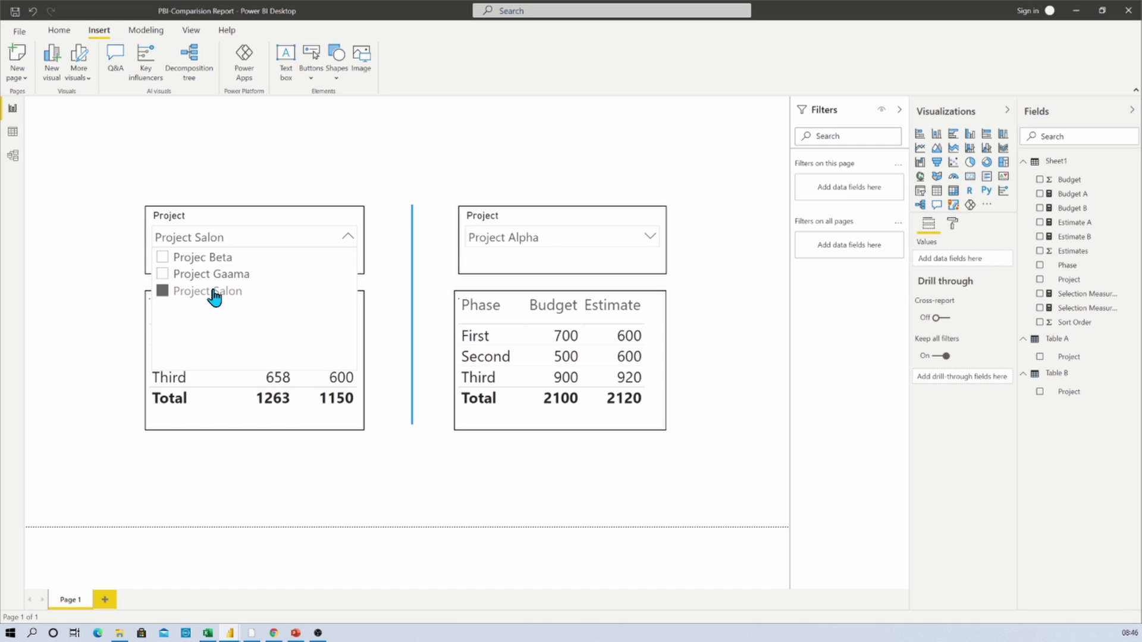
pyautogui.click(345, 241)
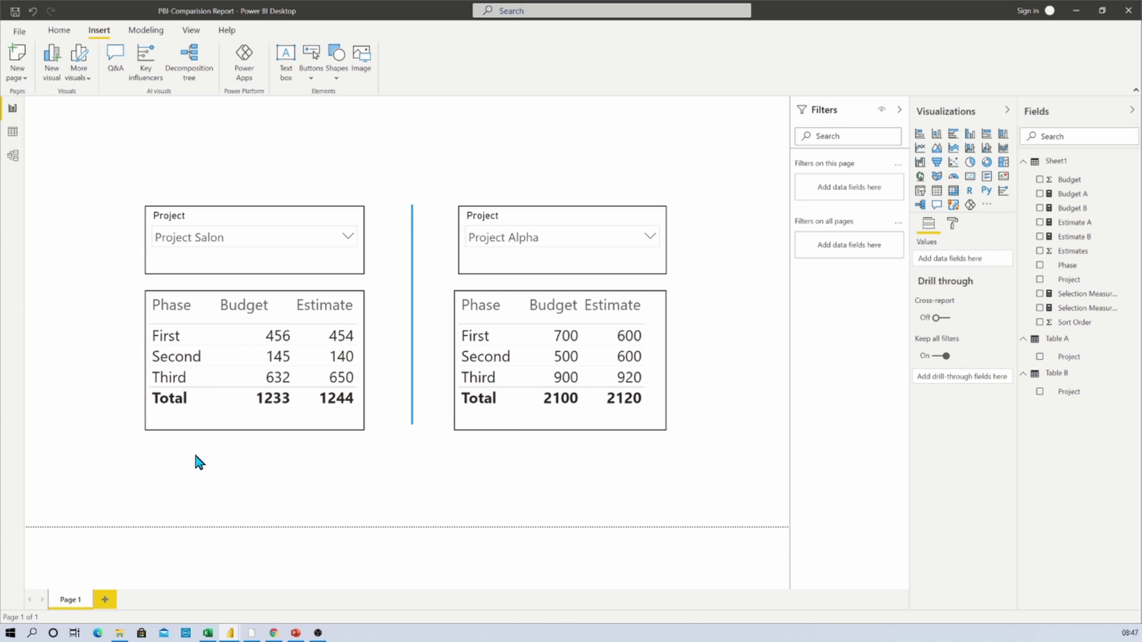
# - Examine the source project data in the Excel workbook and the imported Sheet1 table in Power BI Desktop
pyautogui.click(208, 633)
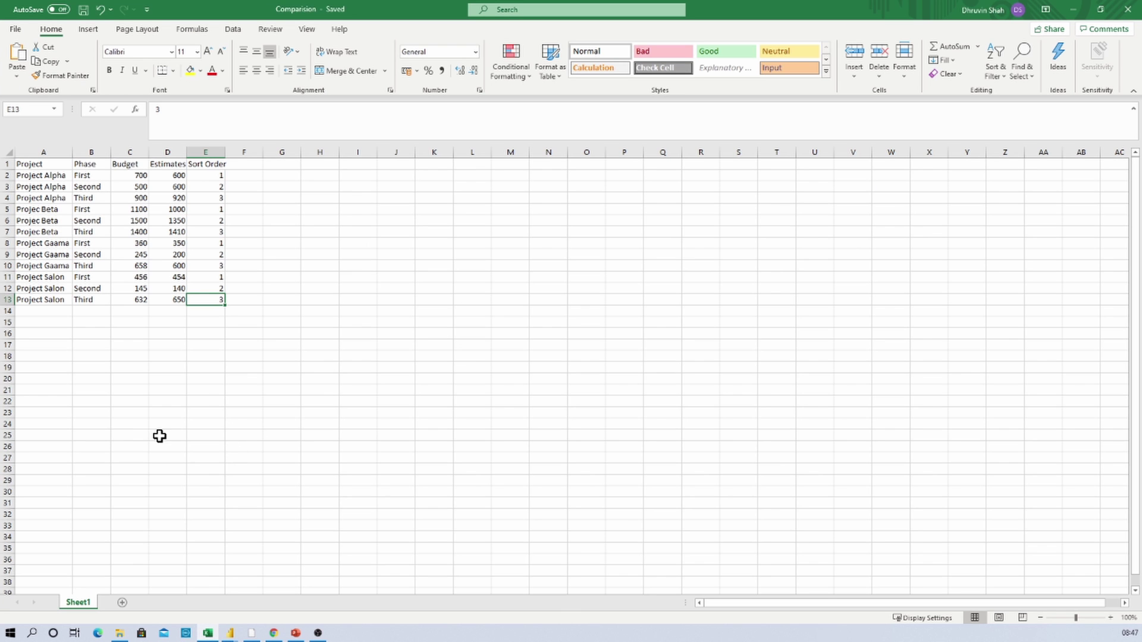
pyautogui.keyDown('ctrl'); pyautogui.scroll(6, 156, 437); pyautogui.keyUp('ctrl')
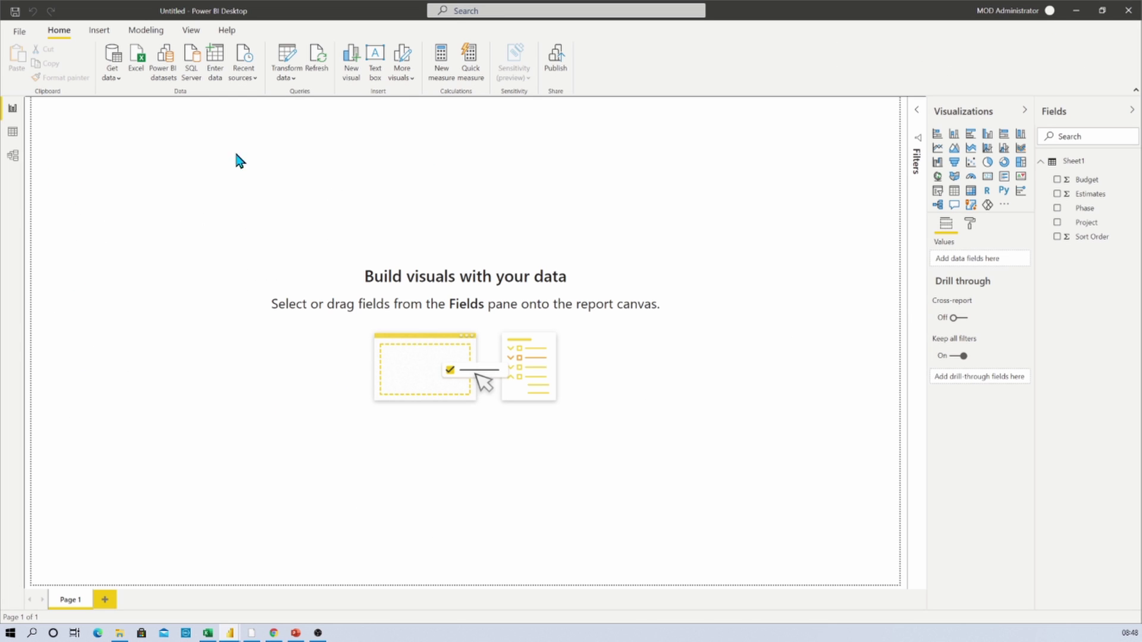
pyautogui.click(23, 127)
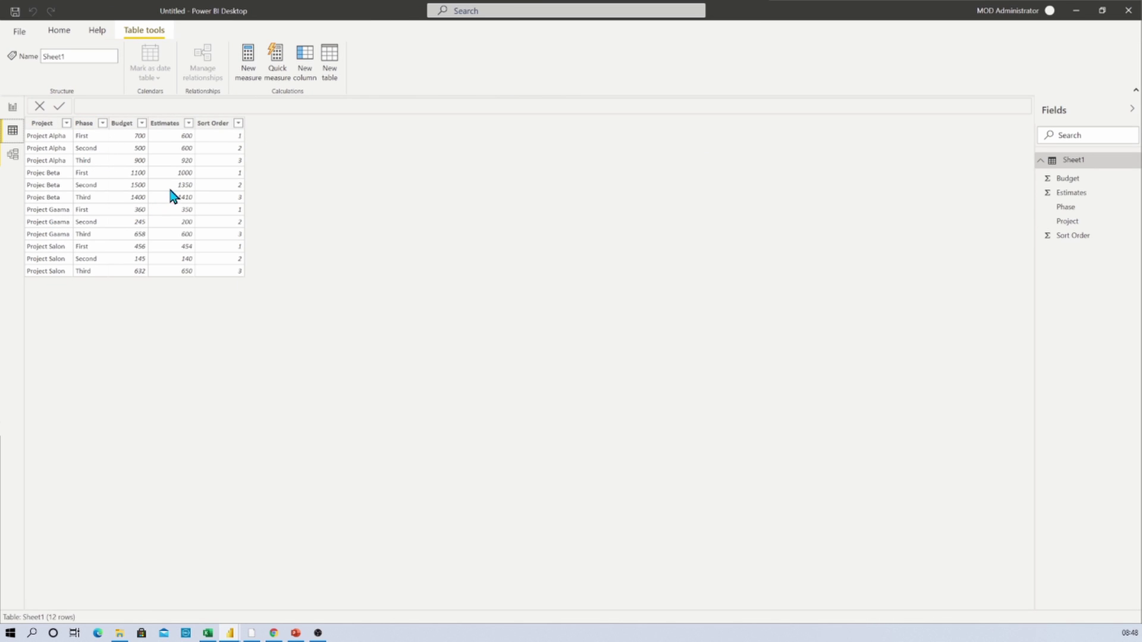
pyautogui.click(13, 108)
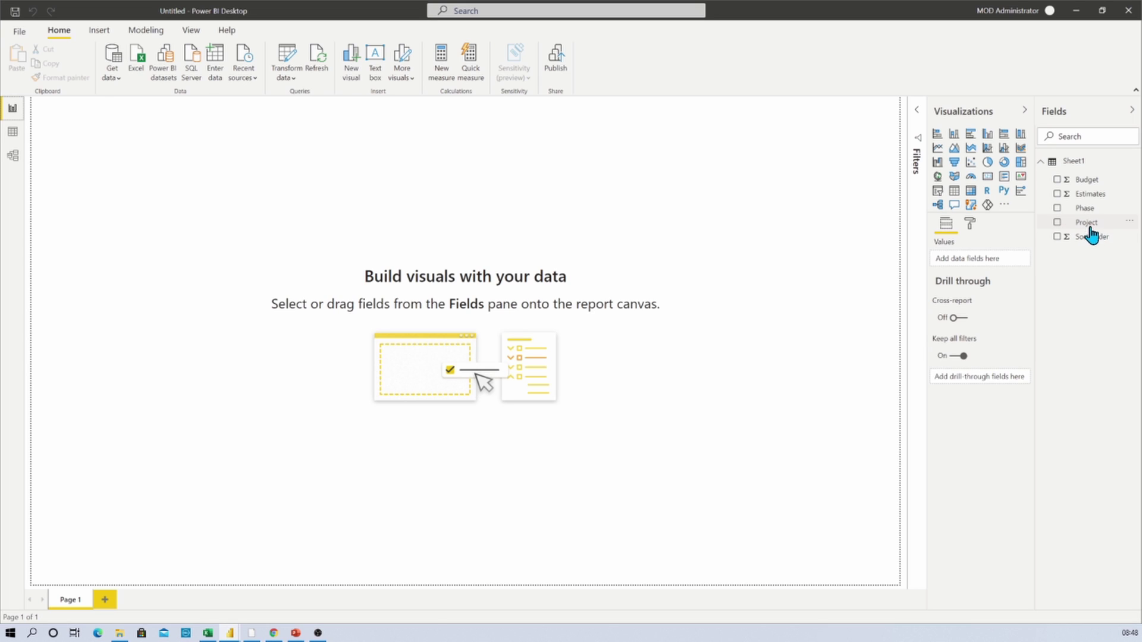
pyautogui.moveTo(1092, 230); pyautogui.dragTo(439, 375)
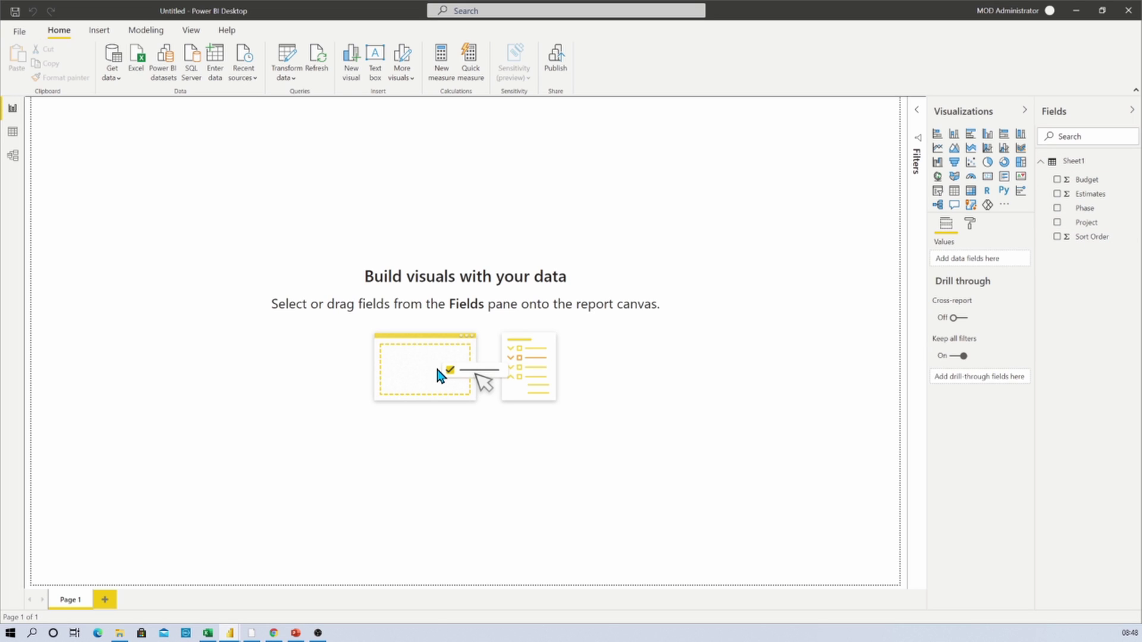
# - Start a new calculated table and name it Table A
pyautogui.click(148, 35)
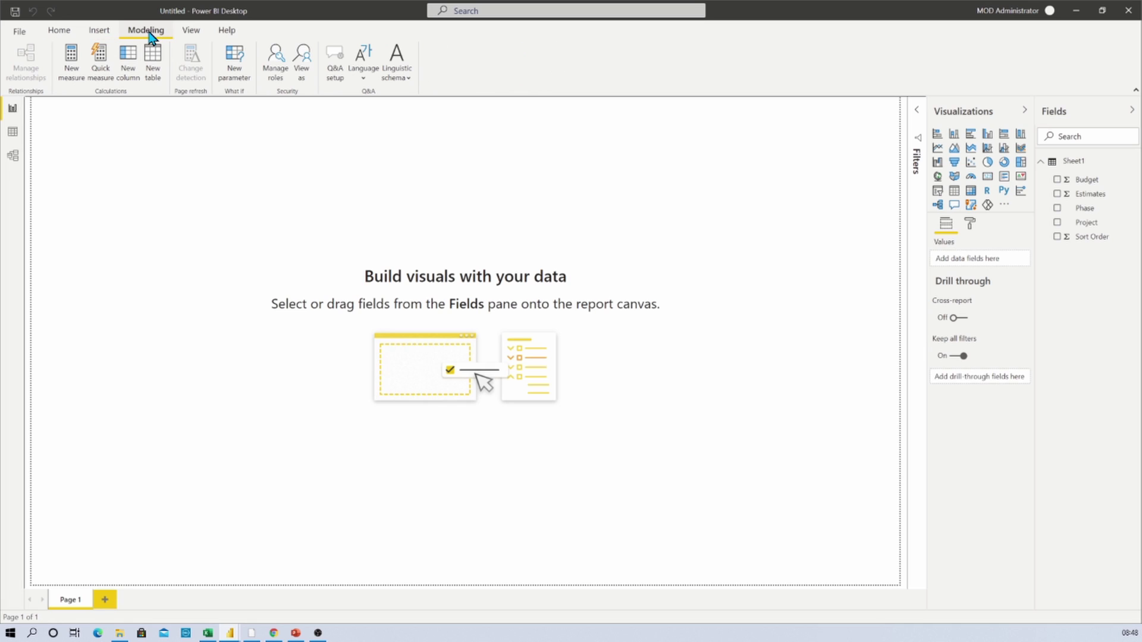
pyautogui.click(153, 83)
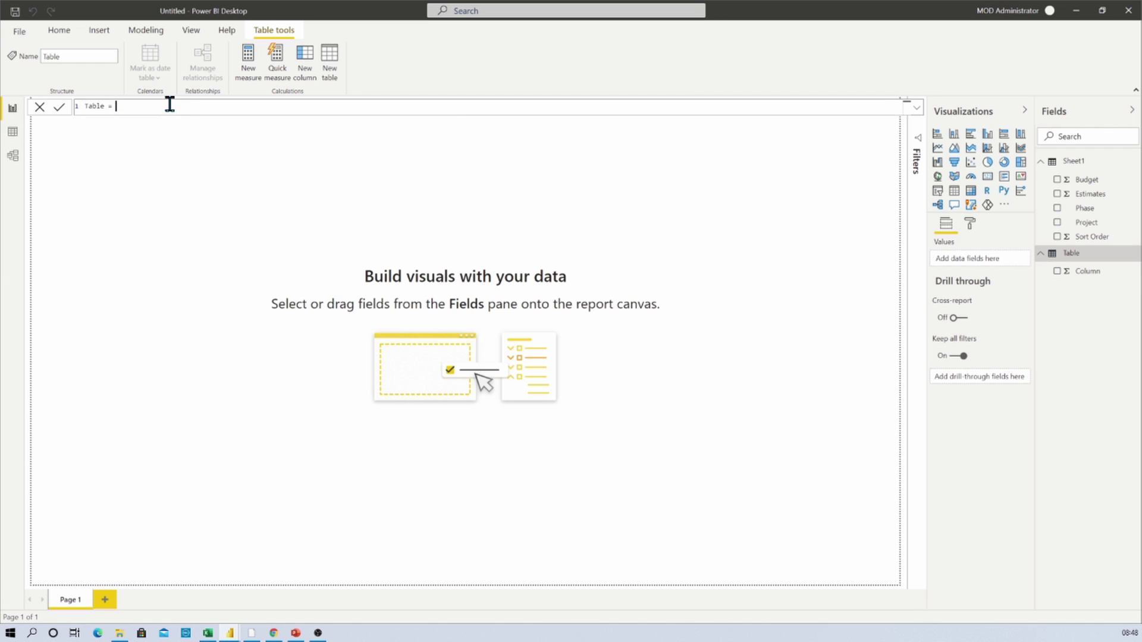
pyautogui.scroll(6, 170, 109)
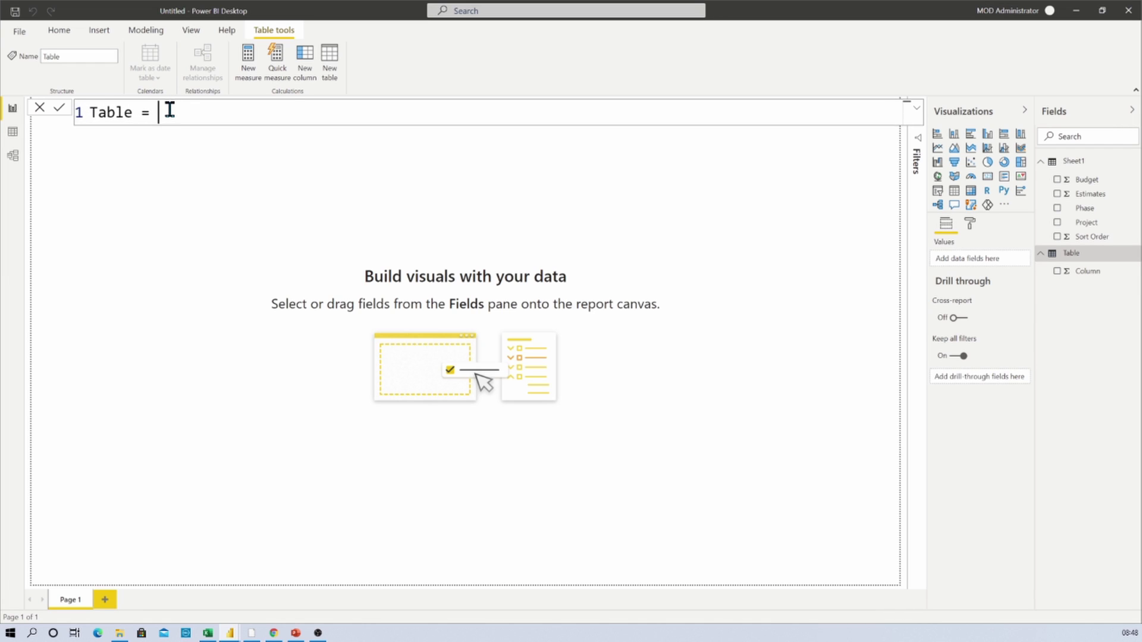
pyautogui.scroll(2, 170, 111)
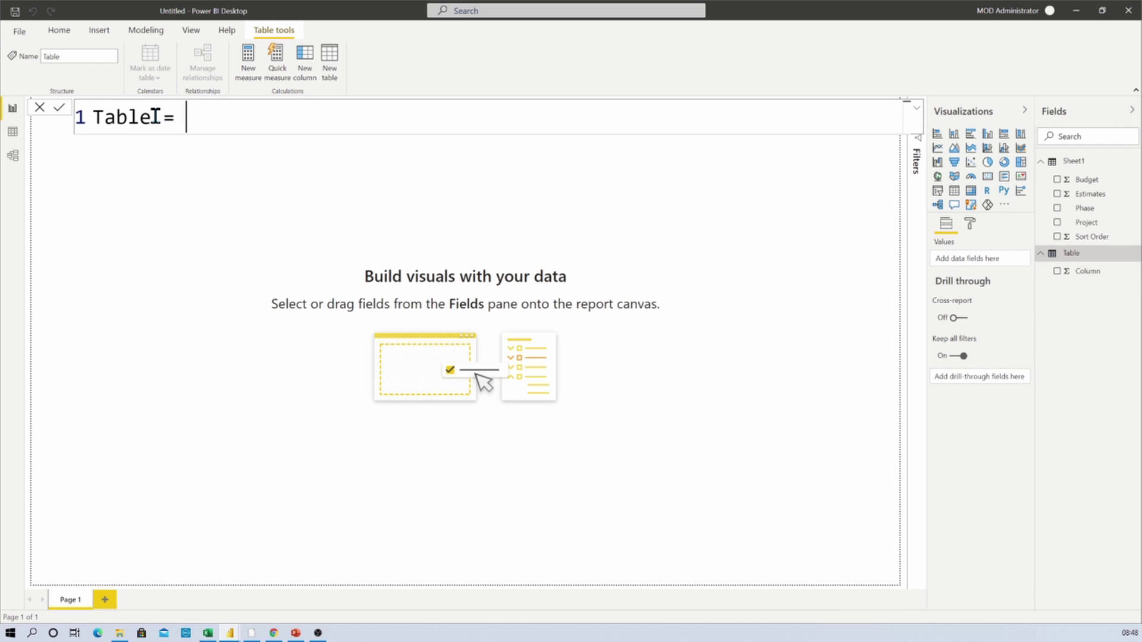
pyautogui.click(153, 118)
pyautogui.write('A')
# - Define Table A as the unique project values with the formula VALUES(Sheet1[Project])
pyautogui.click(247, 117)
pyautogui.write('V')
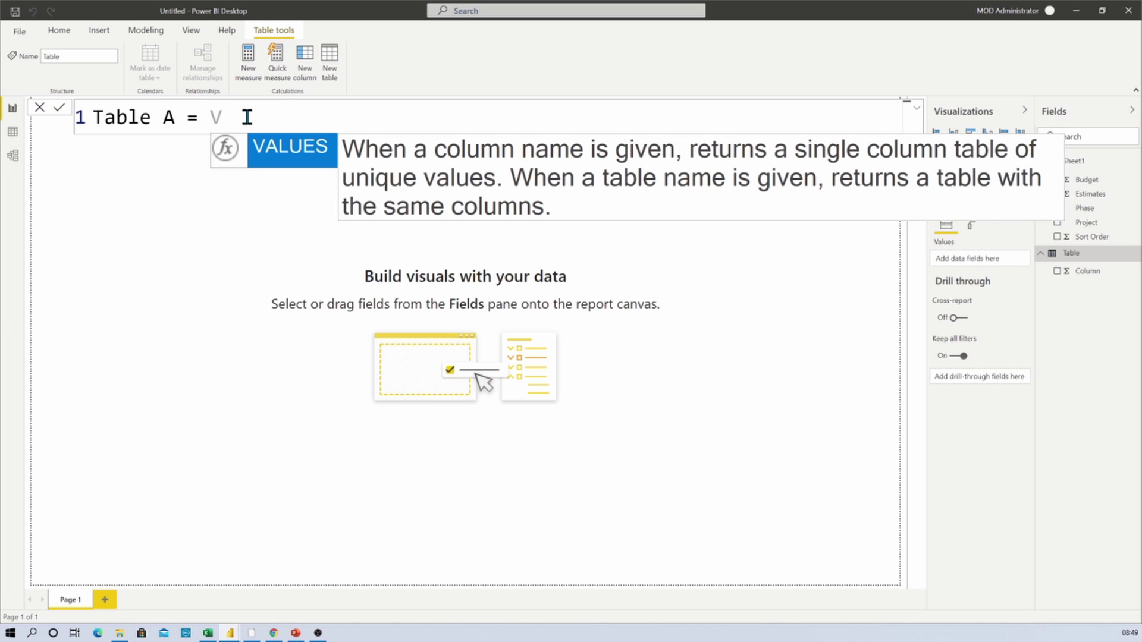
pyautogui.press('Tab')
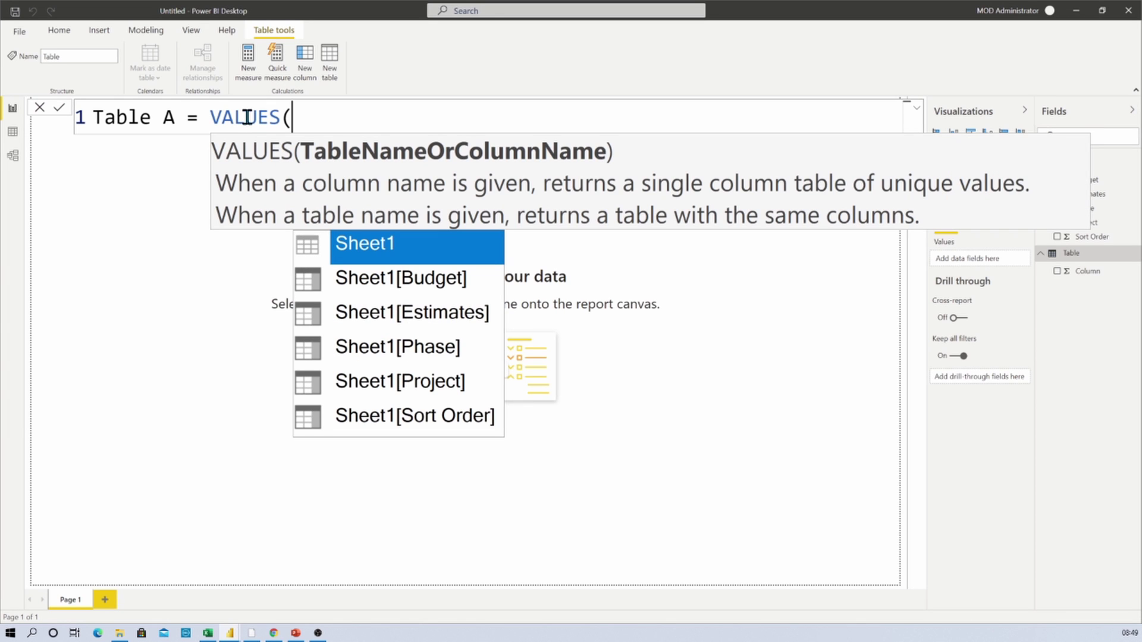
pyautogui.press('Down')
pyautogui.press('Down')
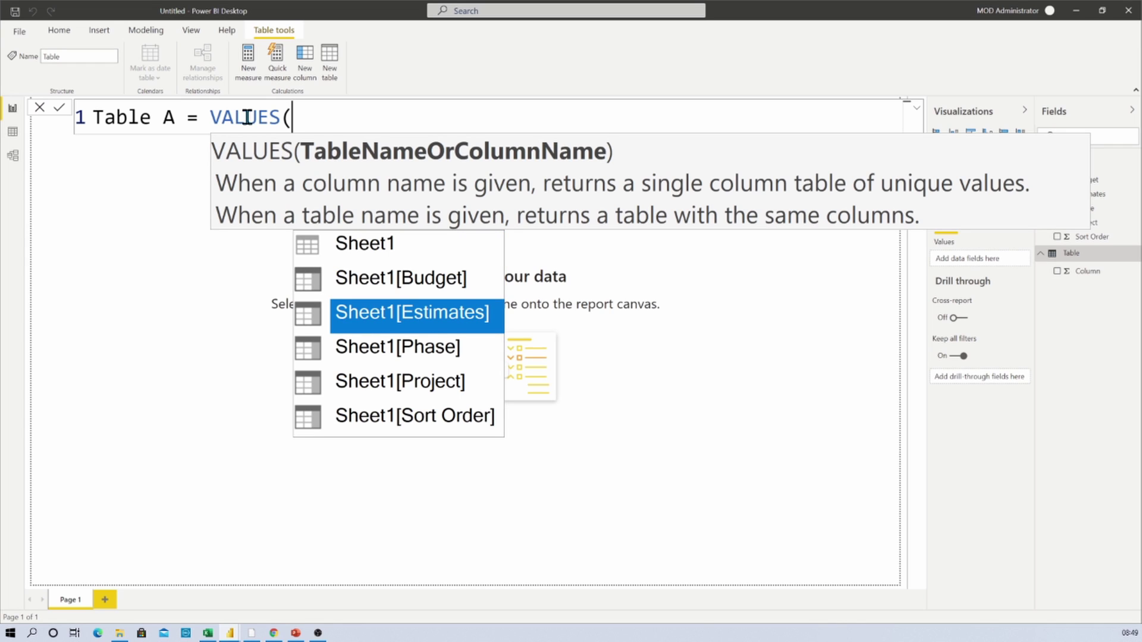
pyautogui.press('Down')
pyautogui.press('Down')
pyautogui.press('Tab')
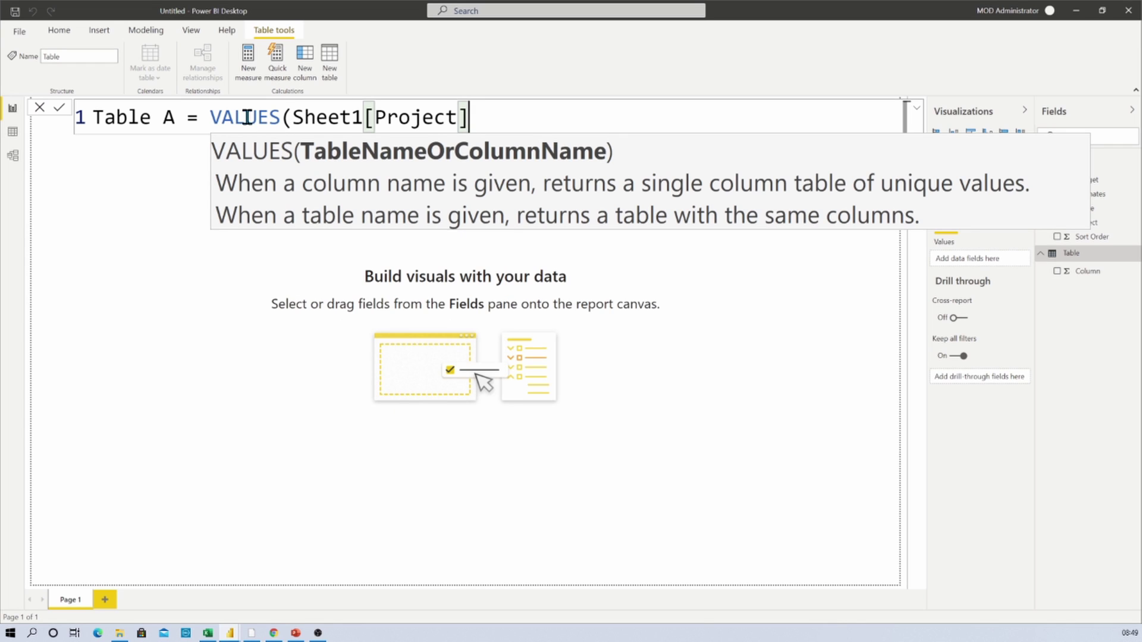
pyautogui.write(')')
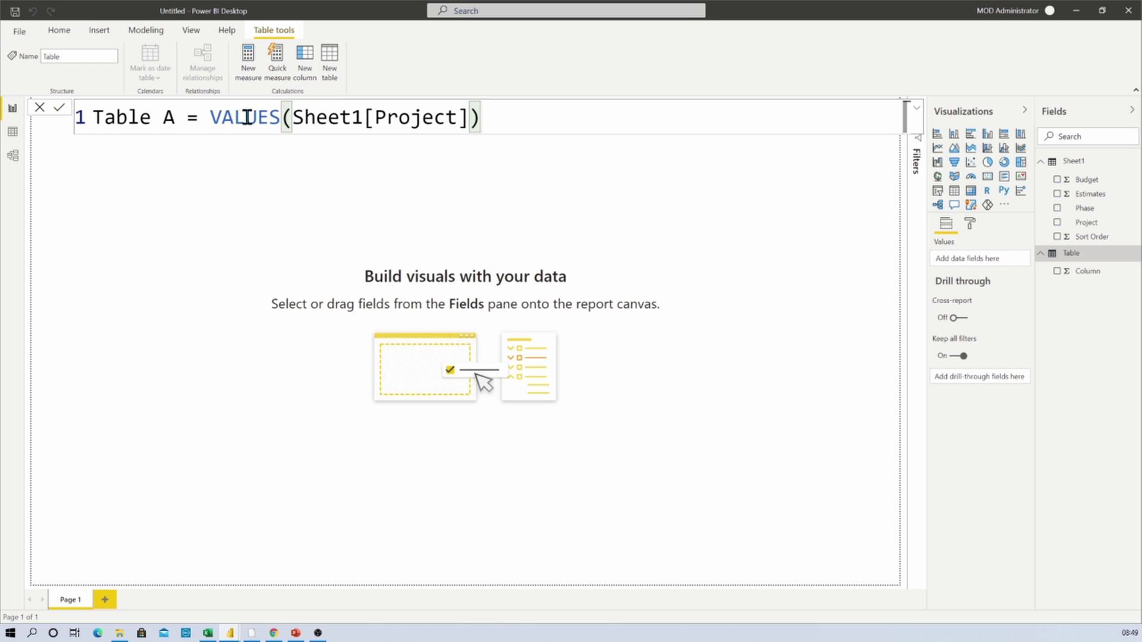
pyautogui.press('Return')
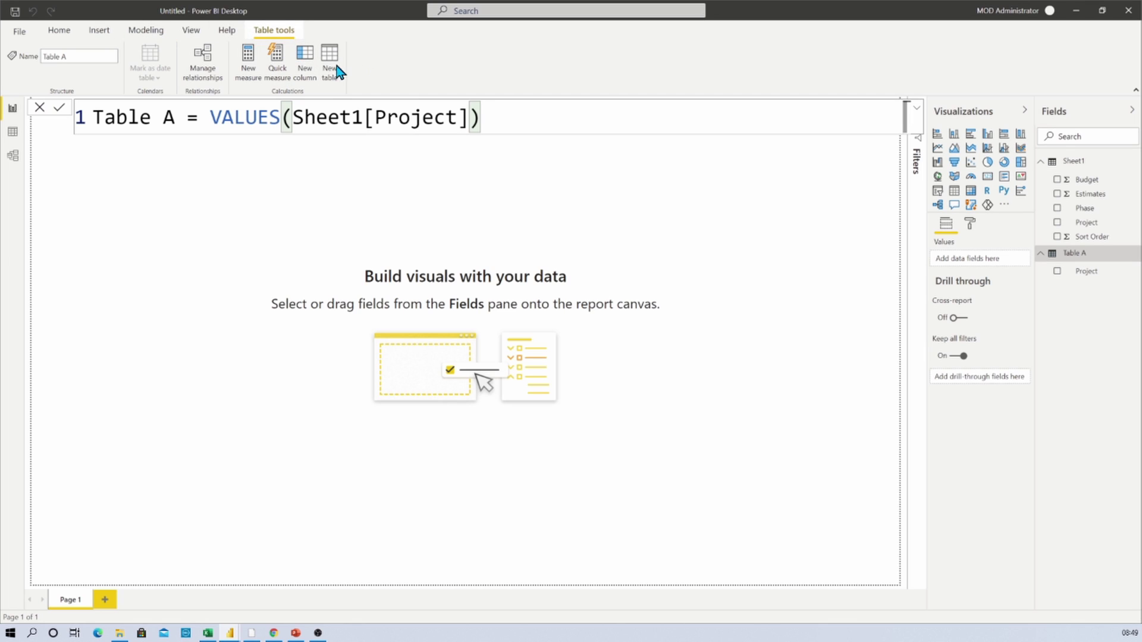
# - Start another calculated table and name it Table B
pyautogui.click(157, 39)
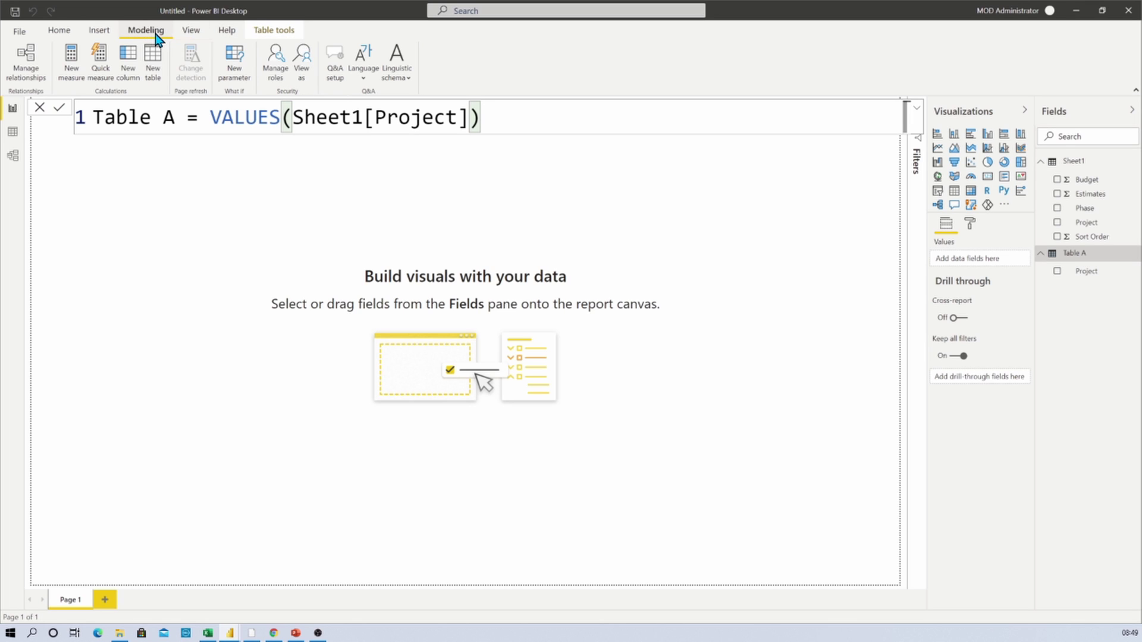
pyautogui.click(153, 73)
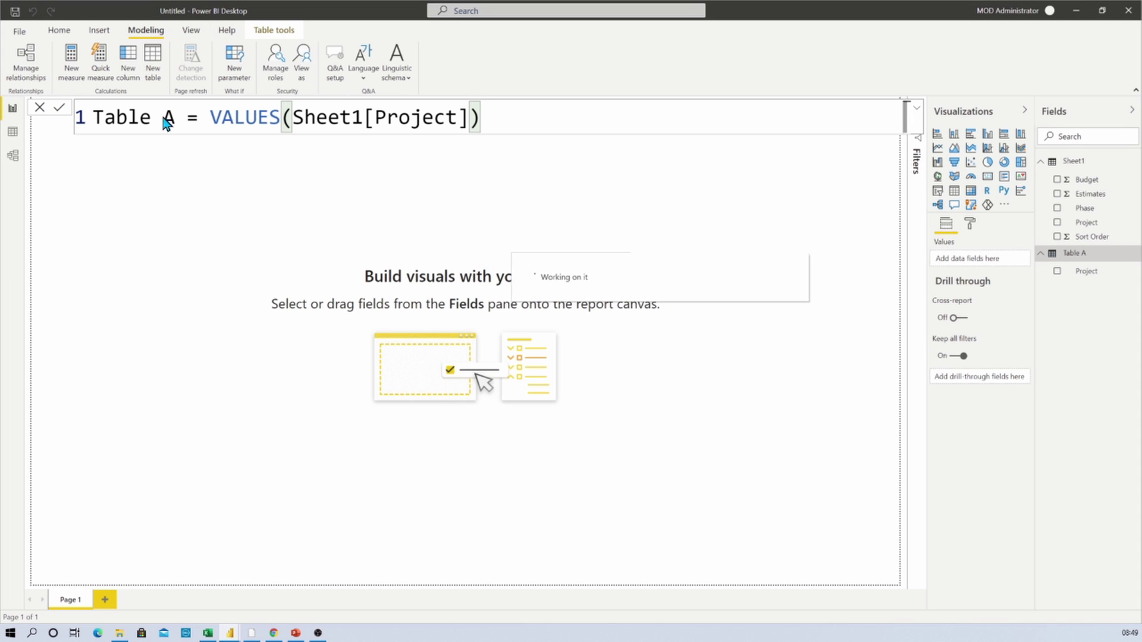
pyautogui.click(163, 119)
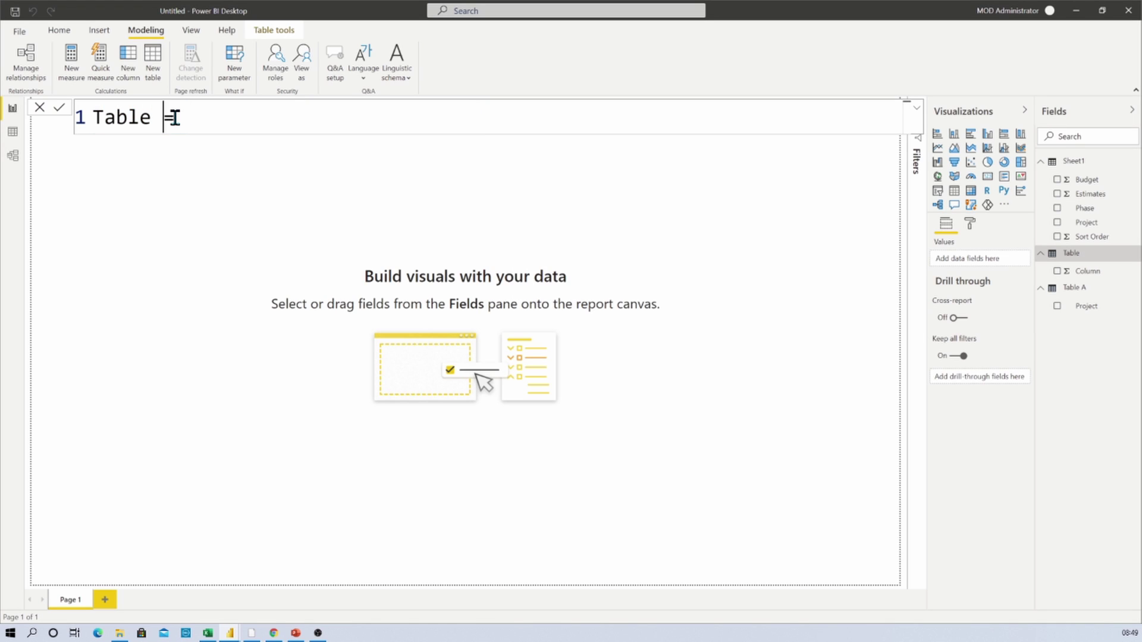
pyautogui.write('B')
# - Define Table B with the formula VALUES(Sheet1[Project]) and commit it
pyautogui.press('End')
pyautogui.write('Val')
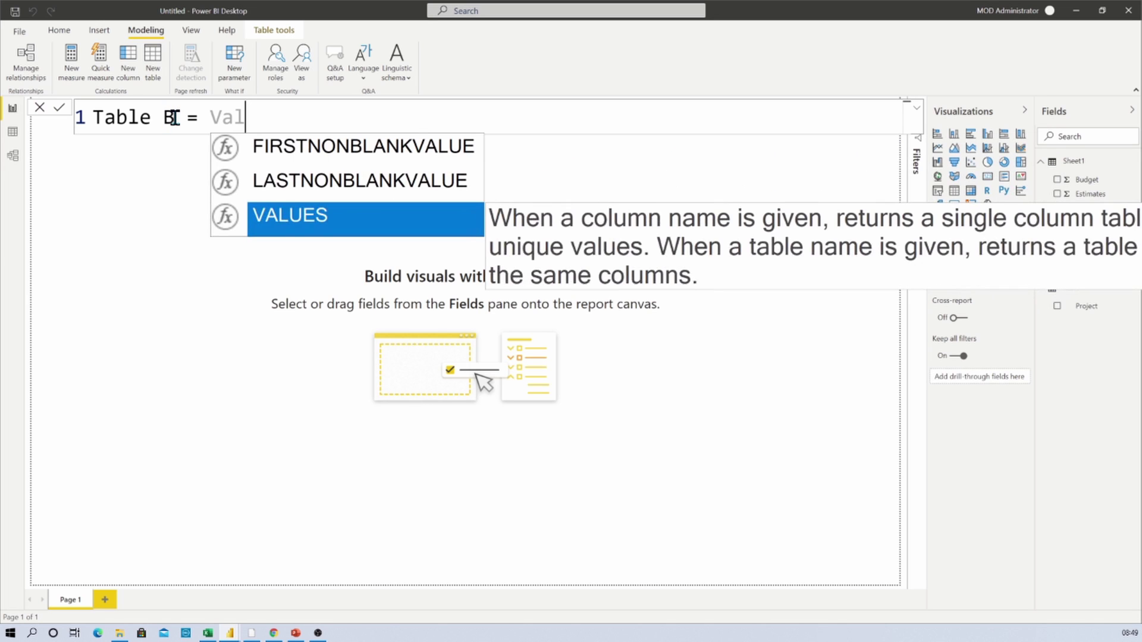
pyautogui.press('Tab')
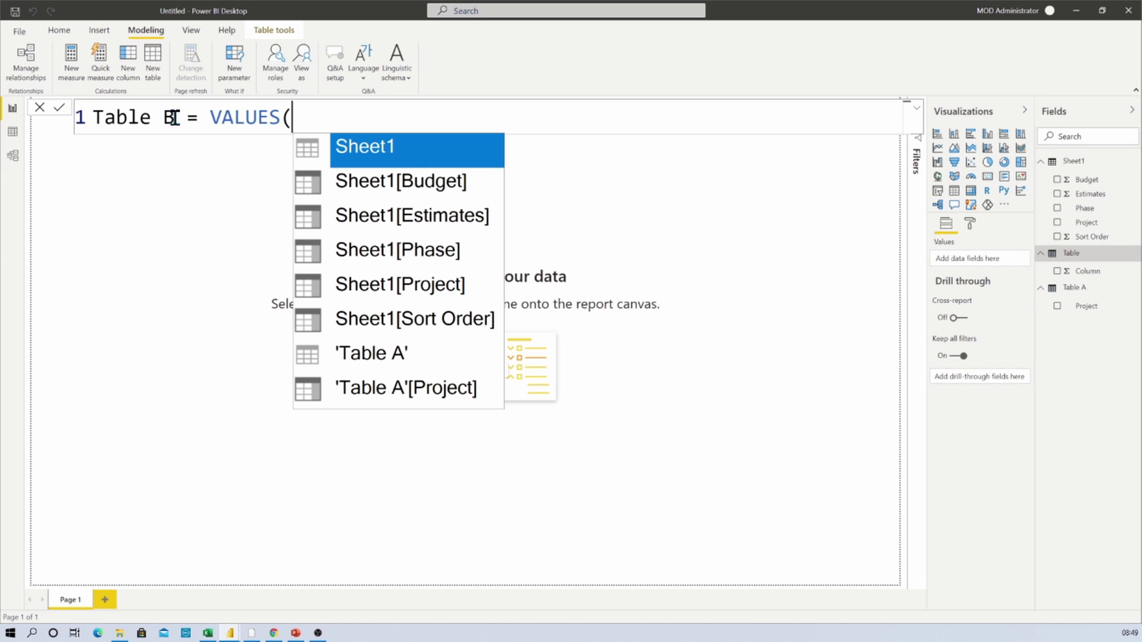
pyautogui.press('Down')
pyautogui.press('Down')
pyautogui.press('Down')
pyautogui.press('Down')
pyautogui.press('Tab')
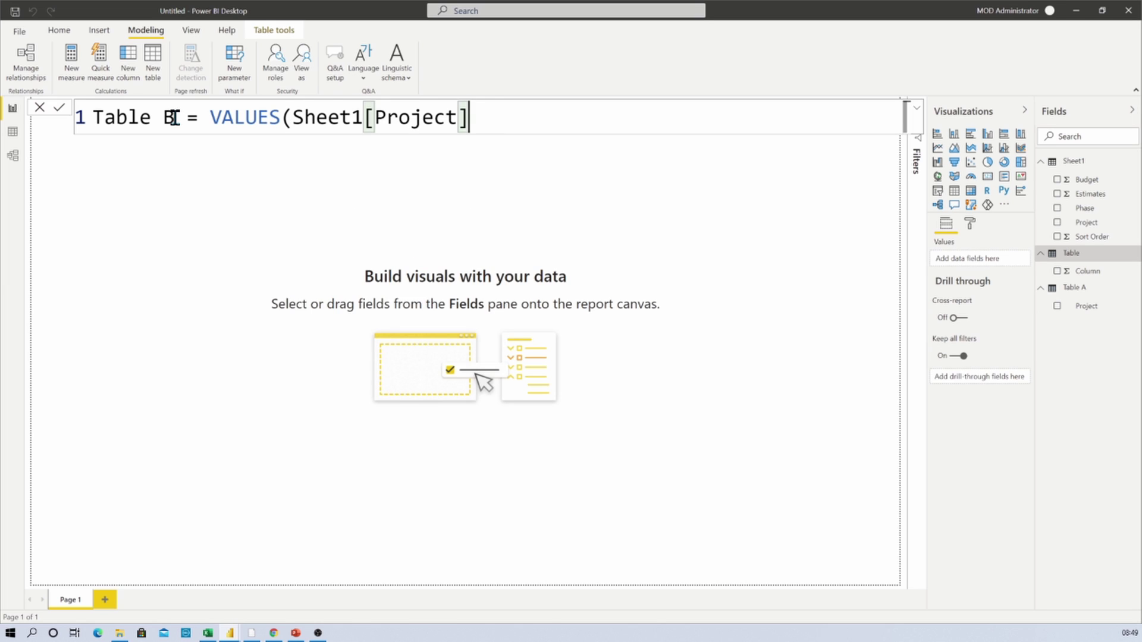
pyautogui.write(')')
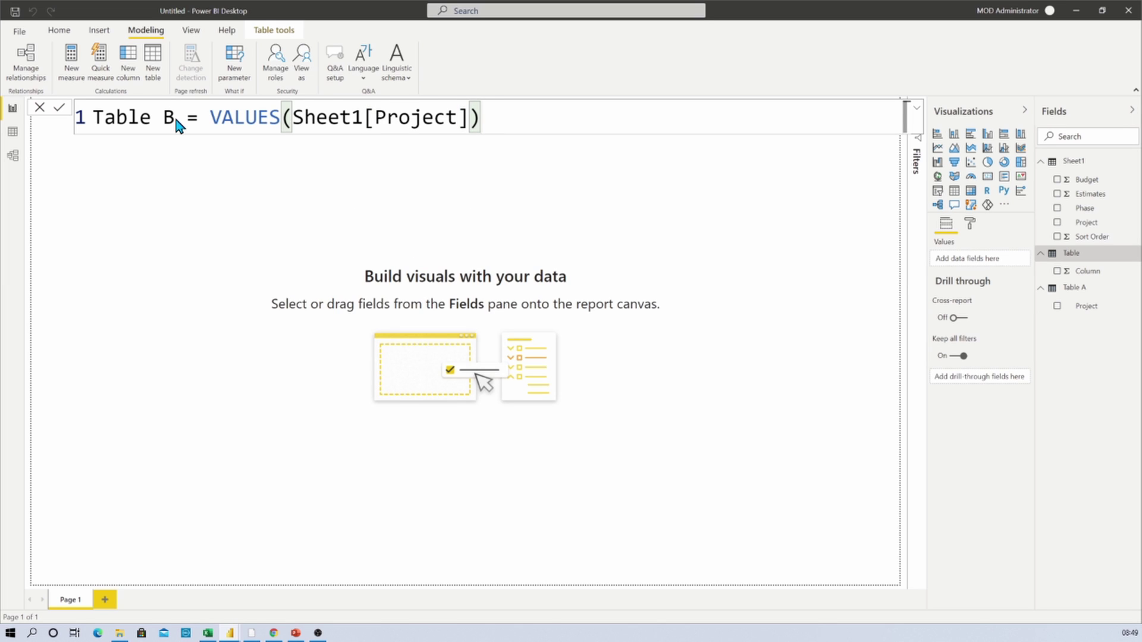
pyautogui.press('Return')
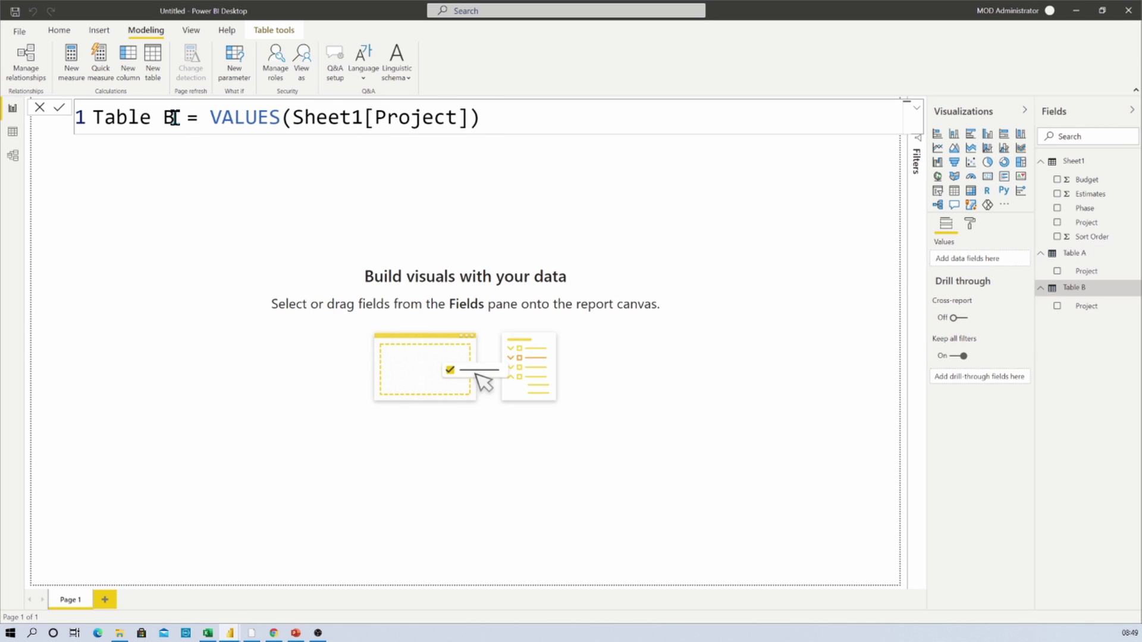
# - Add a slicer near the upper left of the report page and fill it with the Project field from Table A
pyautogui.click(737, 210)
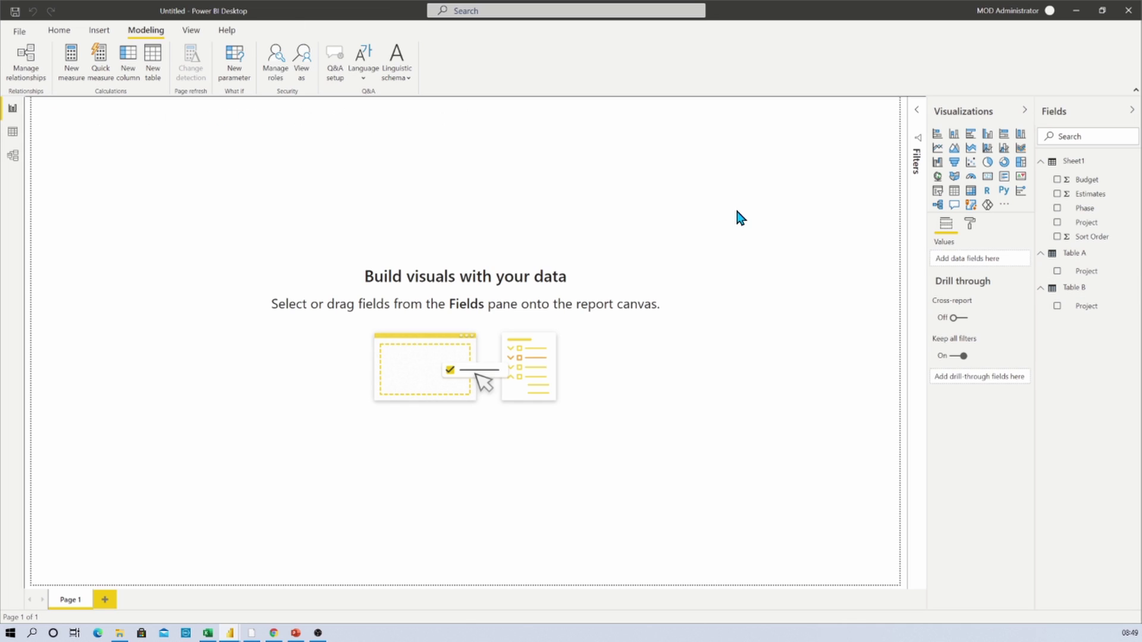
pyautogui.click(936, 196)
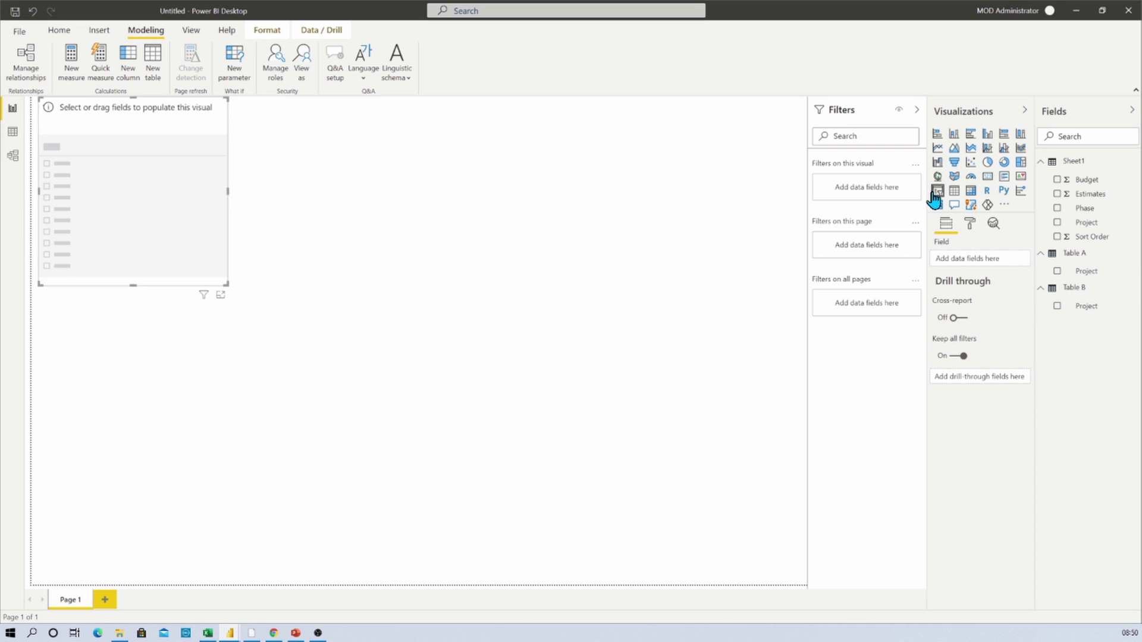
pyautogui.moveTo(206, 206); pyautogui.dragTo(299, 249)
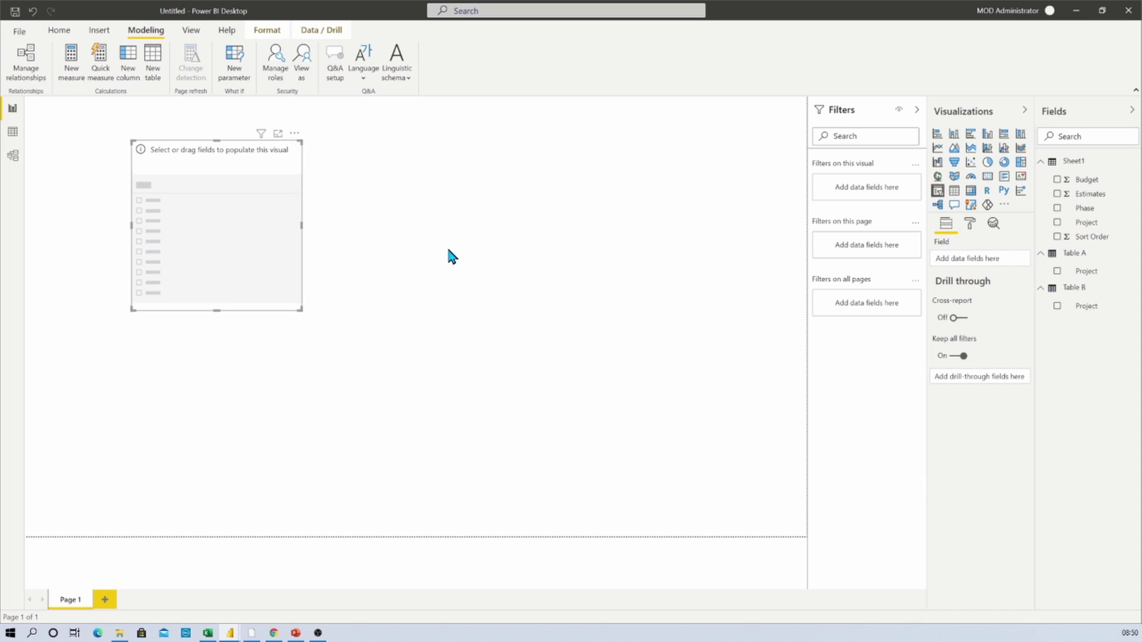
pyautogui.click(1058, 271)
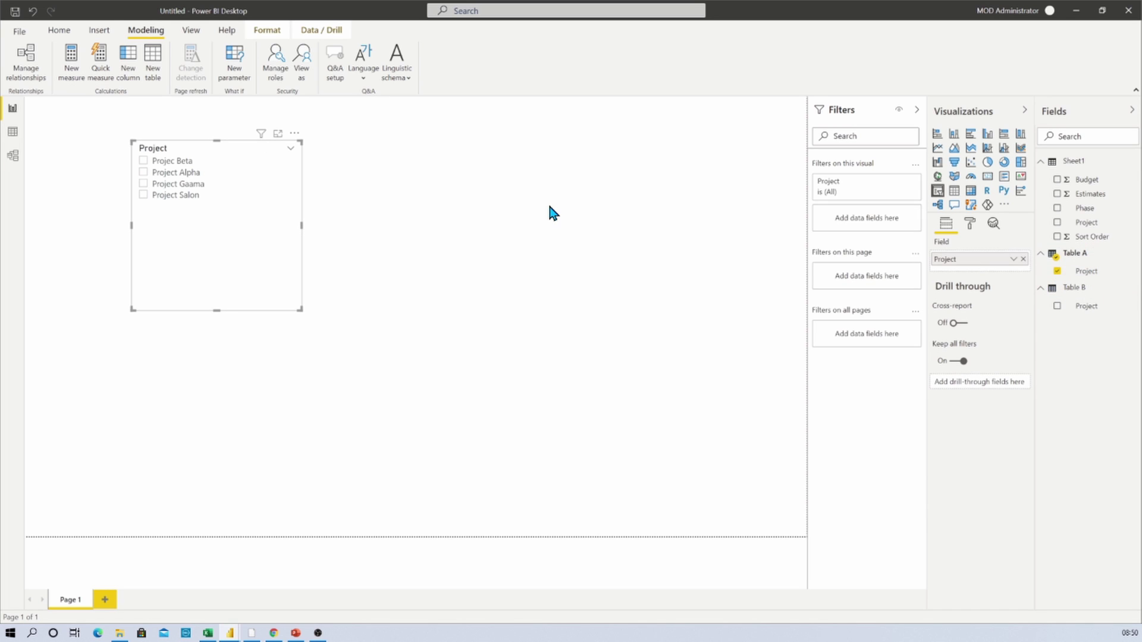
# - Add a second slicer beside the existing one, near the upper middle of the page, with the Project field from Table B
pyautogui.click(740, 204)
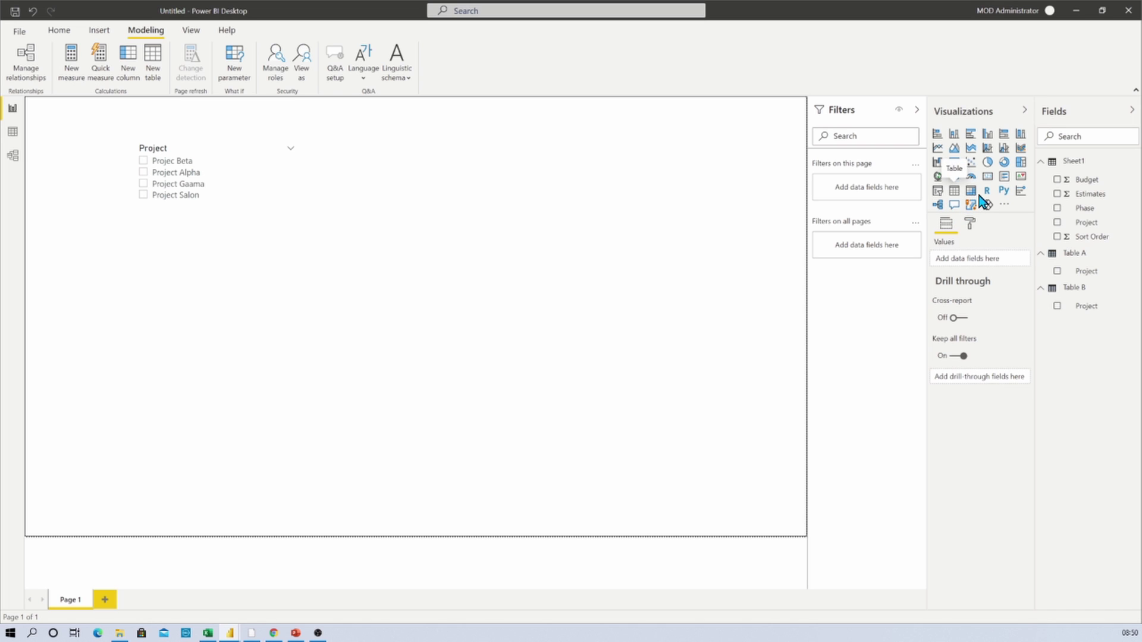
pyautogui.click(938, 191)
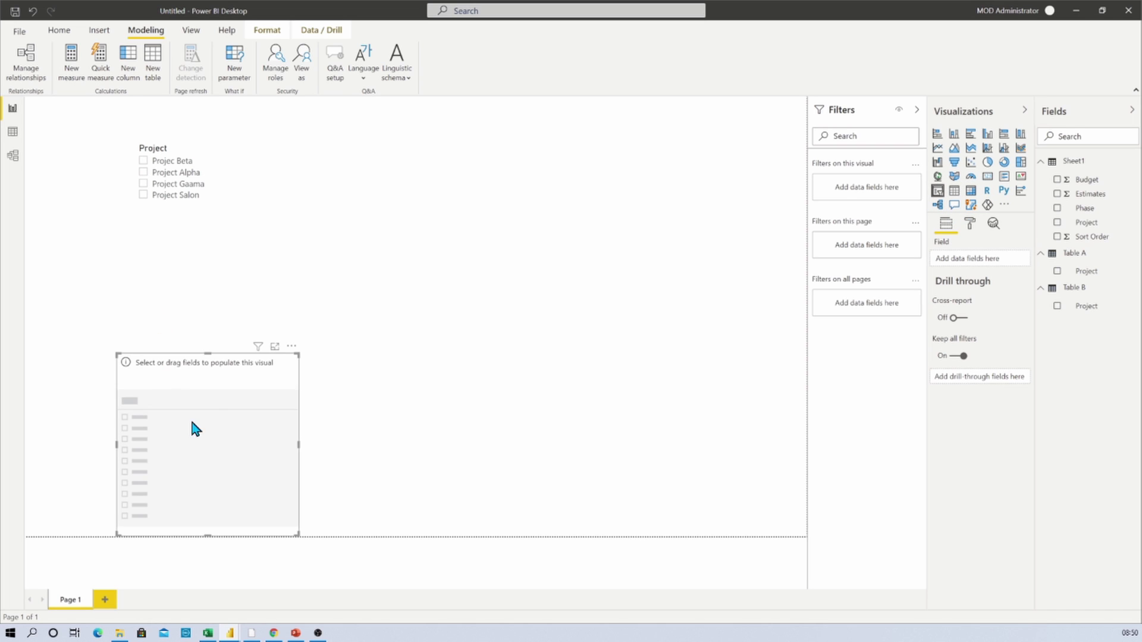
pyautogui.moveTo(196, 428); pyautogui.dragTo(451, 209)
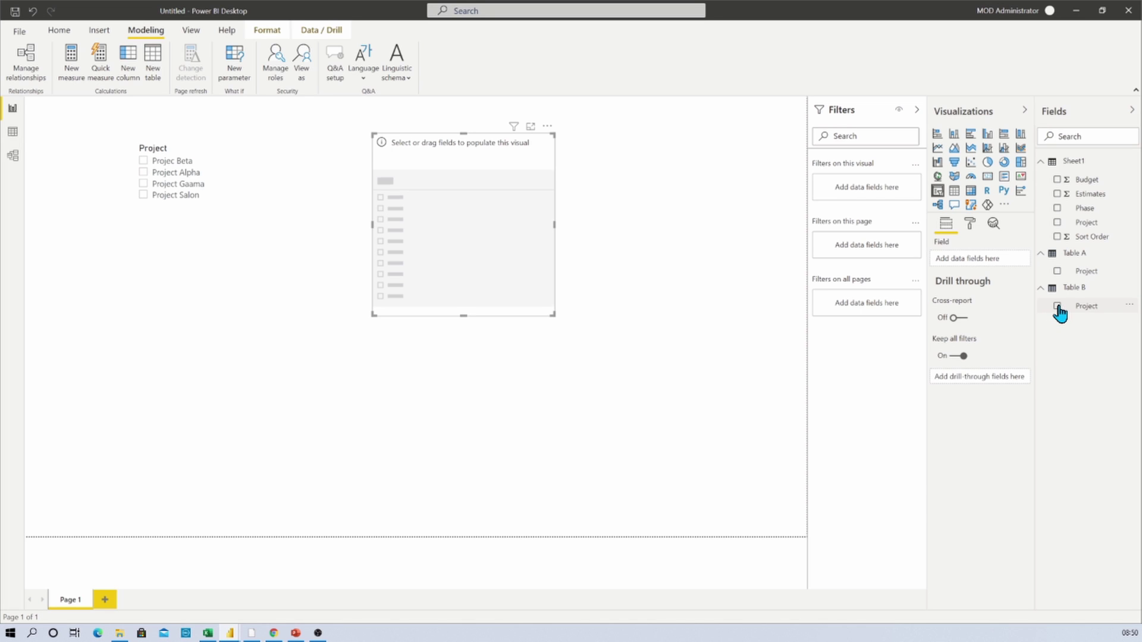
pyautogui.click(1057, 305)
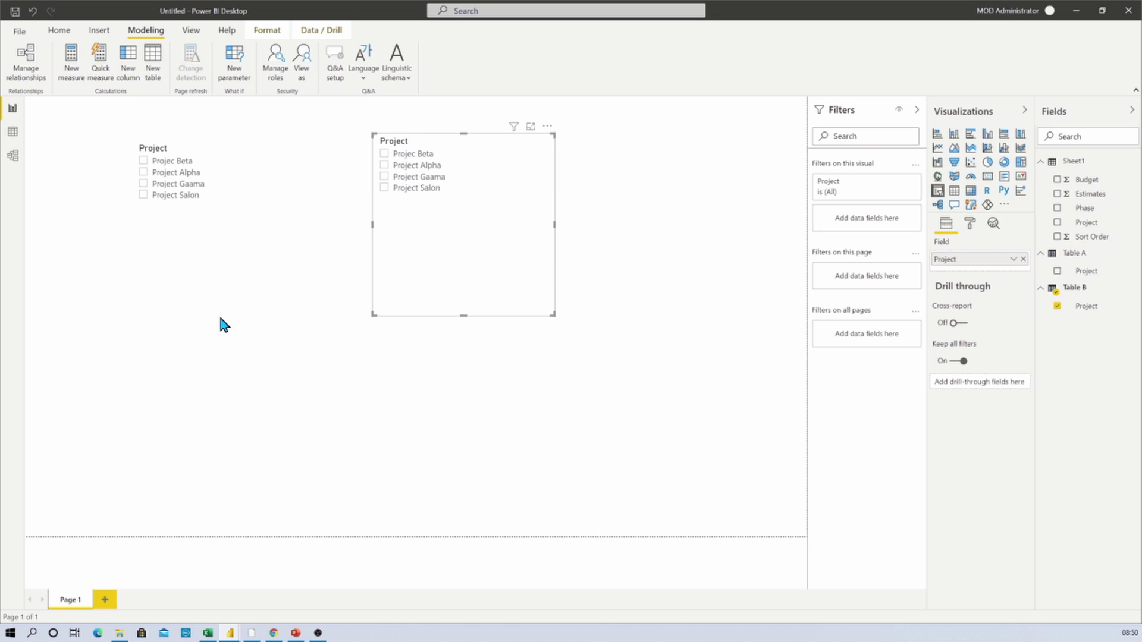
# - Select Project Alpha in the Table A slicer and Project Gaama in the Table B slicer
pyautogui.click(237, 295)
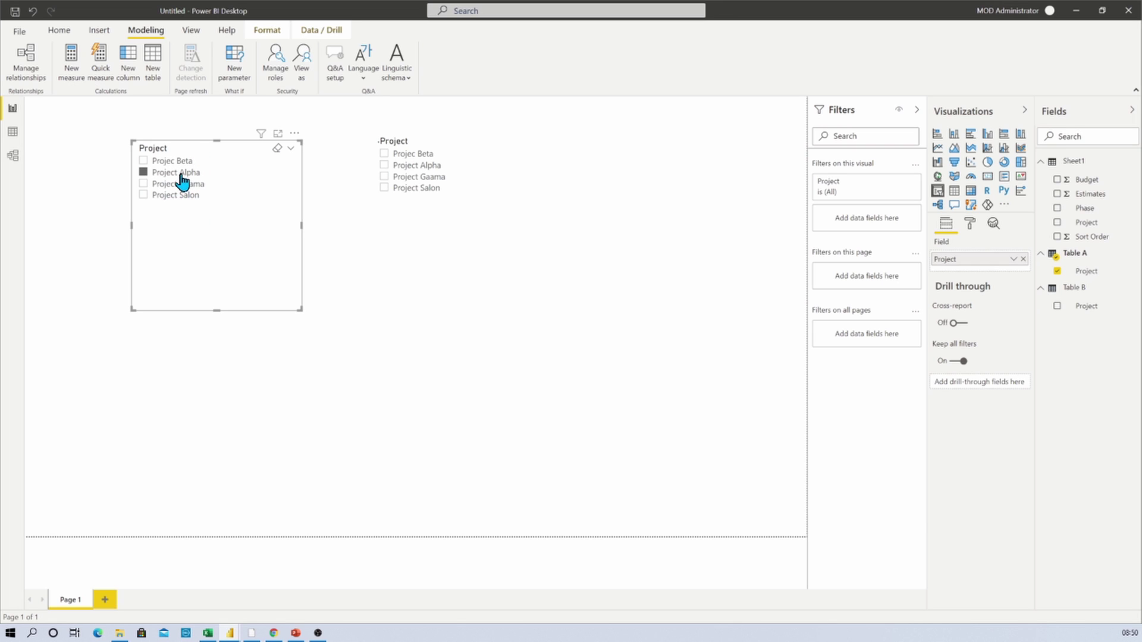
pyautogui.click(182, 174)
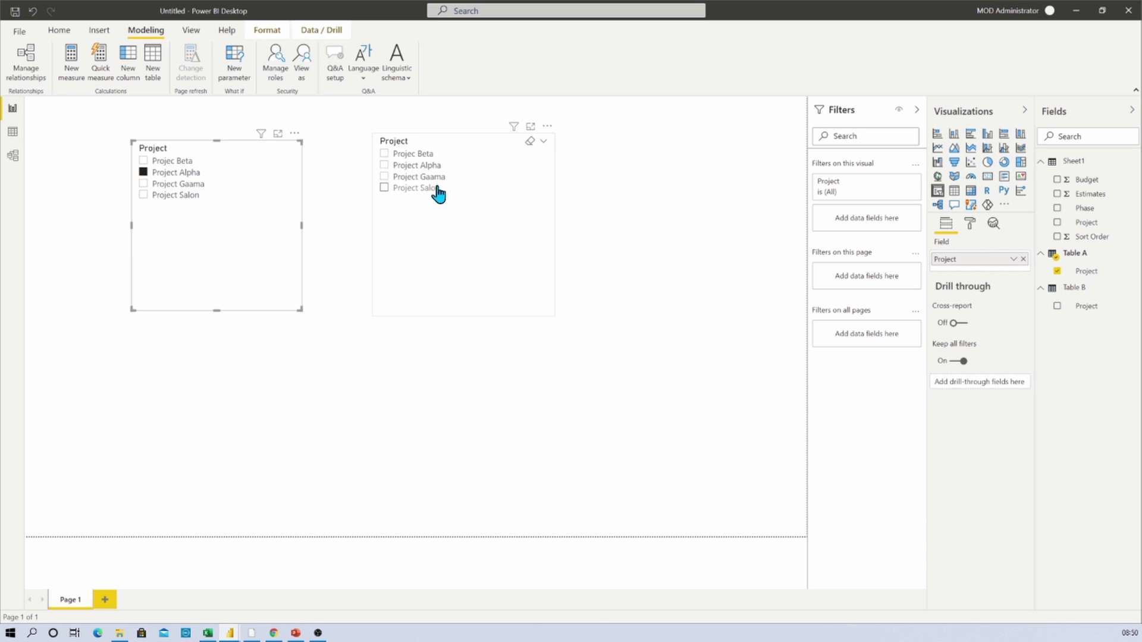
pyautogui.click(175, 172)
pyautogui.click(434, 178)
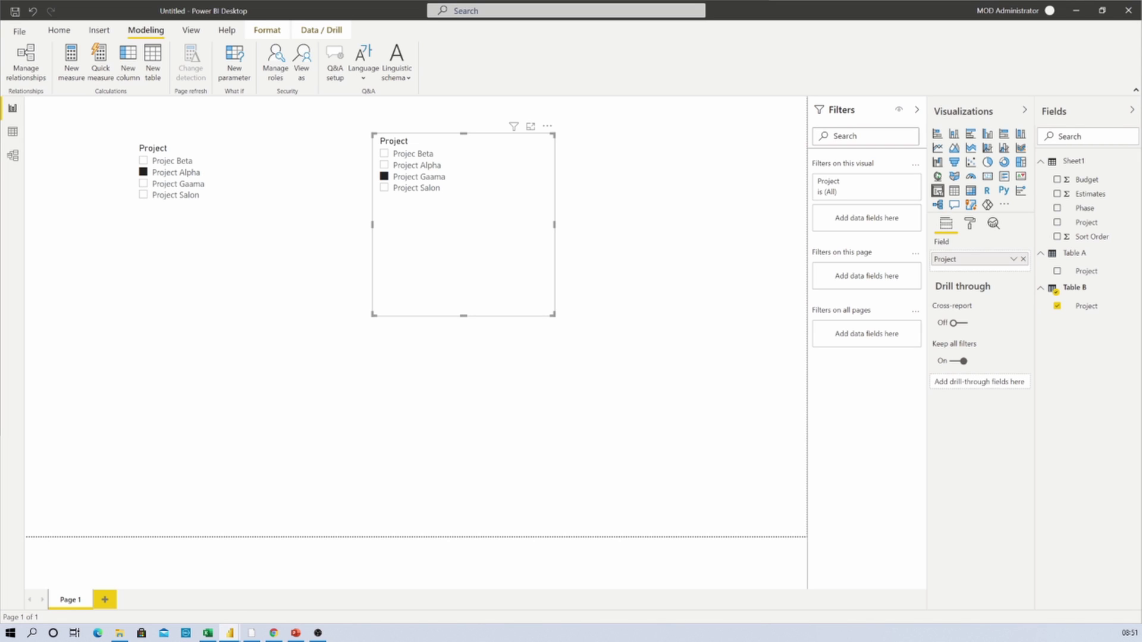
# - Create a measure in Sheet1 named Selection Value A and begin its formula with If(SELECTEDVALUE('Table A'[Project])
pyautogui.rightClick(1081, 168)
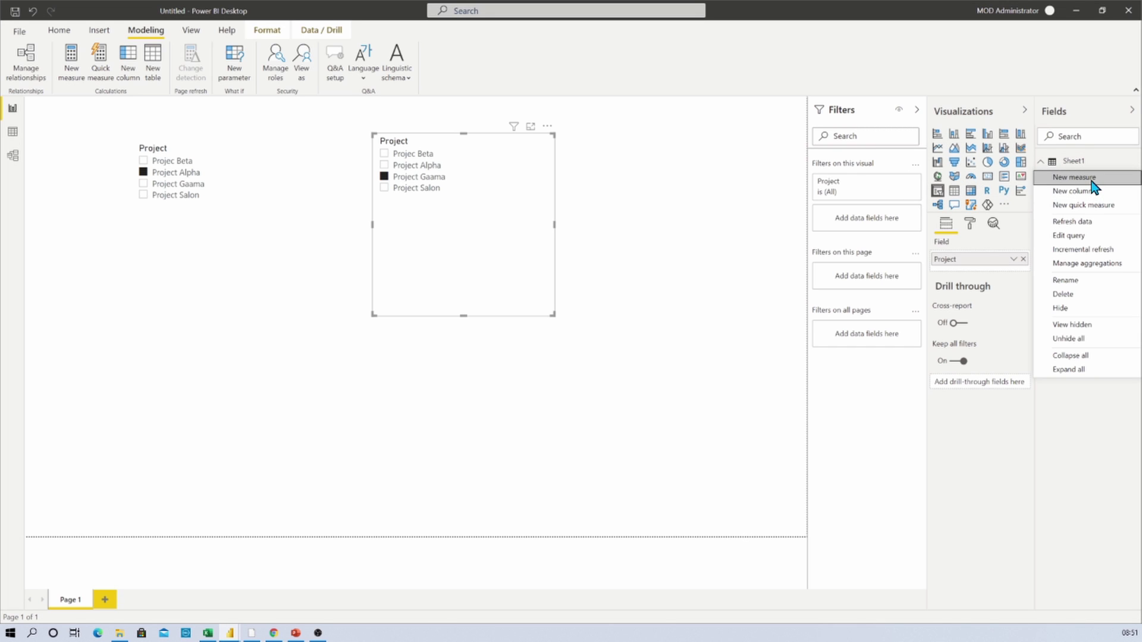
pyautogui.click(1091, 180)
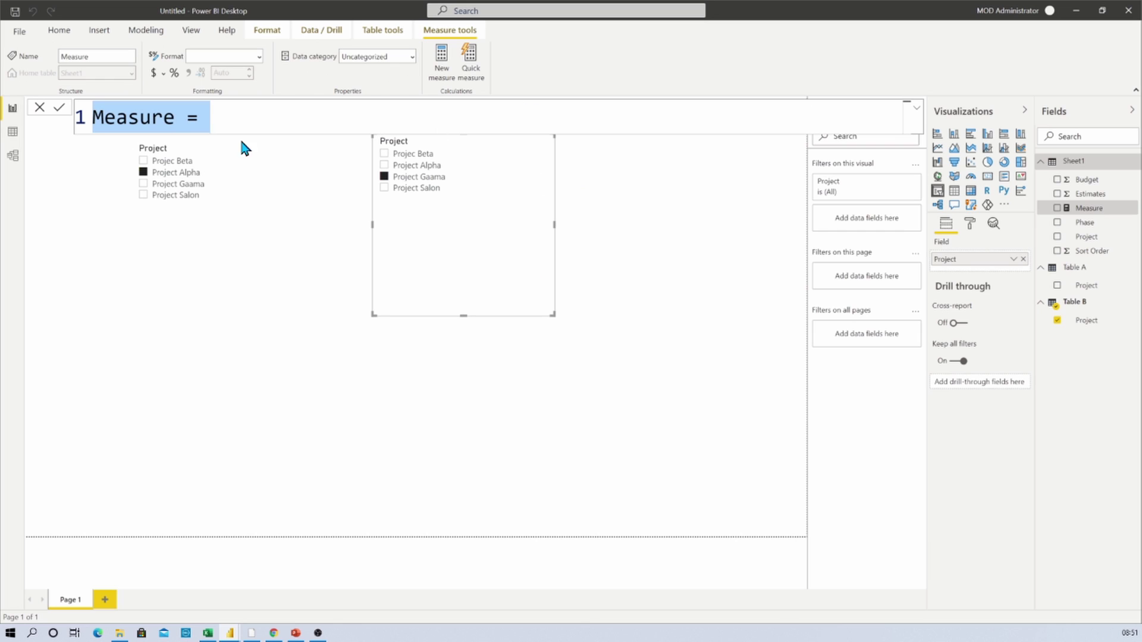
pyautogui.write('Se')
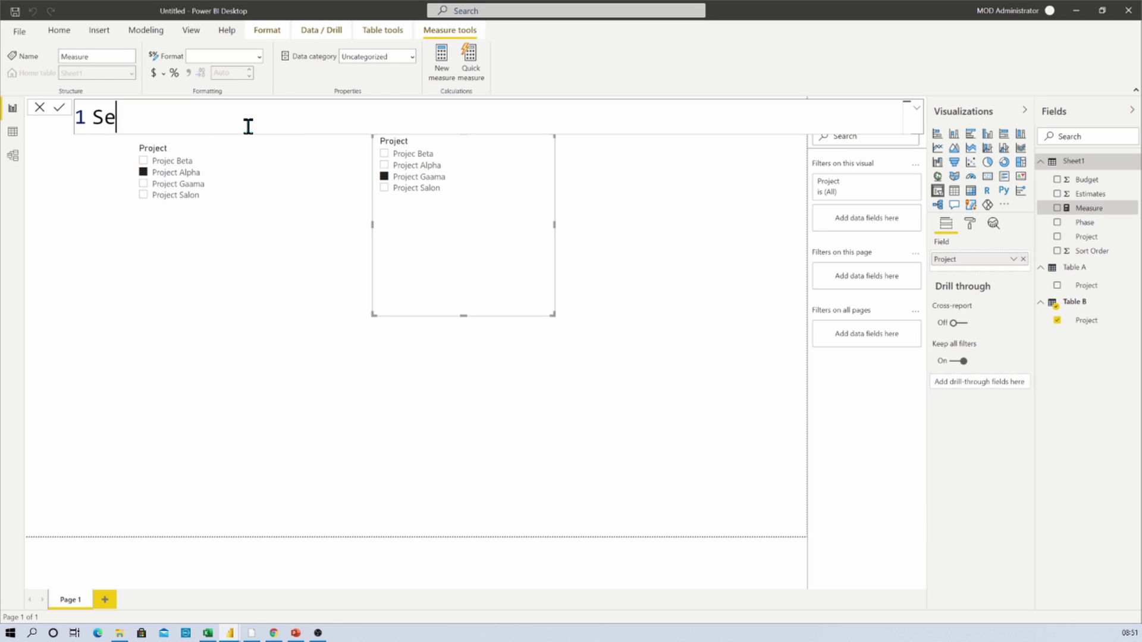
pyautogui.write('lection Val')
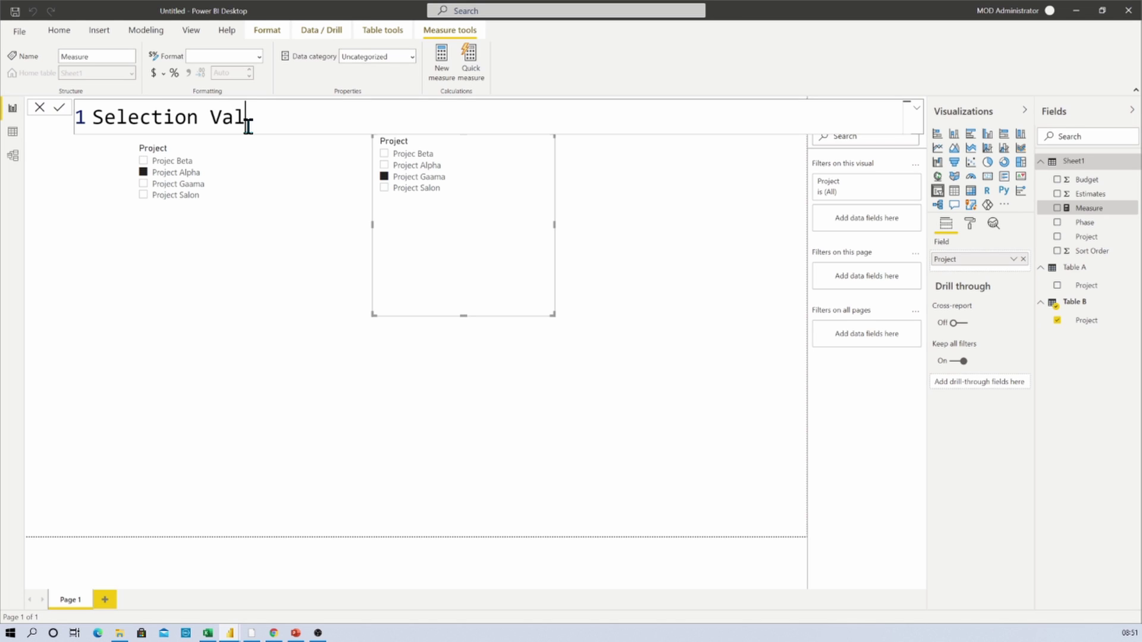
pyautogui.write('ue A = If')
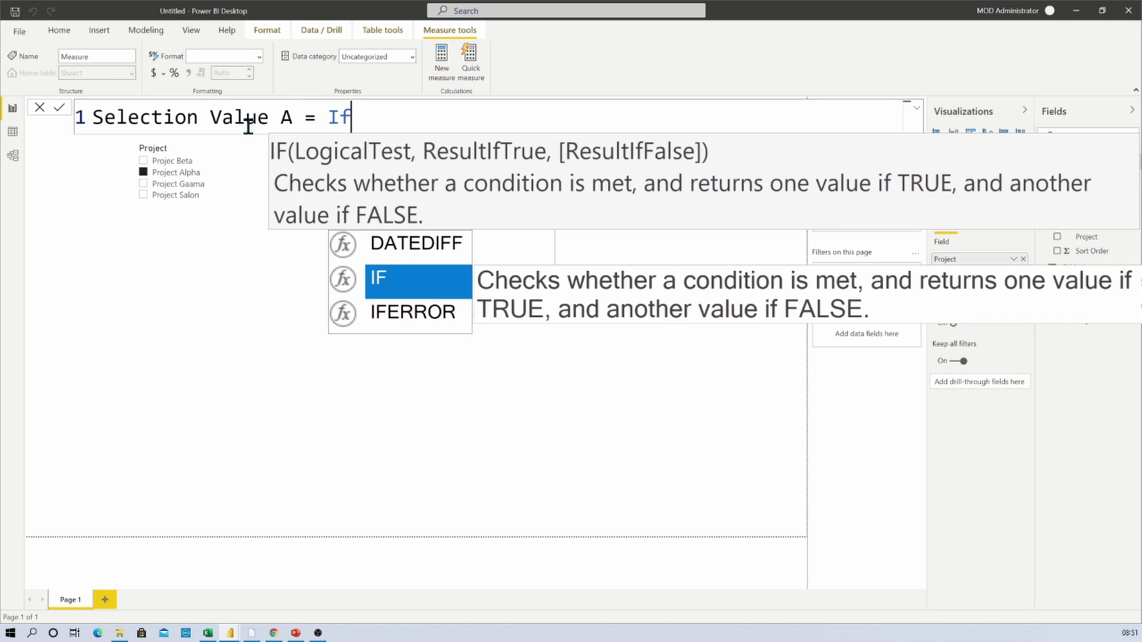
pyautogui.press('BackSpace')
pyautogui.write('f(selec')
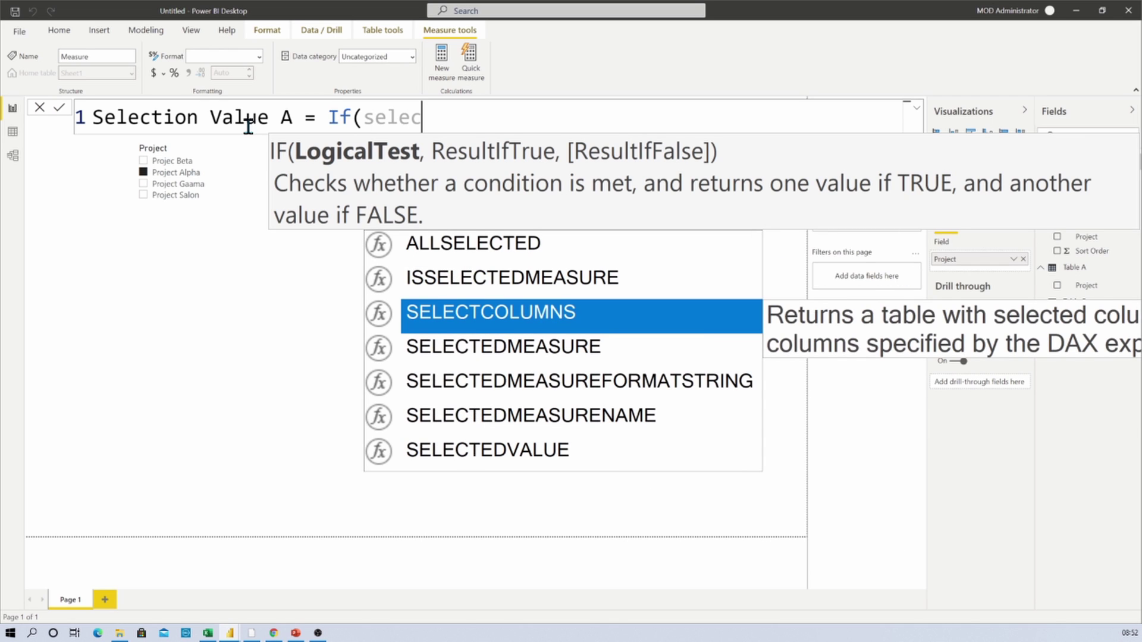
pyautogui.press('Down')
pyautogui.press('Down')
pyautogui.press('Down')
pyautogui.press('Down')
pyautogui.press('Tab')
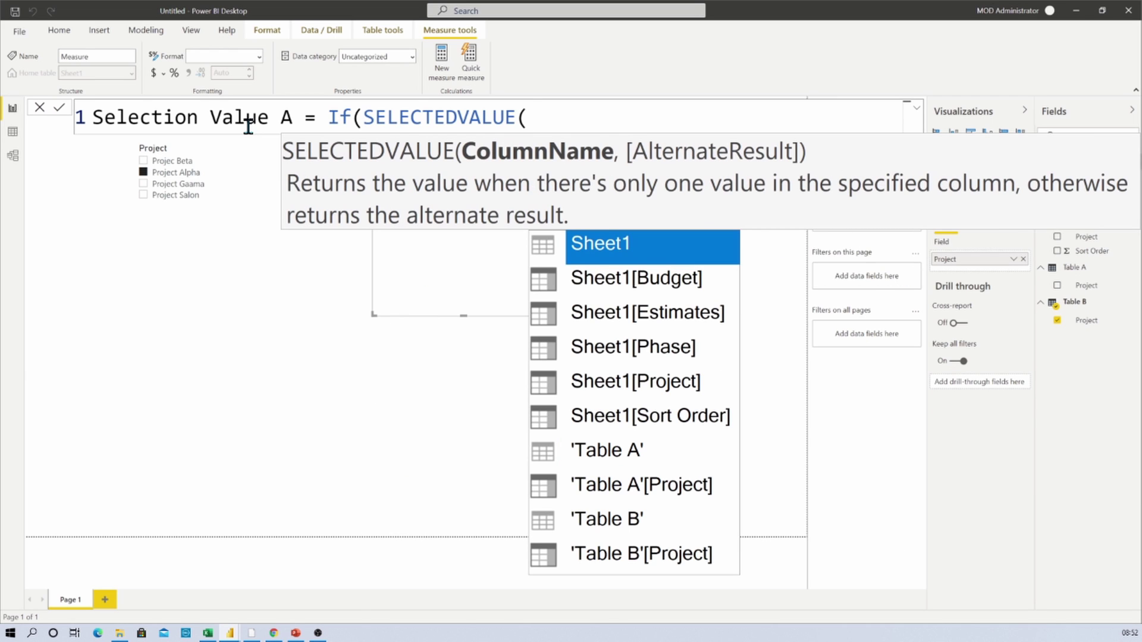
pyautogui.press('Down')
pyautogui.press('Down')
pyautogui.press('Down')
pyautogui.press('Down')
pyautogui.press('Down')
pyautogui.press('Down')
pyautogui.press('Down')
pyautogui.press('Tab')
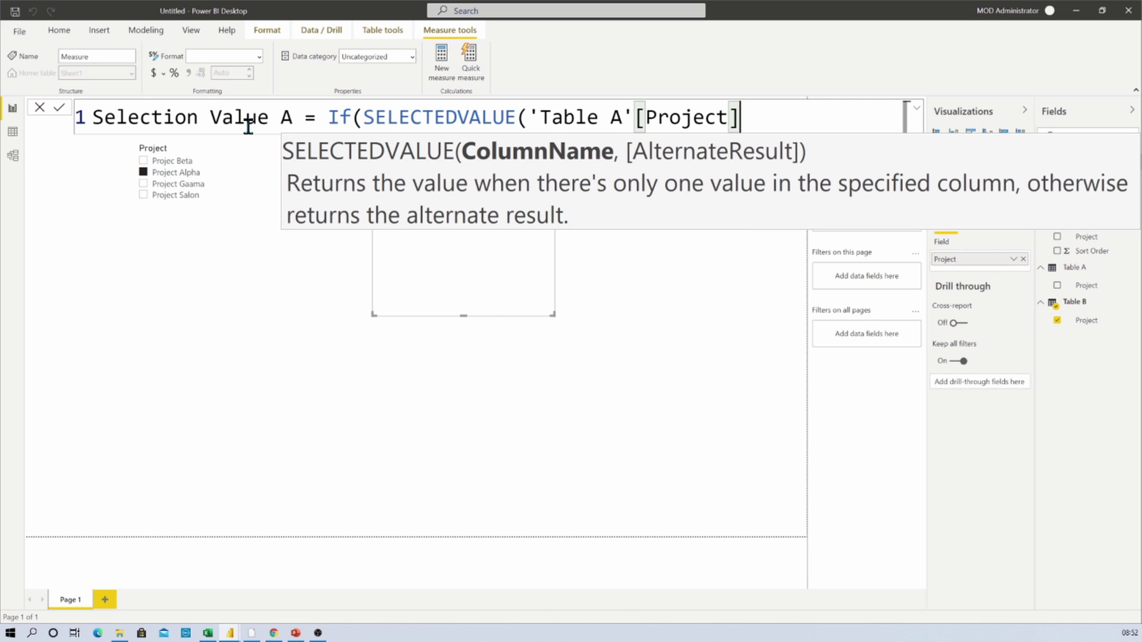
pyautogui.write(')')
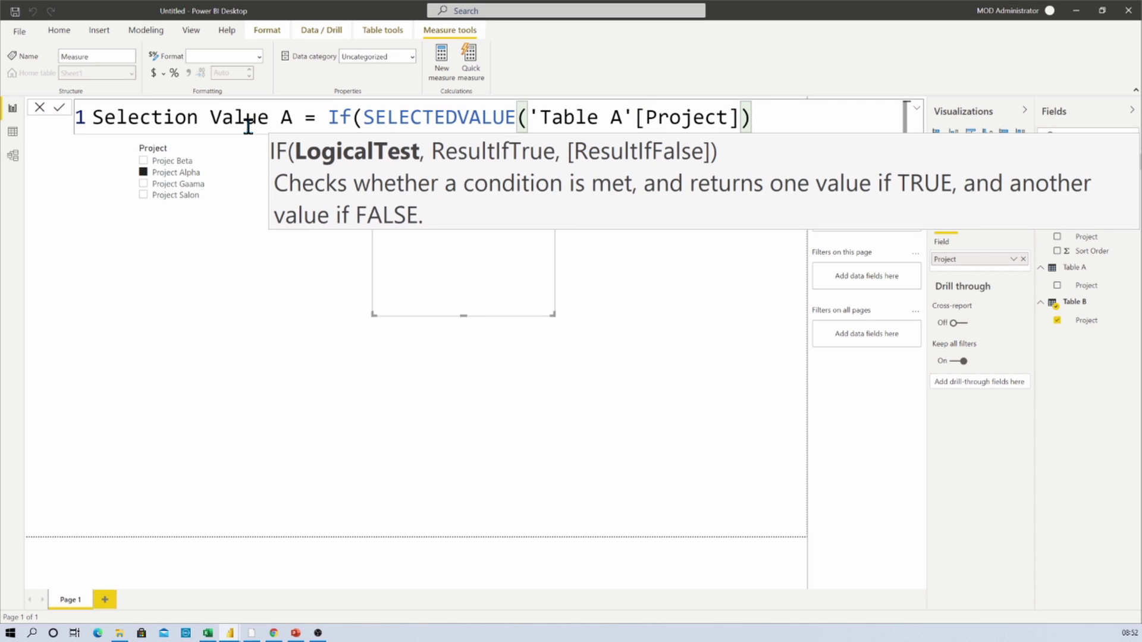
# - Complete the IF condition of Selection Value A by comparing it for equality with SELECTEDVALUE('Table B'[Project])
pyautogui.write('=')
pyautogui.write('Selec')
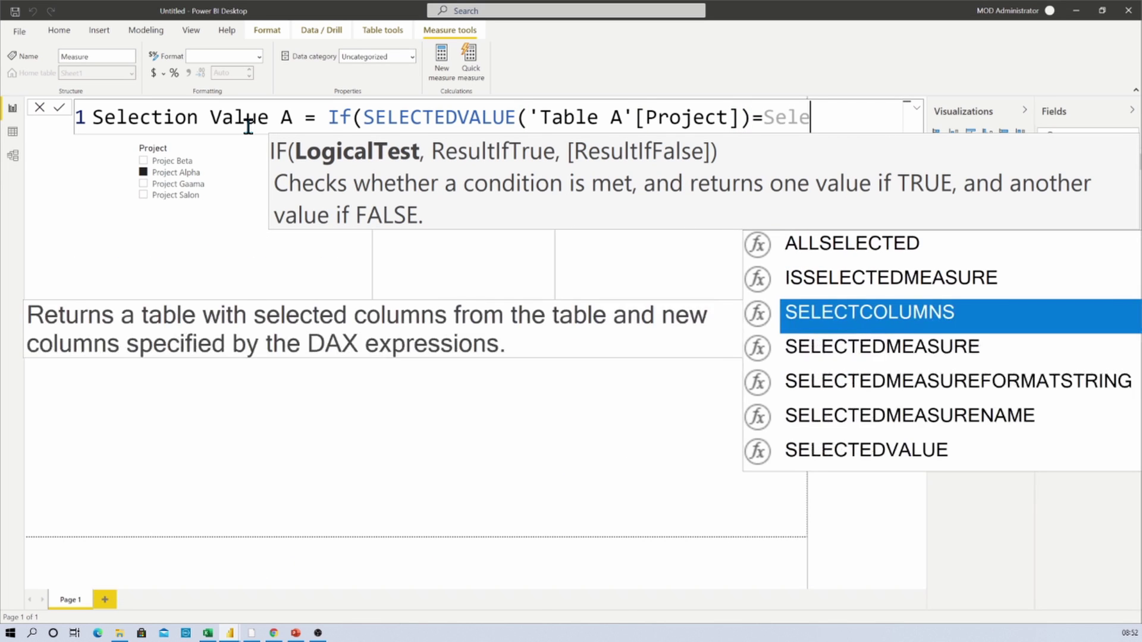
pyautogui.press('Down')
pyautogui.press('Down')
pyautogui.press('Down')
pyautogui.press('Down')
pyautogui.press('Tab')
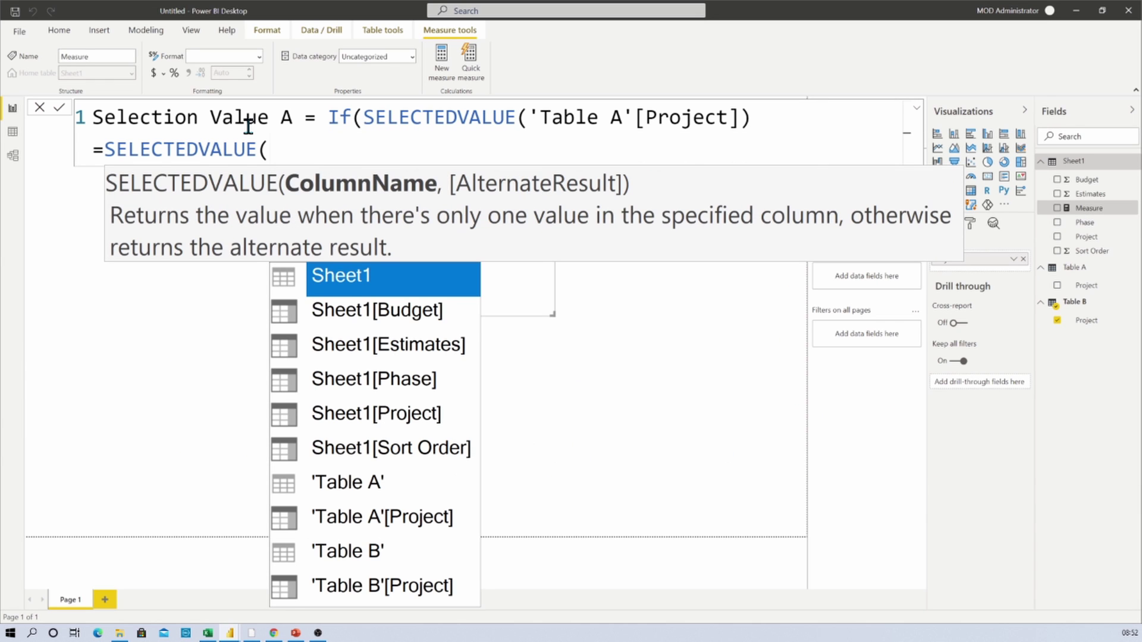
pyautogui.press('Down')
pyautogui.press('Down')
pyautogui.press('Down')
pyautogui.press('Down')
pyautogui.press('Down')
pyautogui.press('Down')
pyautogui.press('Down')
pyautogui.press('Down')
pyautogui.press('Down')
pyautogui.press('Tab')
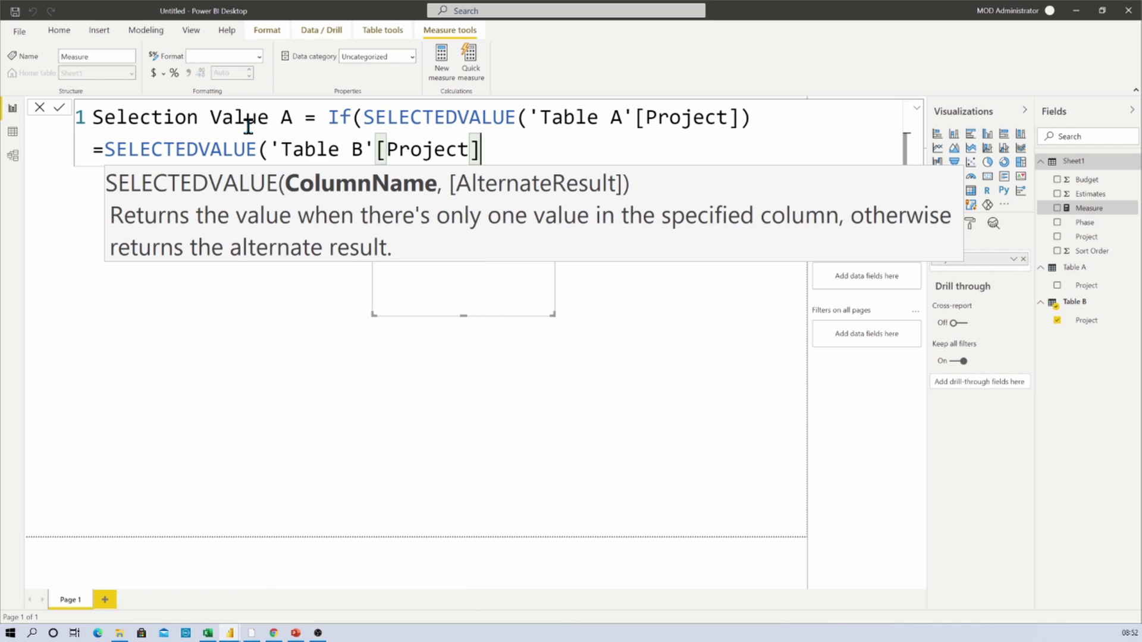
pyautogui.write('),')
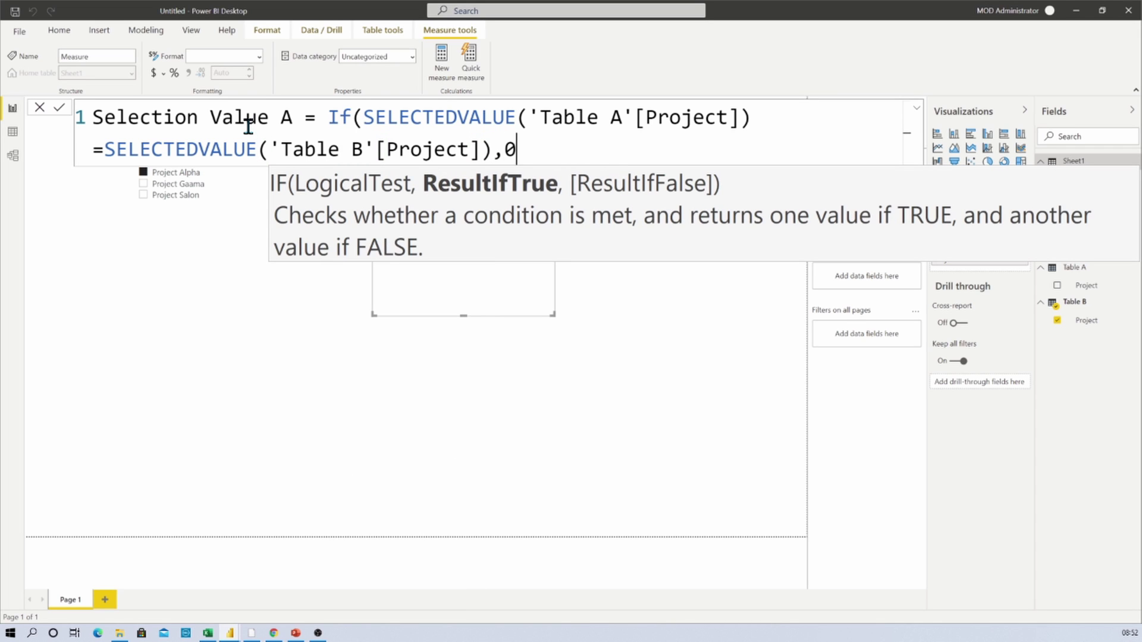
# - Finish the IF formula with 0 for true and 1 for false, copy the whole formula and commit the measure
pyautogui.write('0,')
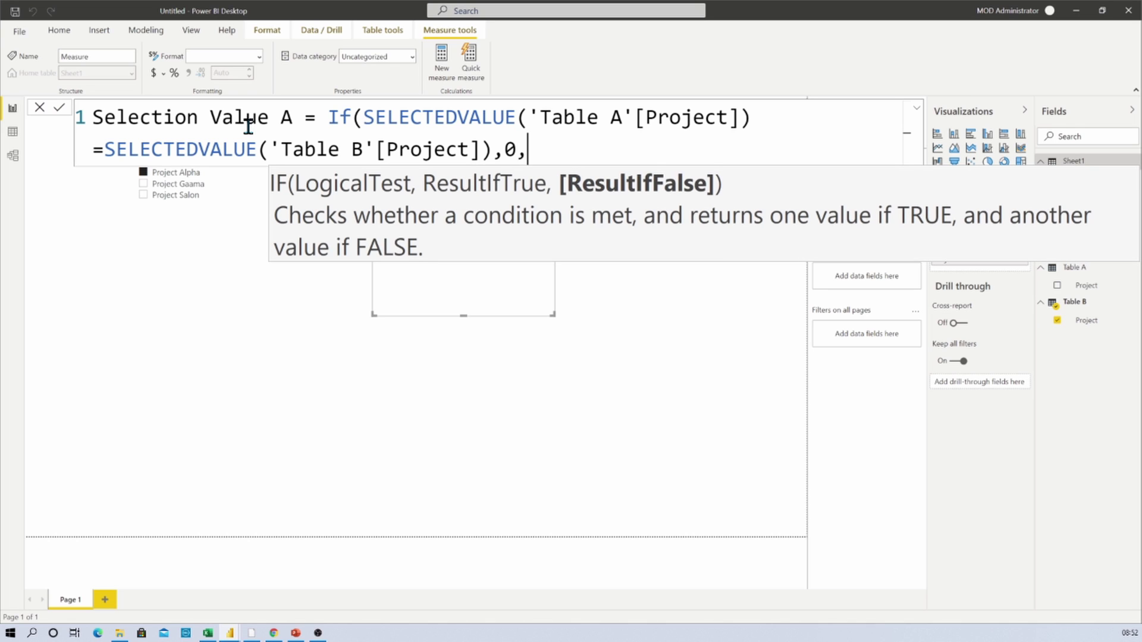
pyautogui.write('1)')
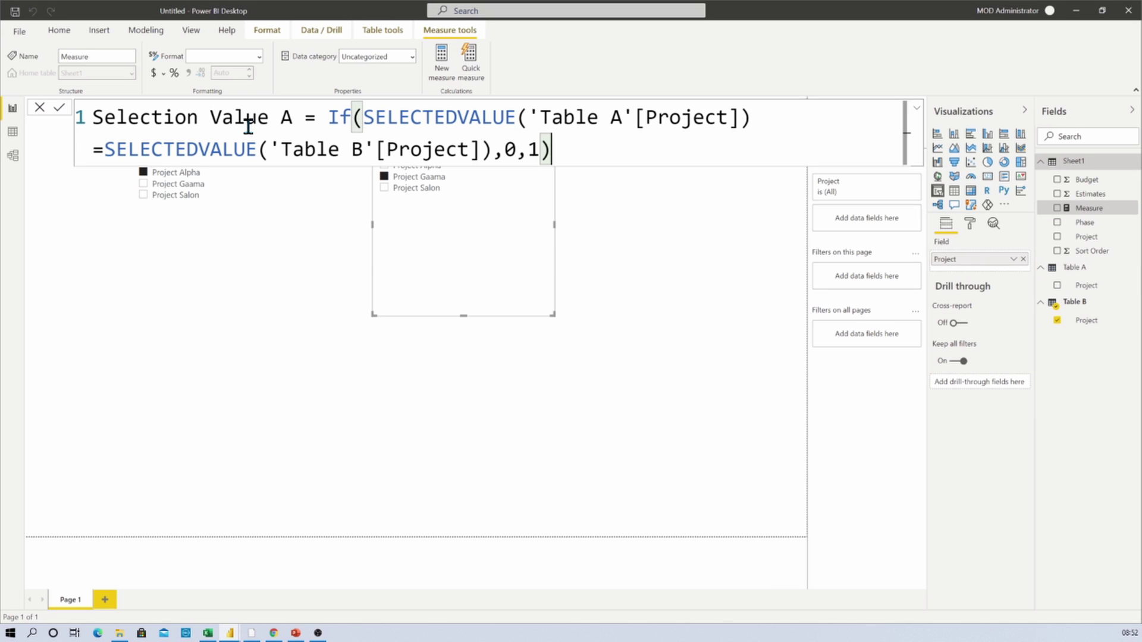
pyautogui.hotkey('ctrl', 'a')
pyautogui.hotkey('ctrl', 'c')
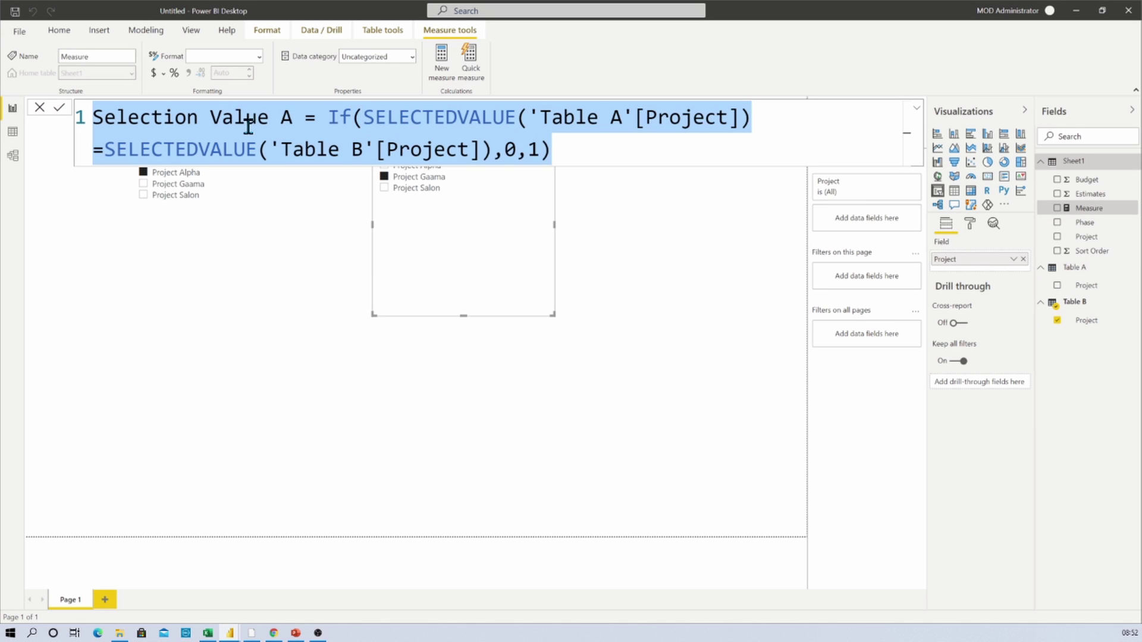
pyautogui.press('Right')
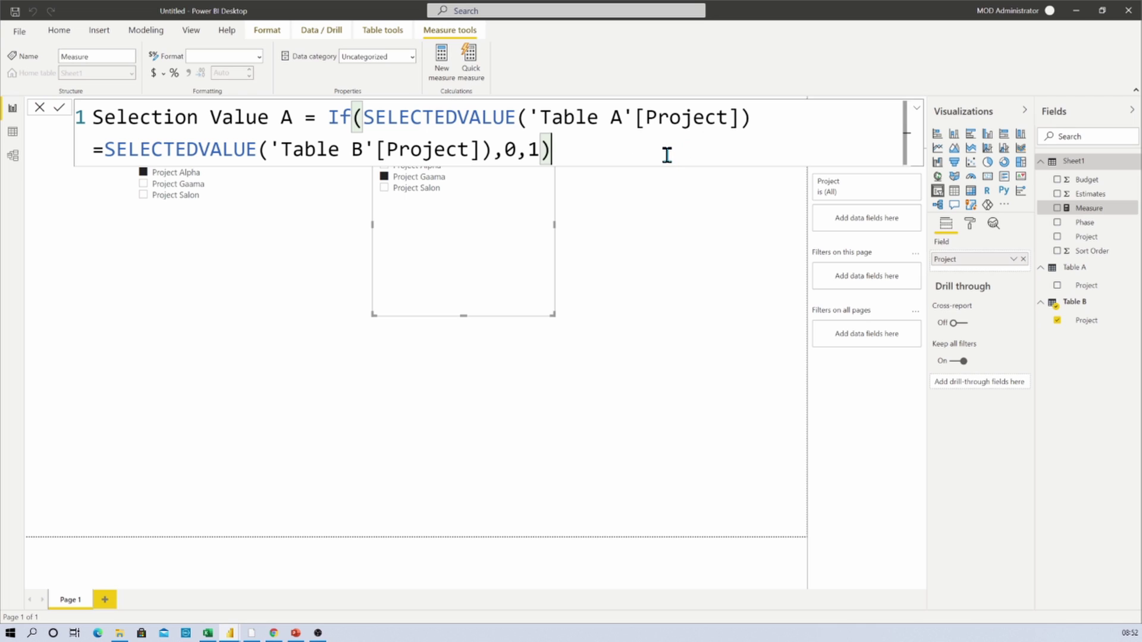
pyautogui.press('Return')
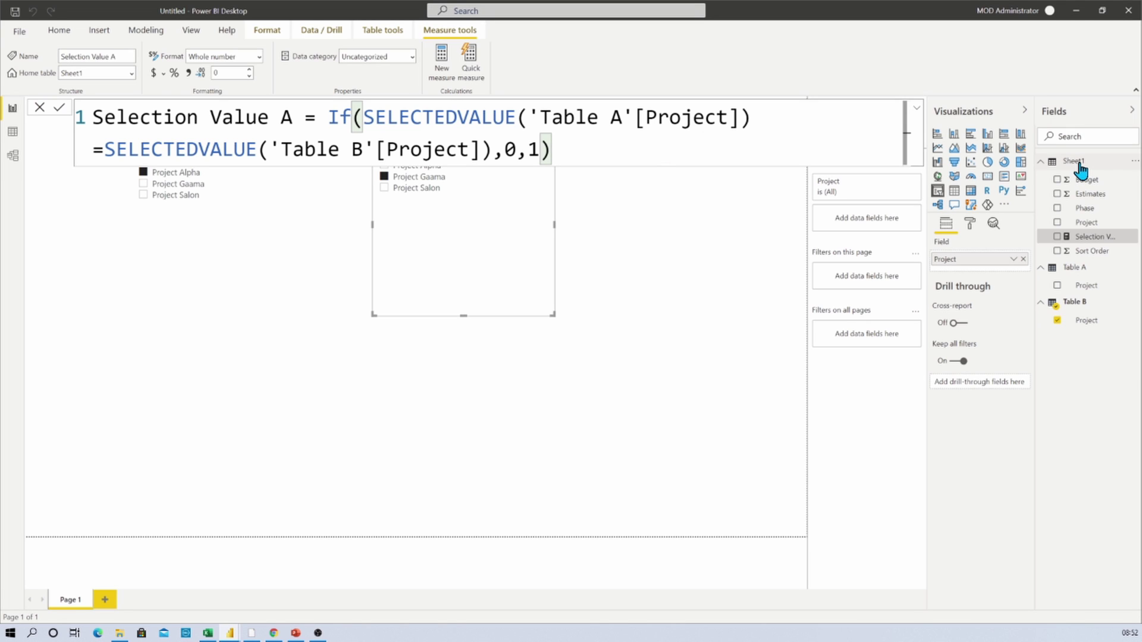
# - Create another measure in Sheet1 from the copied formula and name it Selection Value B
pyautogui.rightClick(1078, 166)
pyautogui.click(1084, 192)
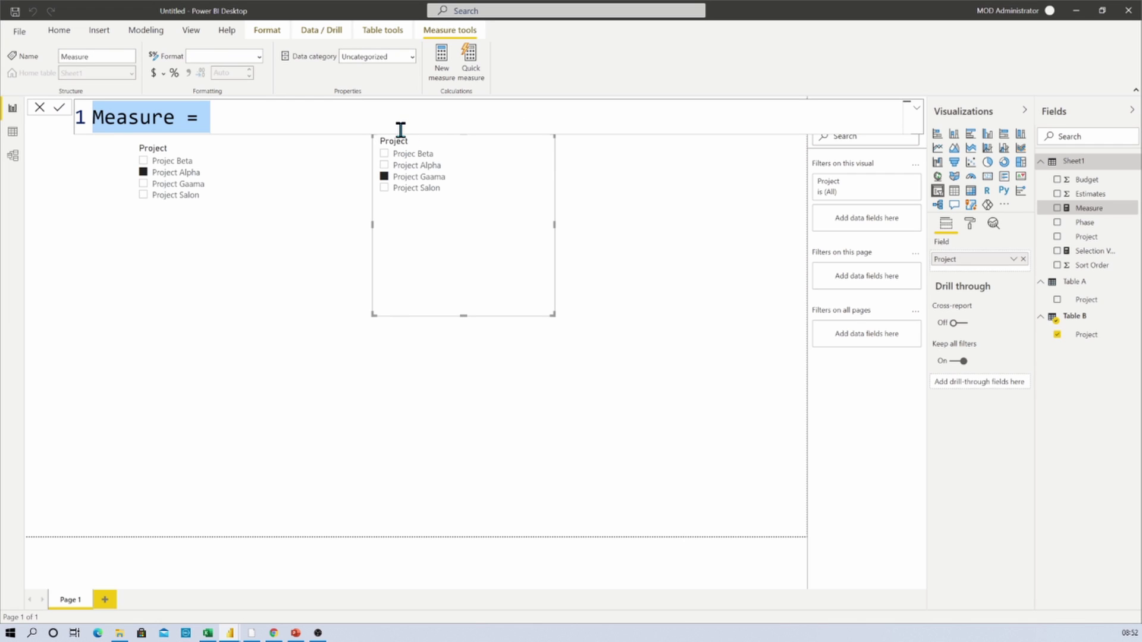
pyautogui.click(286, 119)
pyautogui.hotkey('ctrl', 'a')
pyautogui.hotkey('ctrl', 'v')
pyautogui.doubleClick(286, 118)
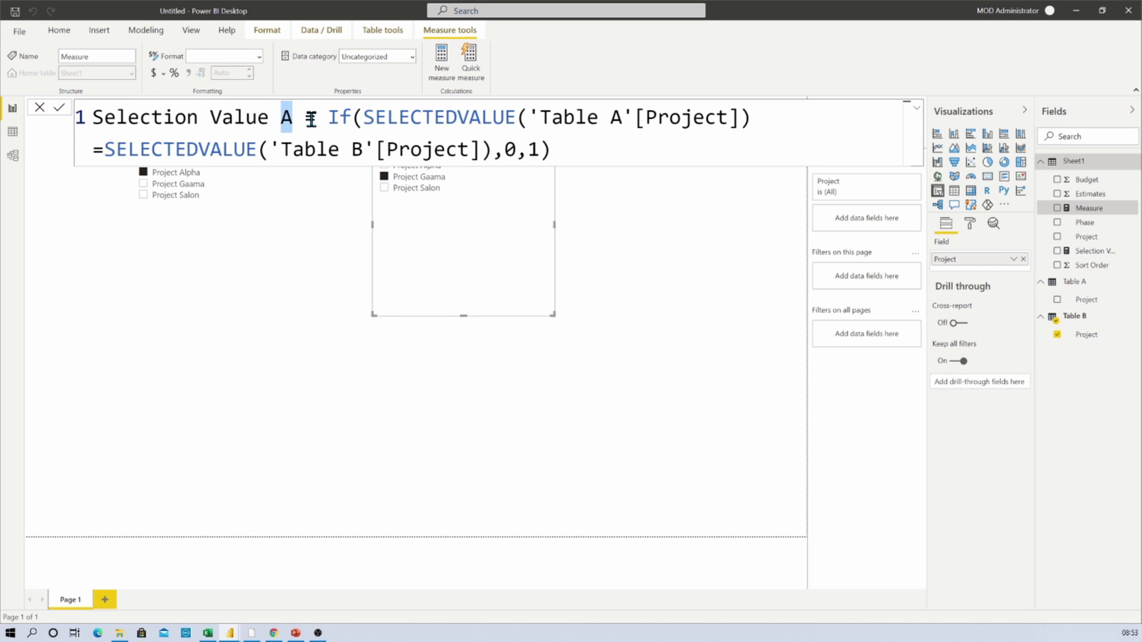
pyautogui.write('B')
# - Swap the table references in Selection Value B so 'Table B'[Project] is compared with 'Table A'[Project], and commit the measure
pyautogui.click(616, 118)
pyautogui.press('Delete')
pyautogui.press('Delete')
pyautogui.write('B')
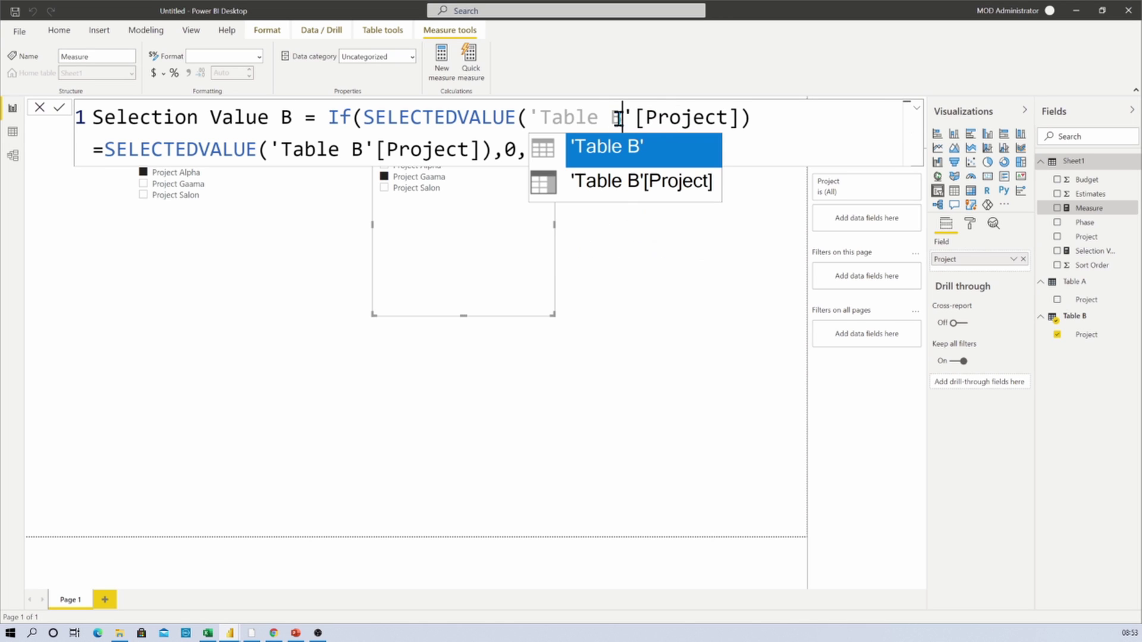
pyautogui.click(356, 146)
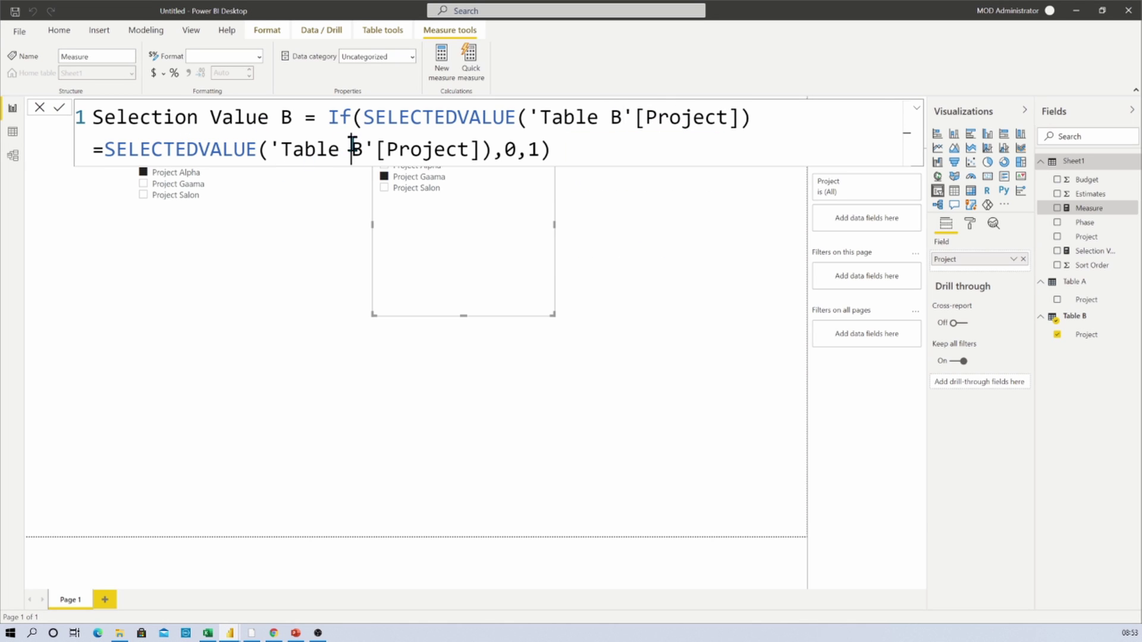
pyautogui.press('Delete')
pyautogui.write('A')
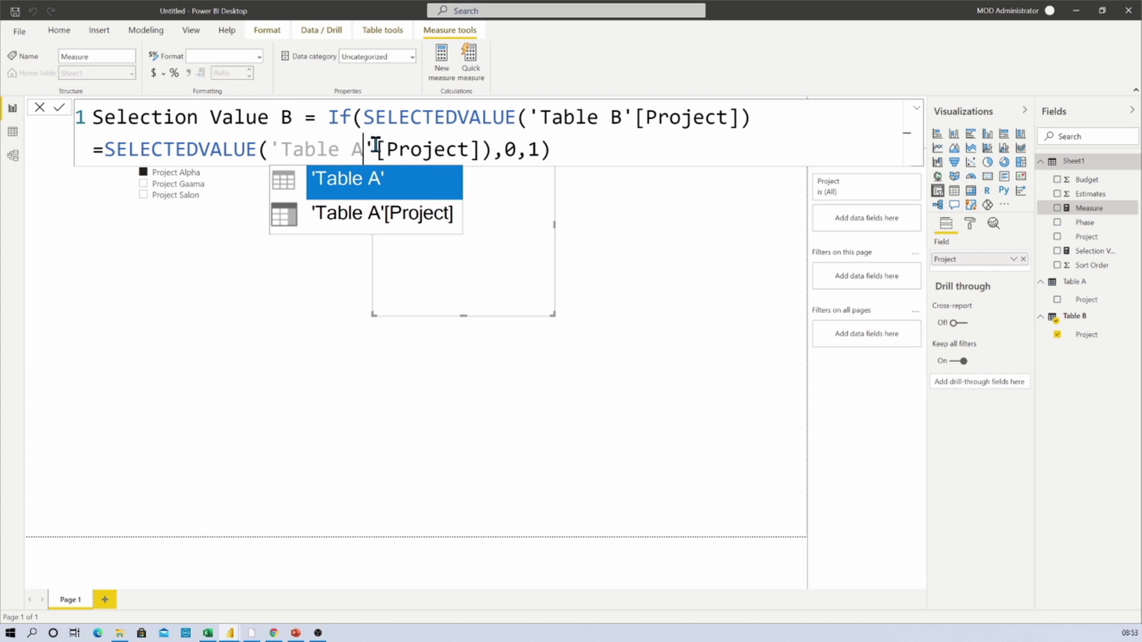
pyautogui.press('Escape')
pyautogui.click(584, 152)
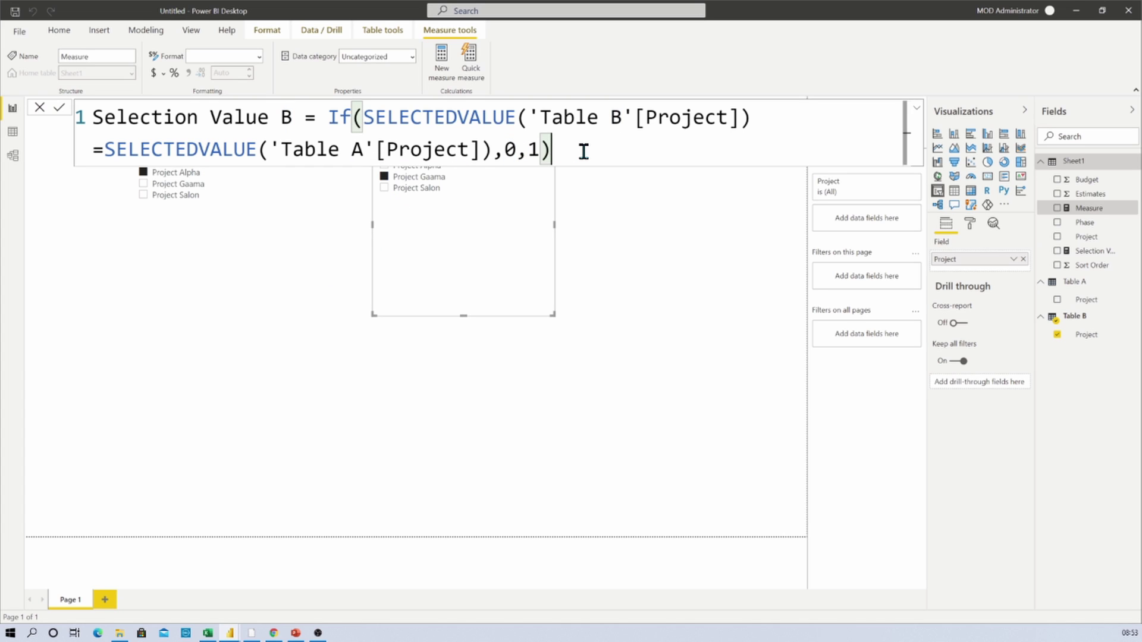
pyautogui.press('Return')
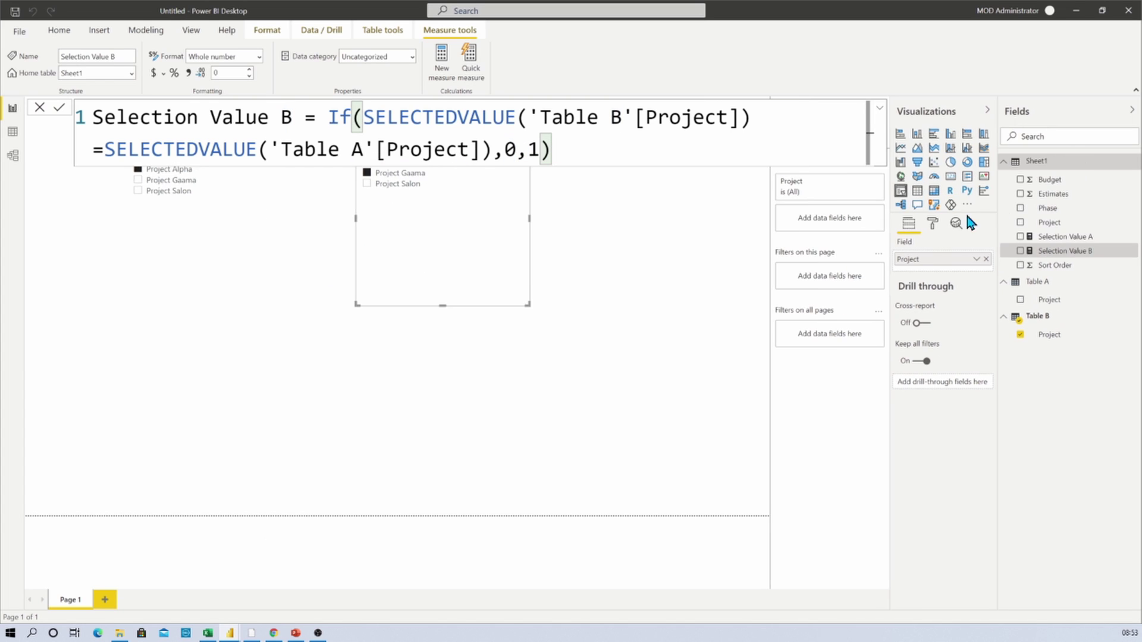
# - Filter the Table A Project slicer to show items where Selection Value A is 1, and apply the filter
pyautogui.click(226, 263)
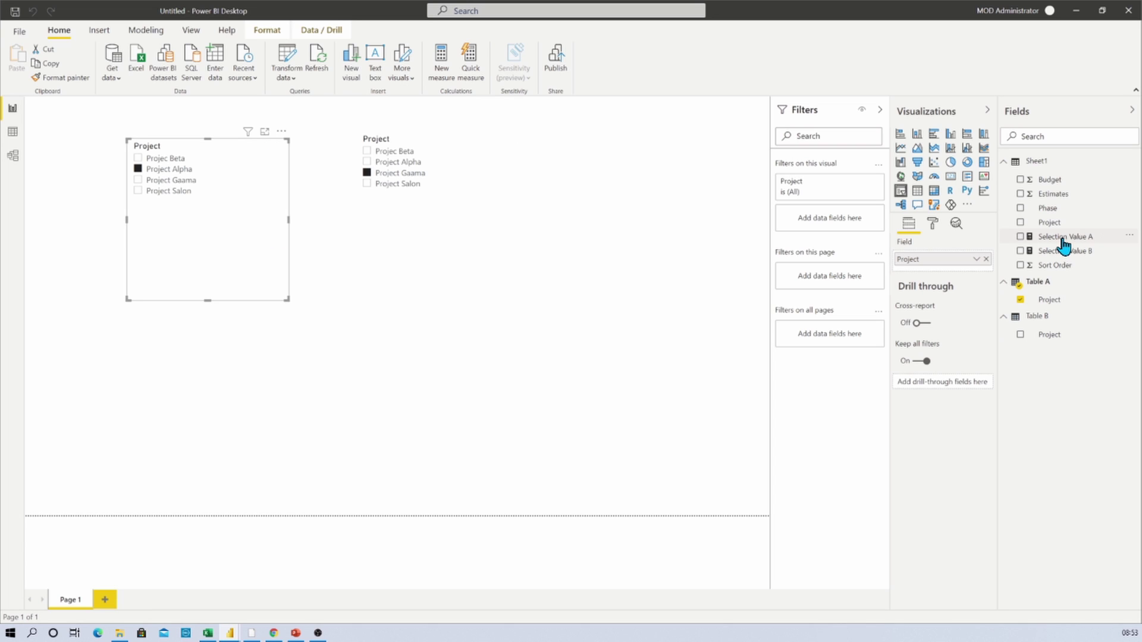
pyautogui.moveTo(1063, 244); pyautogui.dragTo(854, 223)
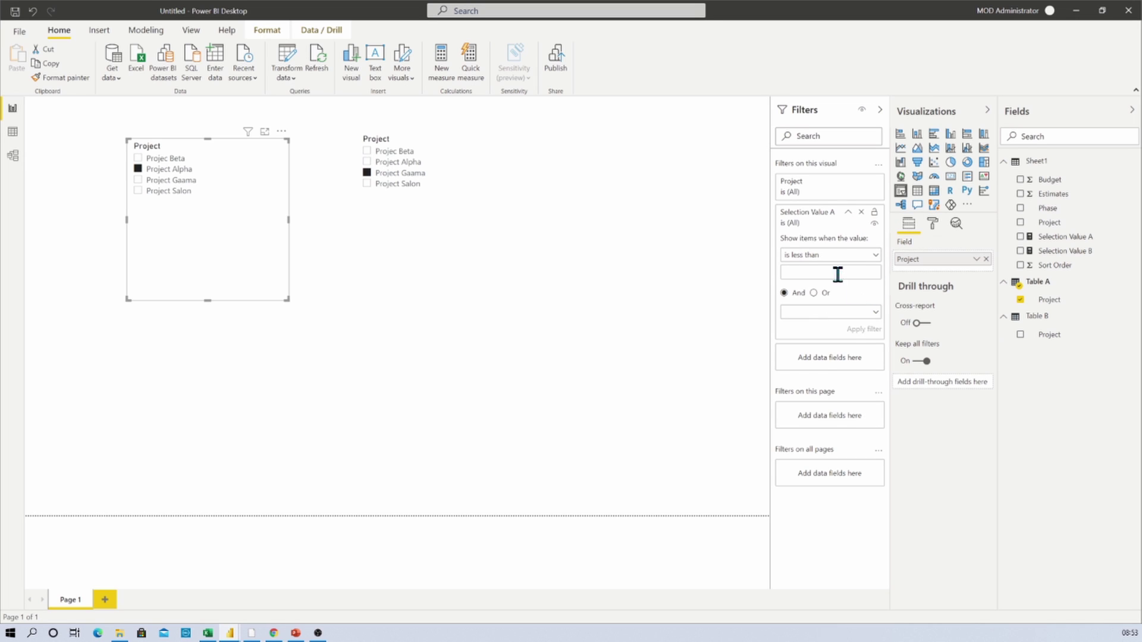
pyautogui.click(847, 256)
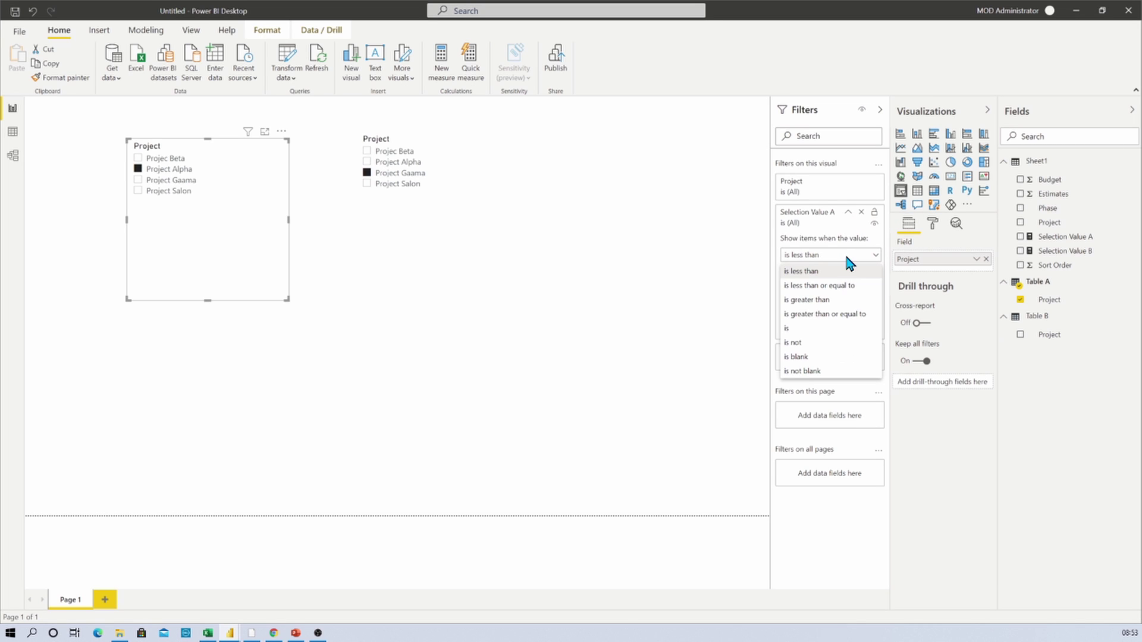
pyautogui.click(815, 335)
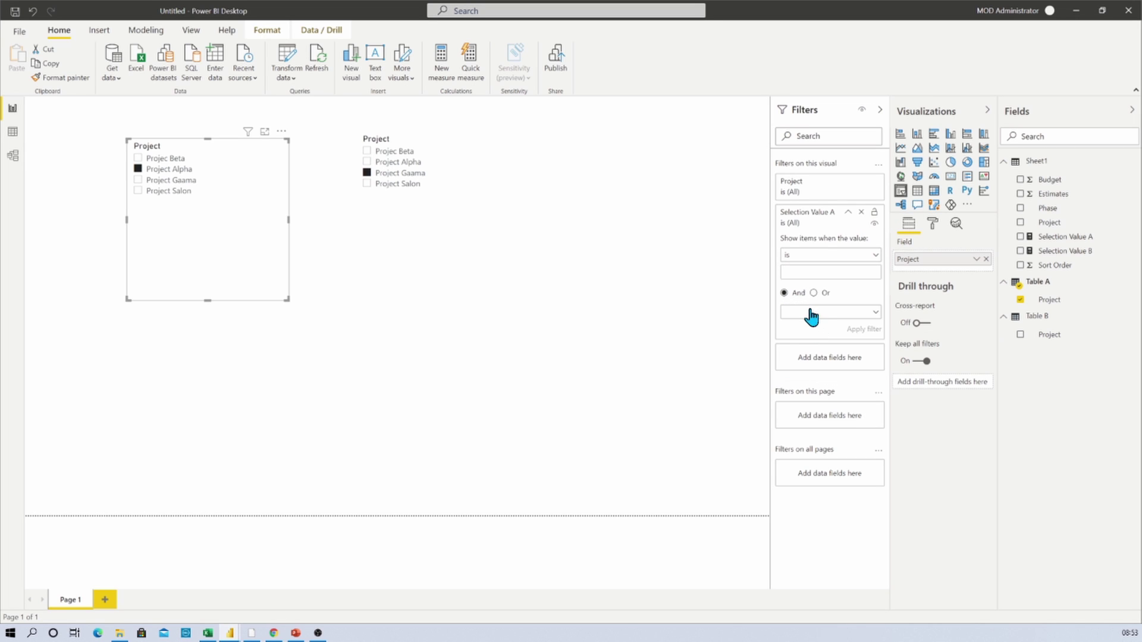
pyautogui.click(803, 272)
pyautogui.write('1')
pyautogui.click(872, 330)
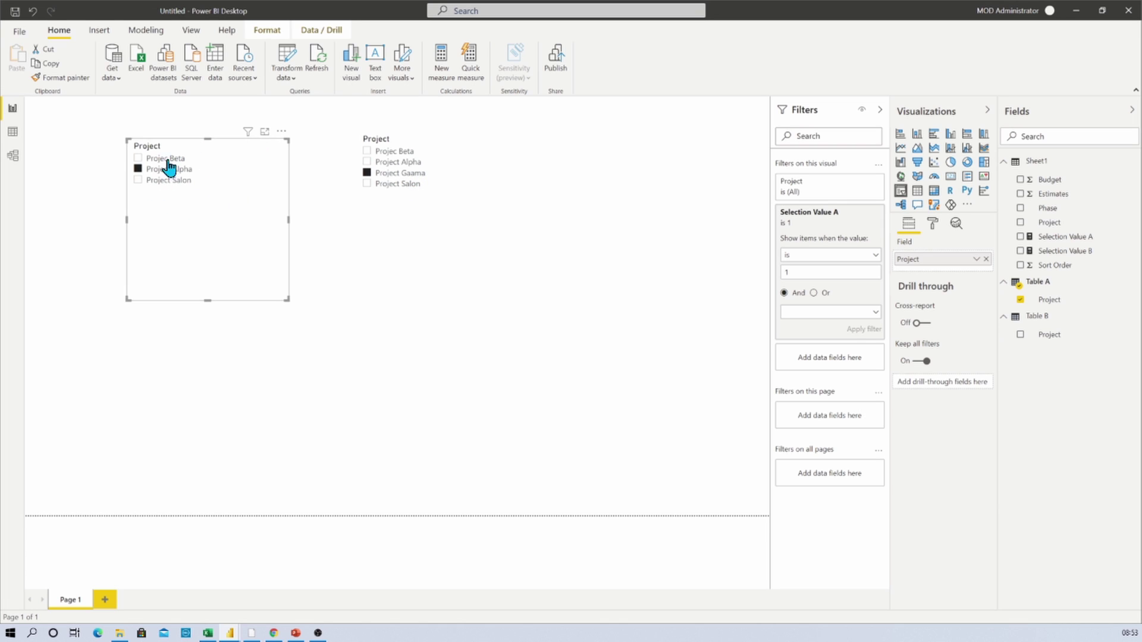
# - Filter the Table B Project slicer to show items where Selection Value B is 1, and apply the filter
pyautogui.click(478, 232)
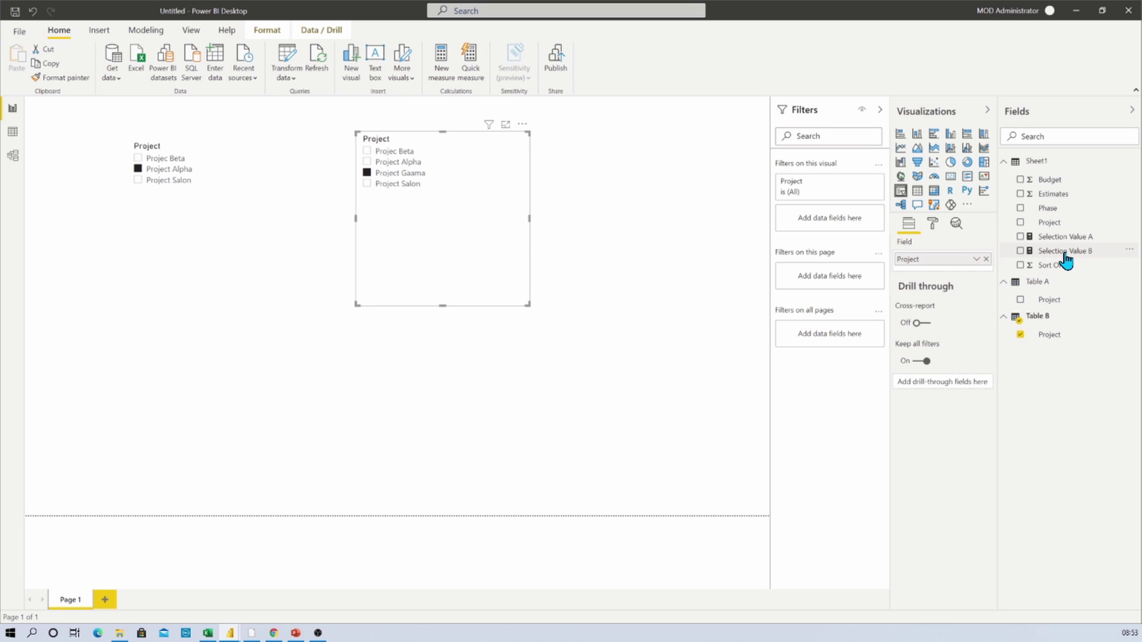
pyautogui.moveTo(1064, 253); pyautogui.dragTo(857, 225)
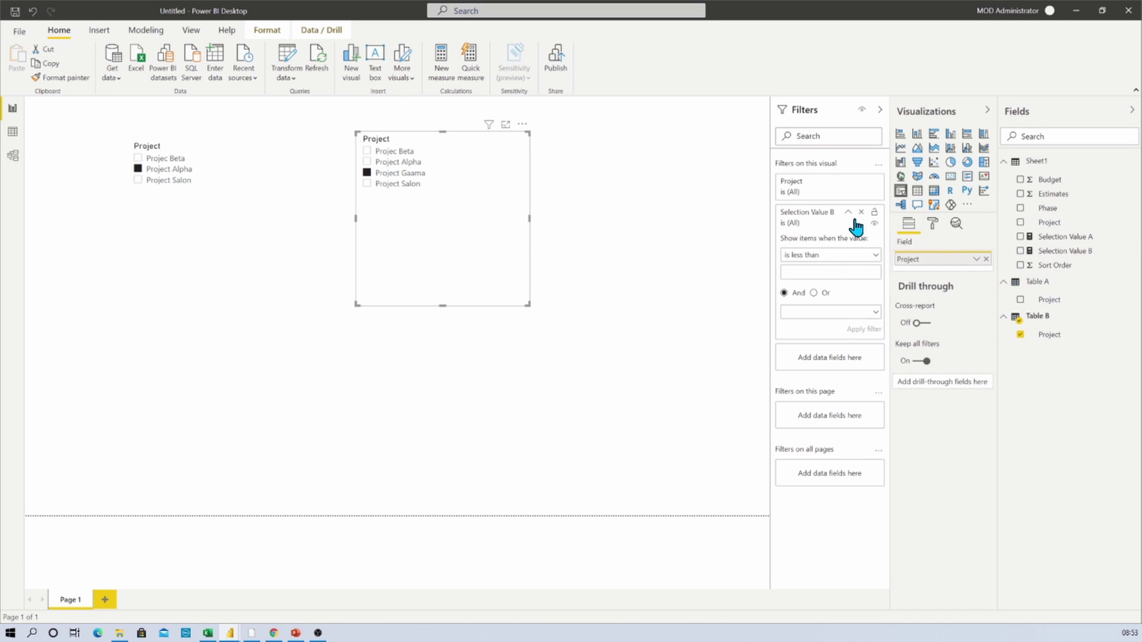
pyautogui.click(833, 255)
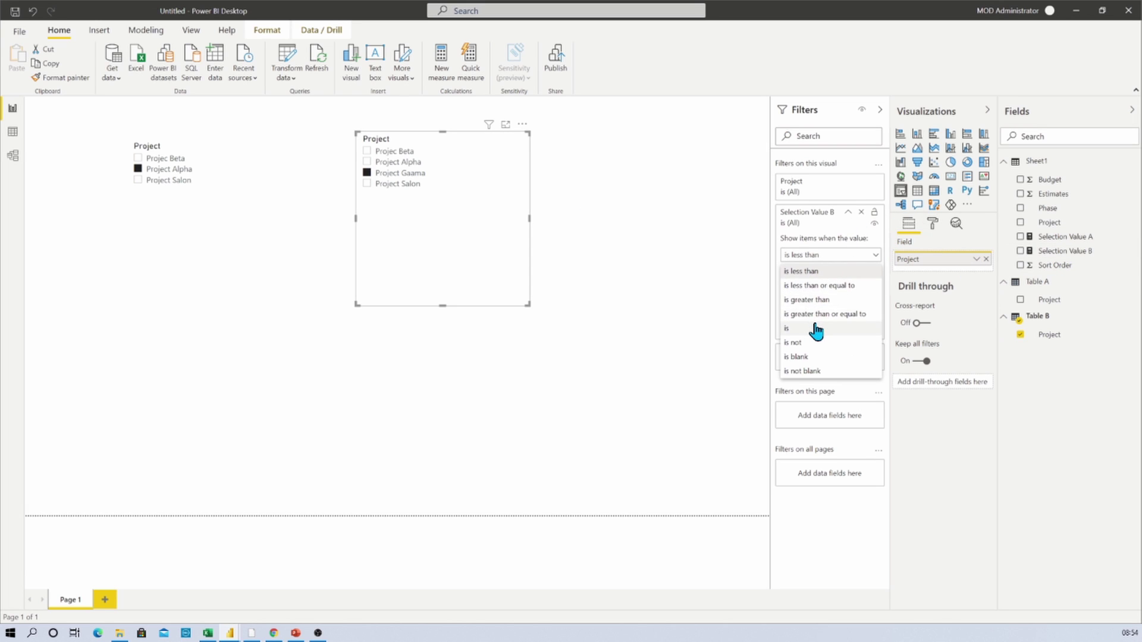
pyautogui.click(816, 329)
pyautogui.click(804, 272)
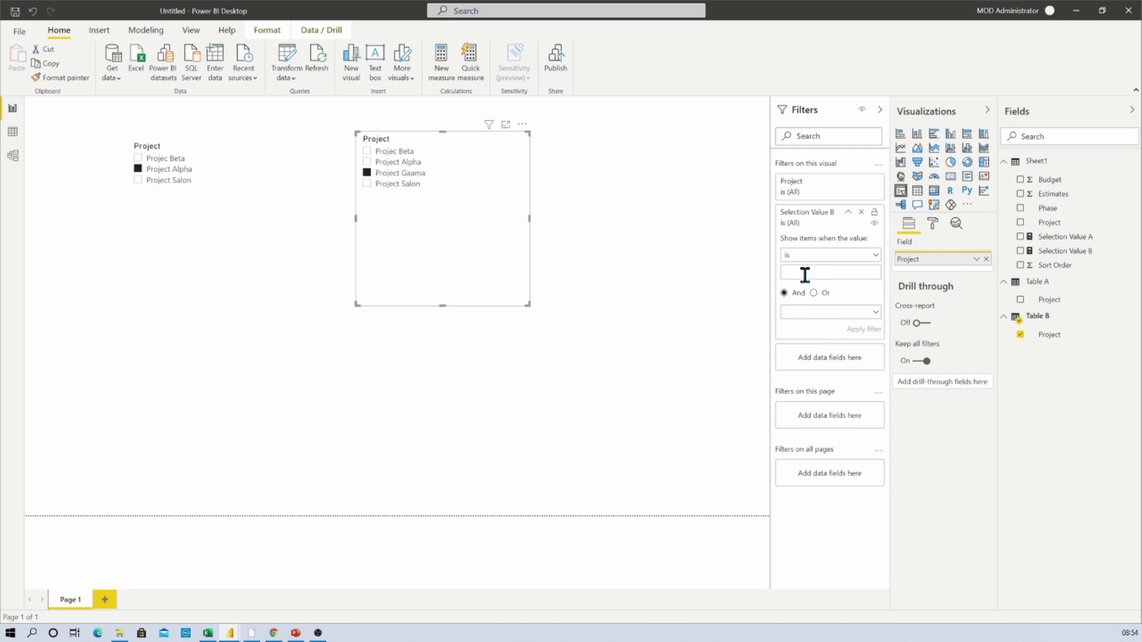
pyautogui.write('1')
pyautogui.click(860, 330)
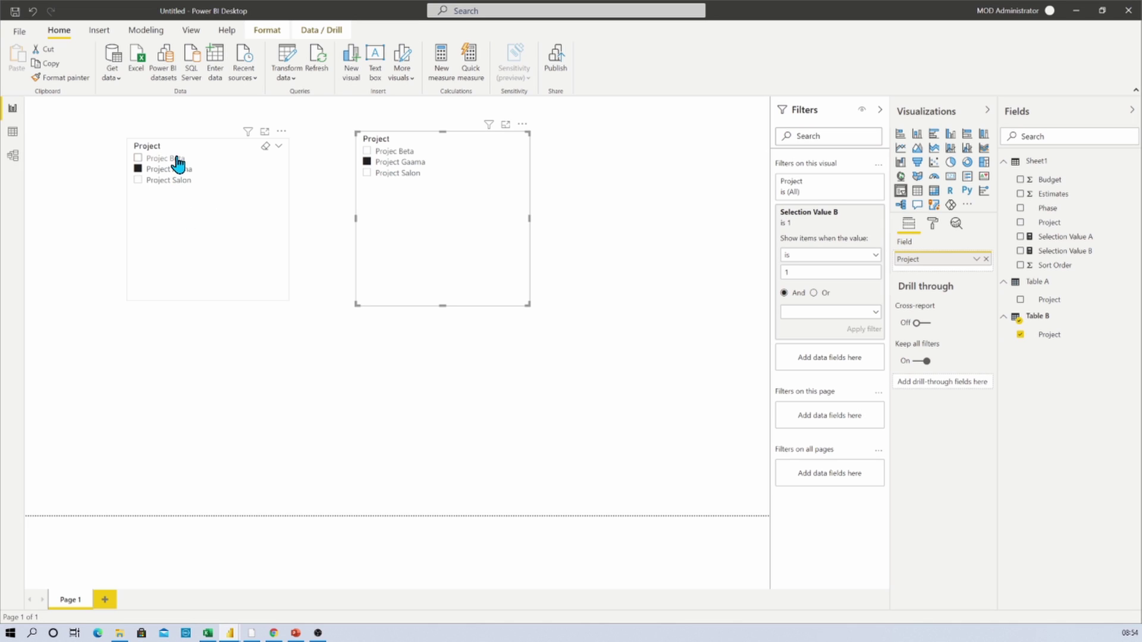
# - Test the slicer filters by selecting Projec Beta in the Table A slicer and Project Alpha in the Table B slicer
pyautogui.click(158, 159)
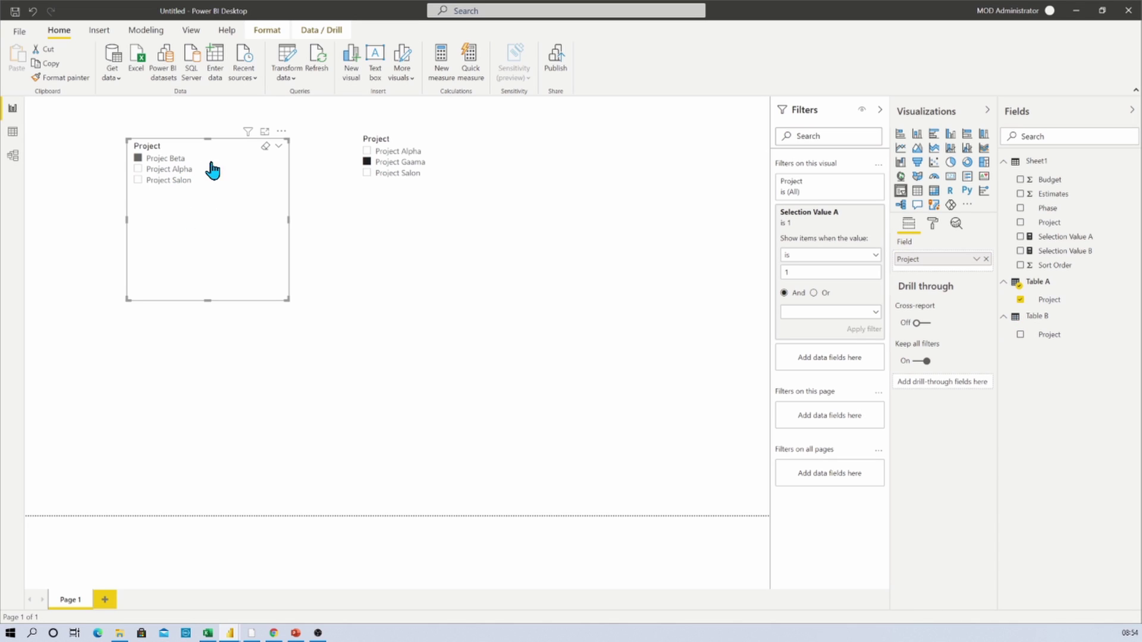
pyautogui.click(409, 153)
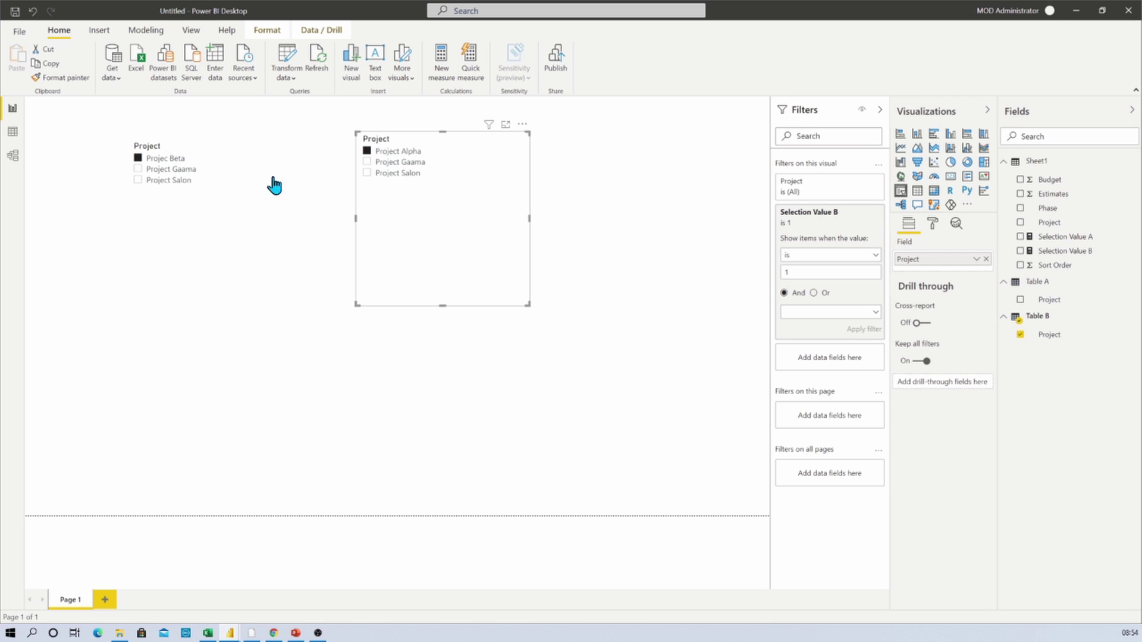
# - Move both Project slicers up near the top of the page and reduce their heights
pyautogui.moveTo(215, 275)
pyautogui.mouseDown()
pyautogui.moveTo(225, 244)
pyautogui.moveTo(229, 257)
pyautogui.mouseUp()
pyautogui.moveTo(428, 258); pyautogui.dragTo(456, 247)
pyautogui.click(200, 255)
pyautogui.moveTo(472, 293); pyautogui.dragTo(476, 214)
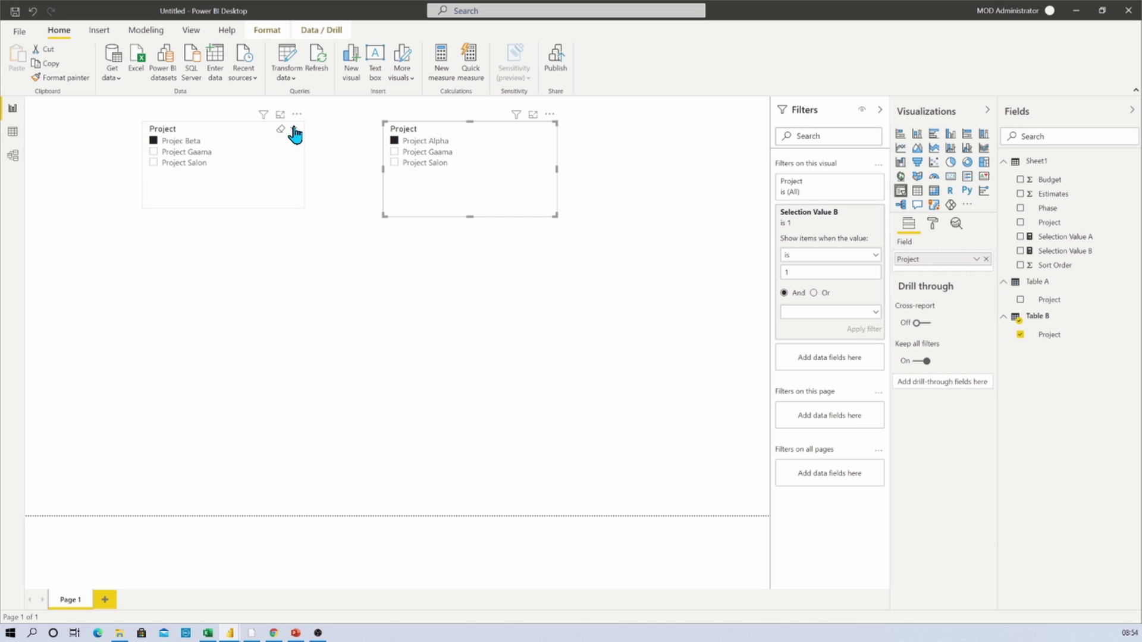
# - Change the Table A and Table B Project slicers from lists to dropdowns
pyautogui.click(296, 138)
pyautogui.click(338, 165)
pyautogui.click(530, 153)
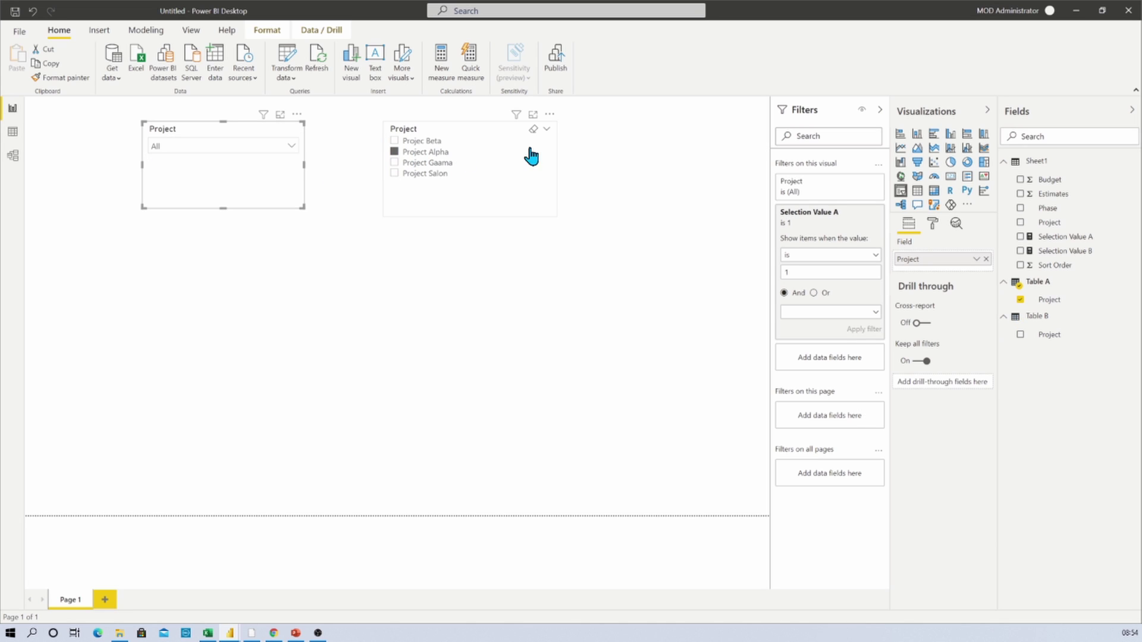
pyautogui.click(549, 115)
pyautogui.click(565, 164)
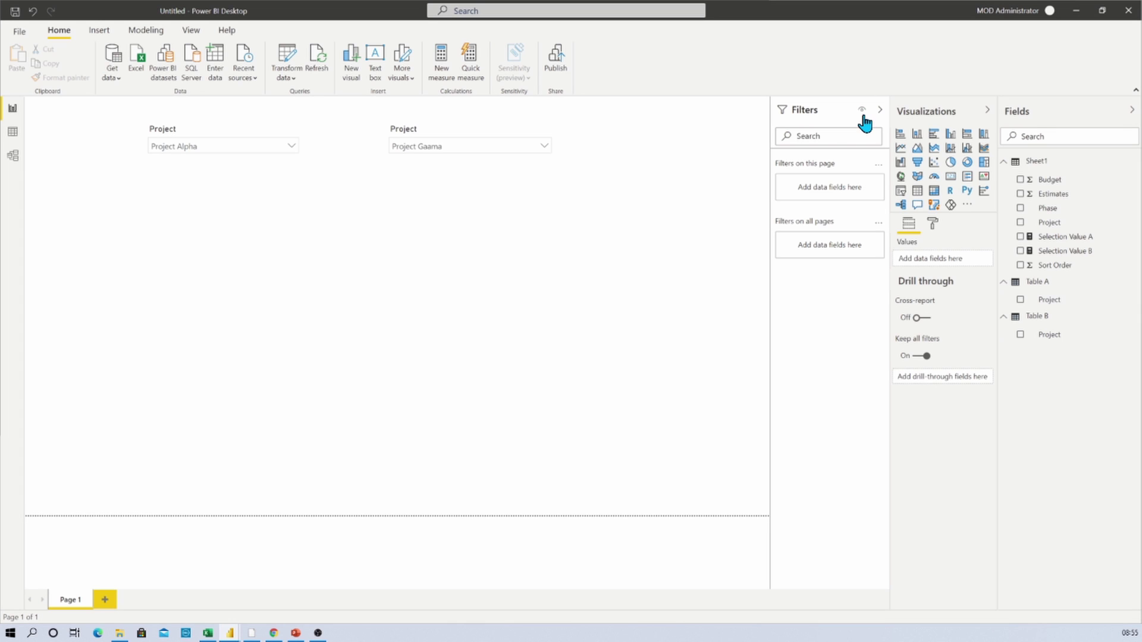
# - Create a Sheet1 measure named Budget A and start its formula with CALCULATE(SUM(Sheet1[Budget])
pyautogui.rightClick(1040, 168)
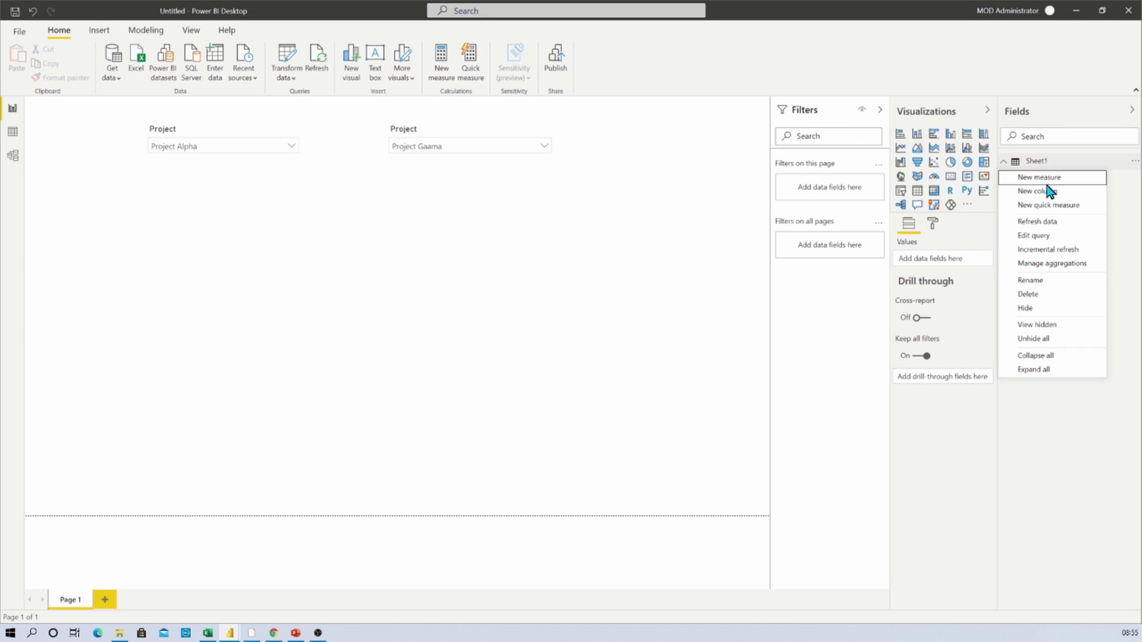
pyautogui.press('Escape')
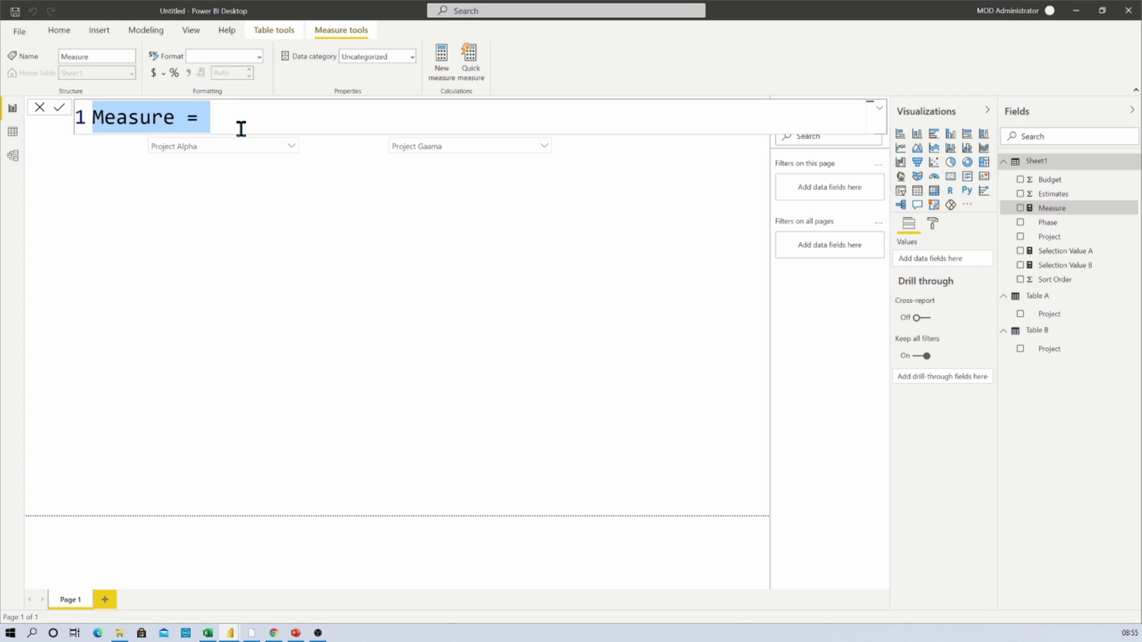
pyautogui.write('Budget A')
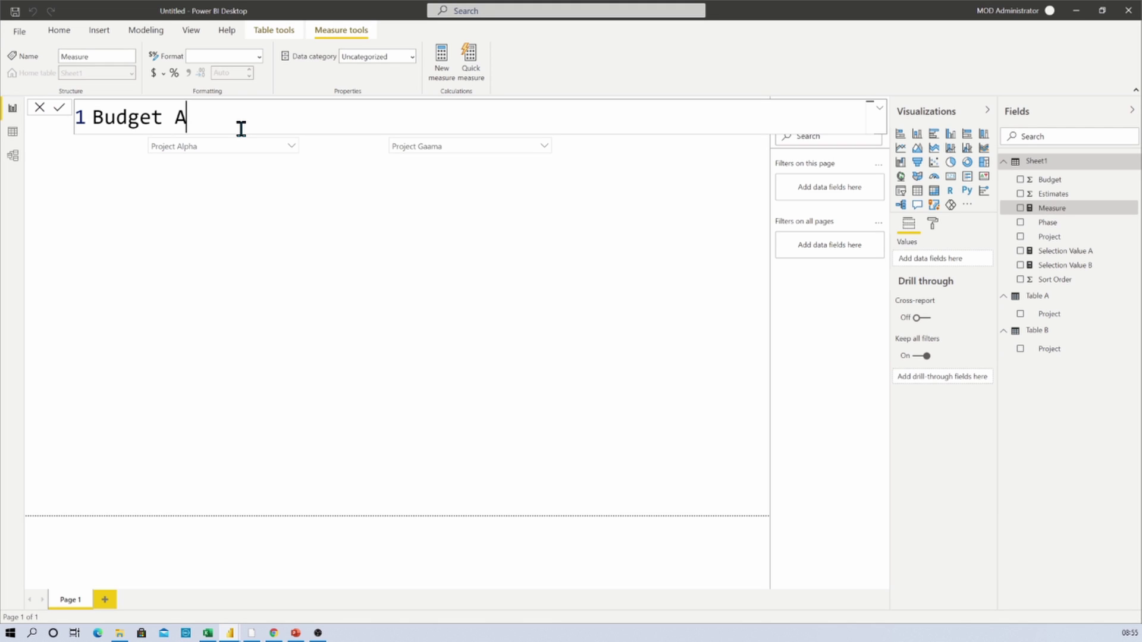
pyautogui.write('= CALCULATE(')
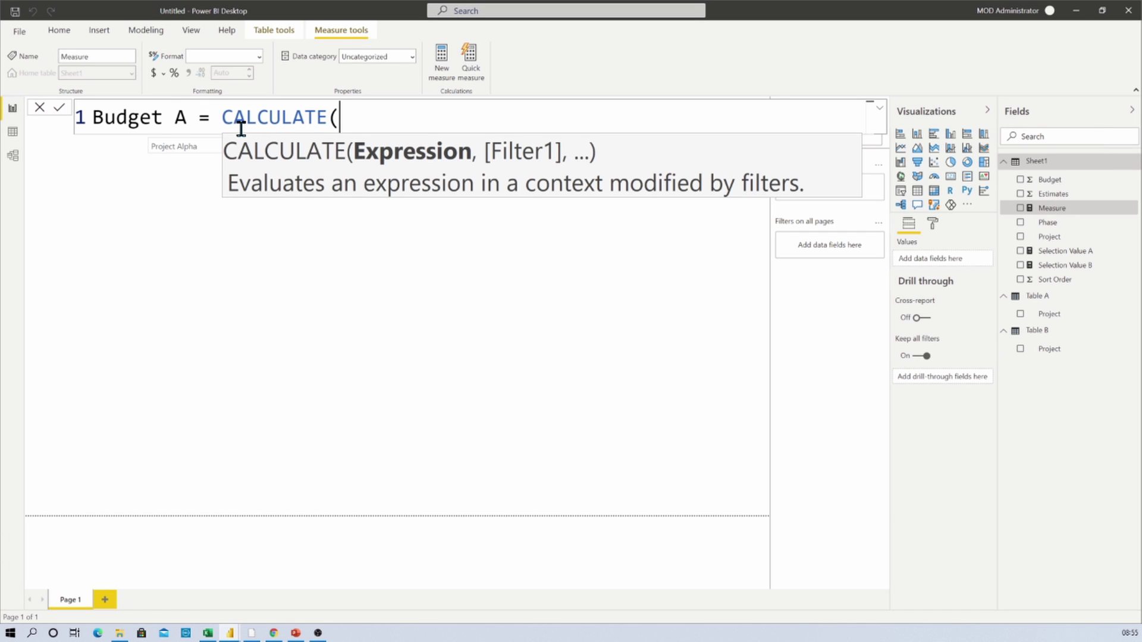
pyautogui.write('SUM(')
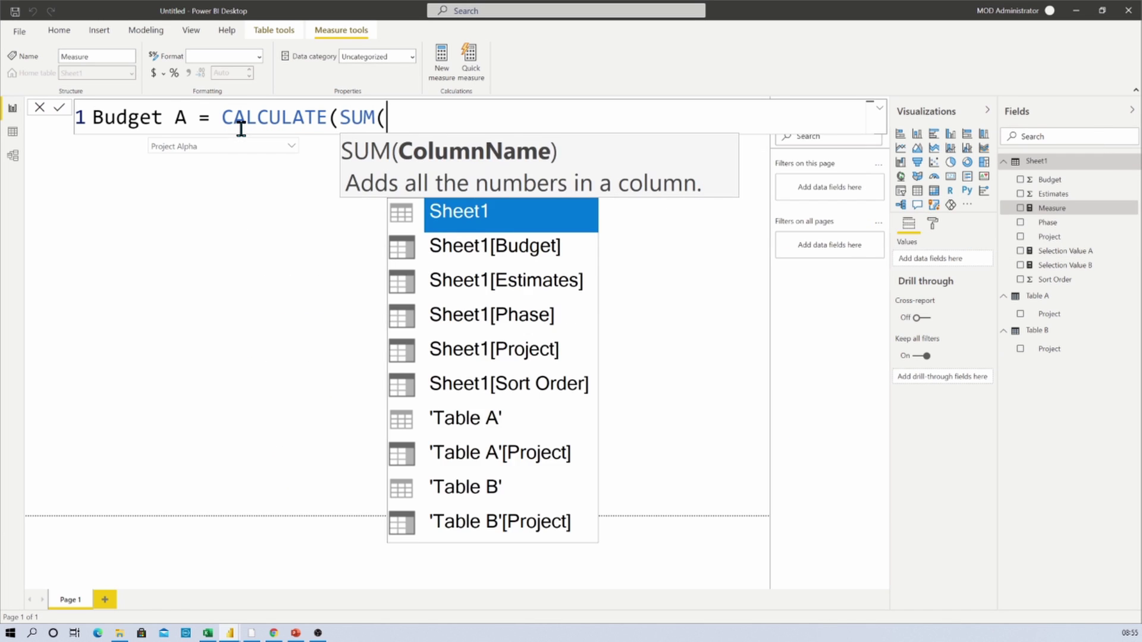
pyautogui.press('Down')
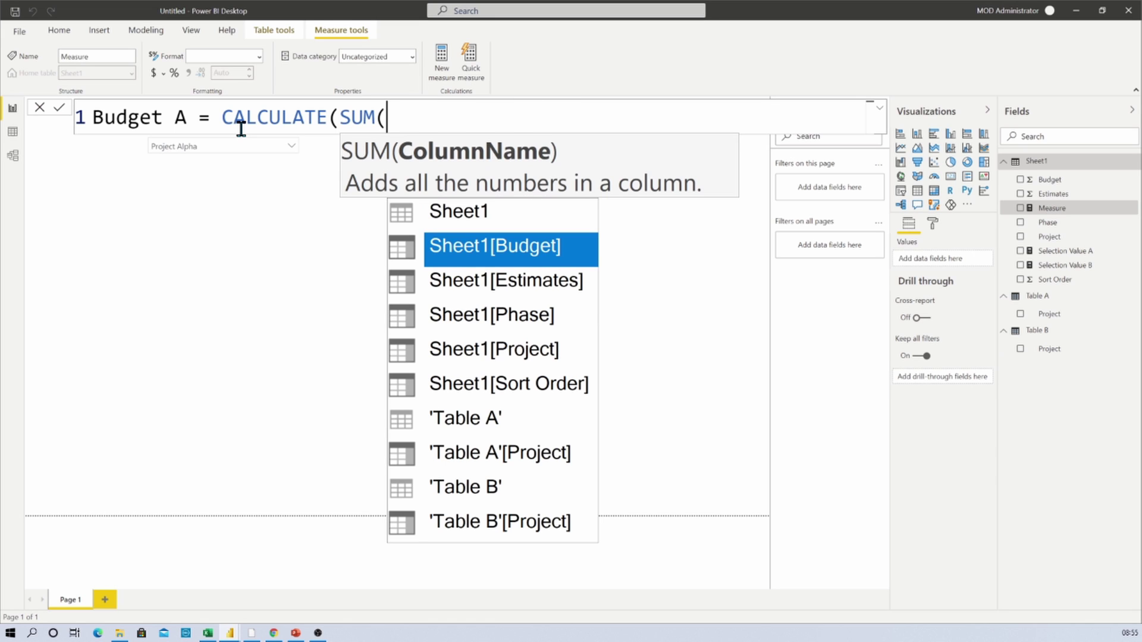
pyautogui.press('Tab')
pyautogui.write(')')
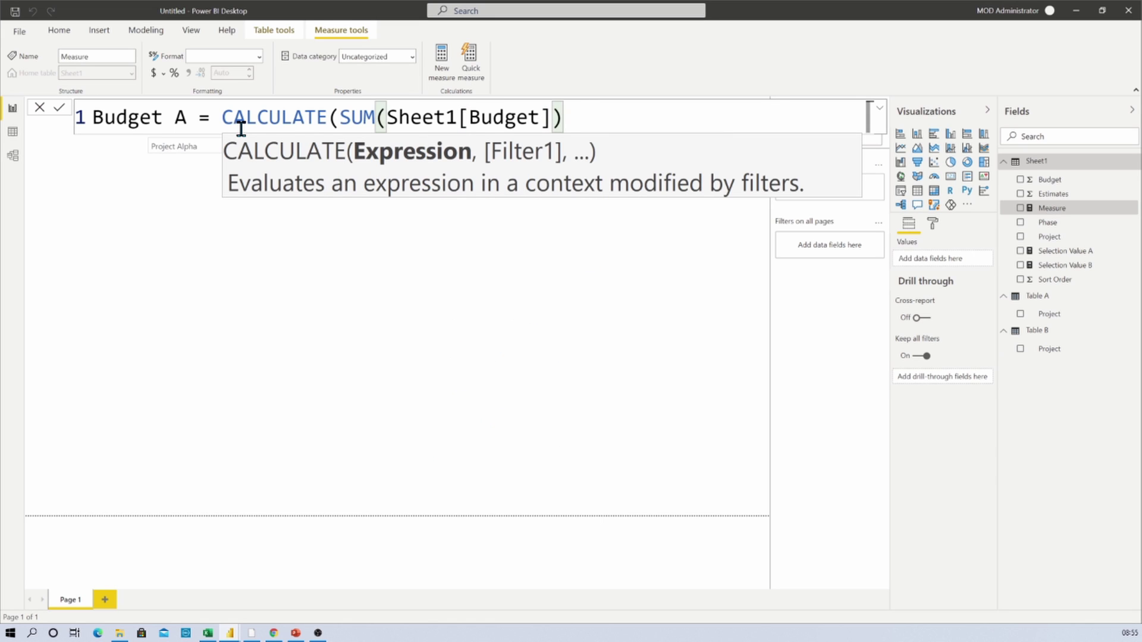
# - Add a FILTER on Sheet1 to the Budget A formula, with Sheet1[Project] as the start of its filter expression
pyautogui.write(',Fil')
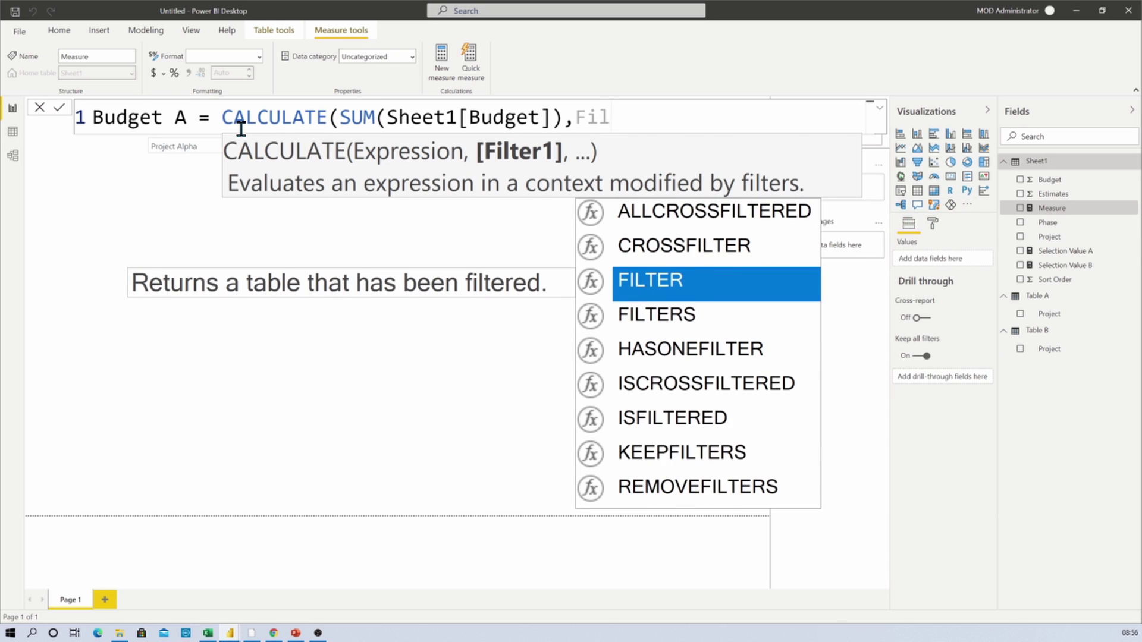
pyautogui.press('Tab')
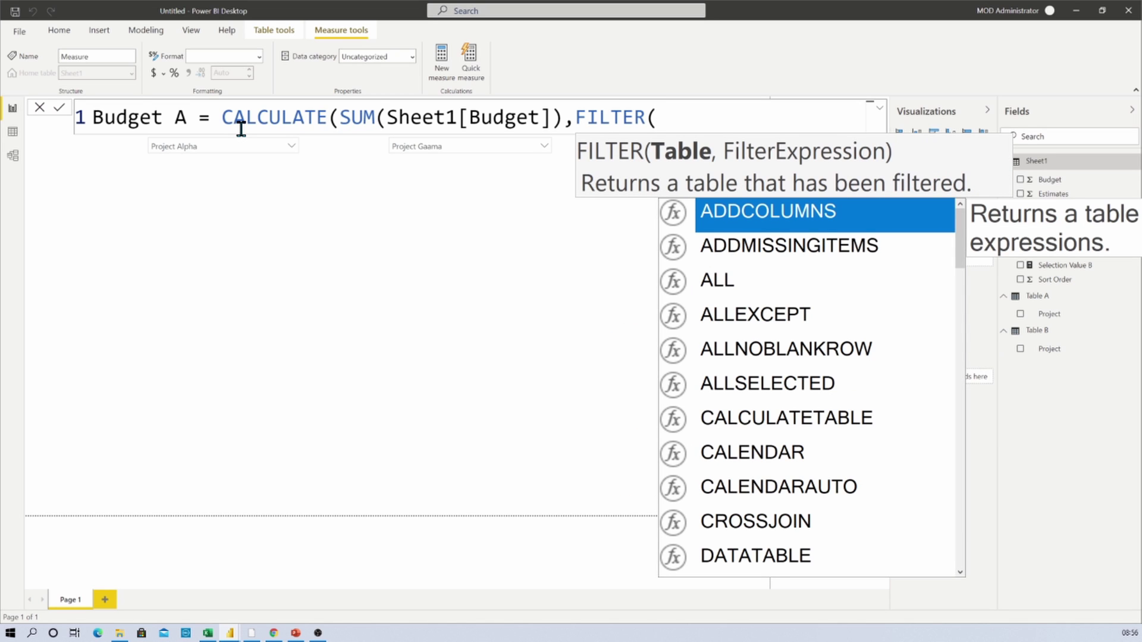
pyautogui.write('Shee')
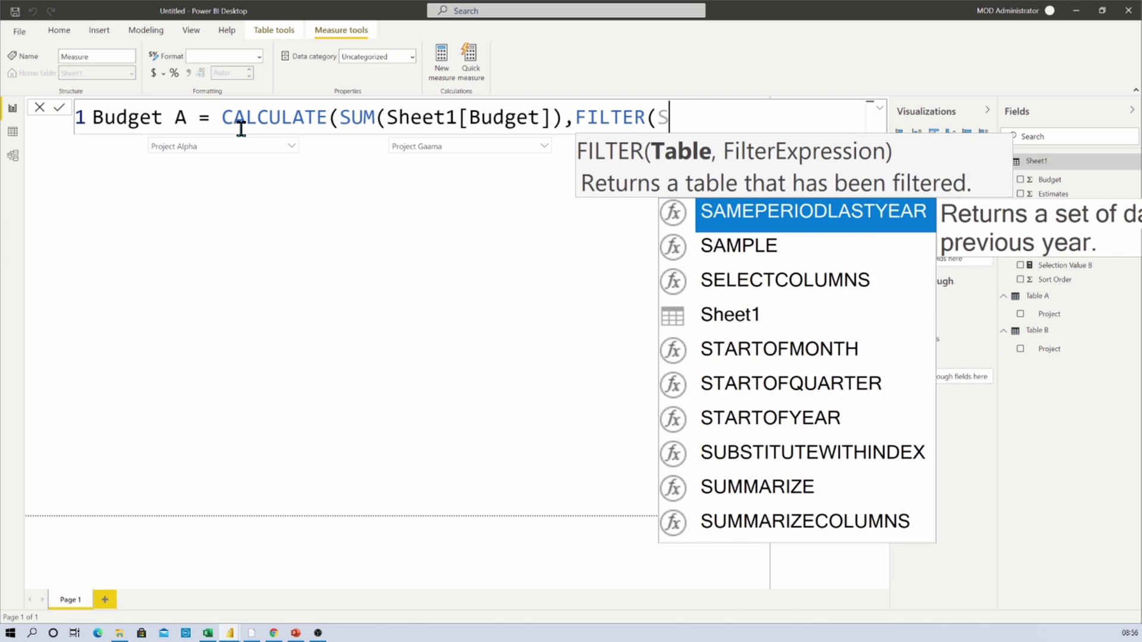
pyautogui.press('Tab')
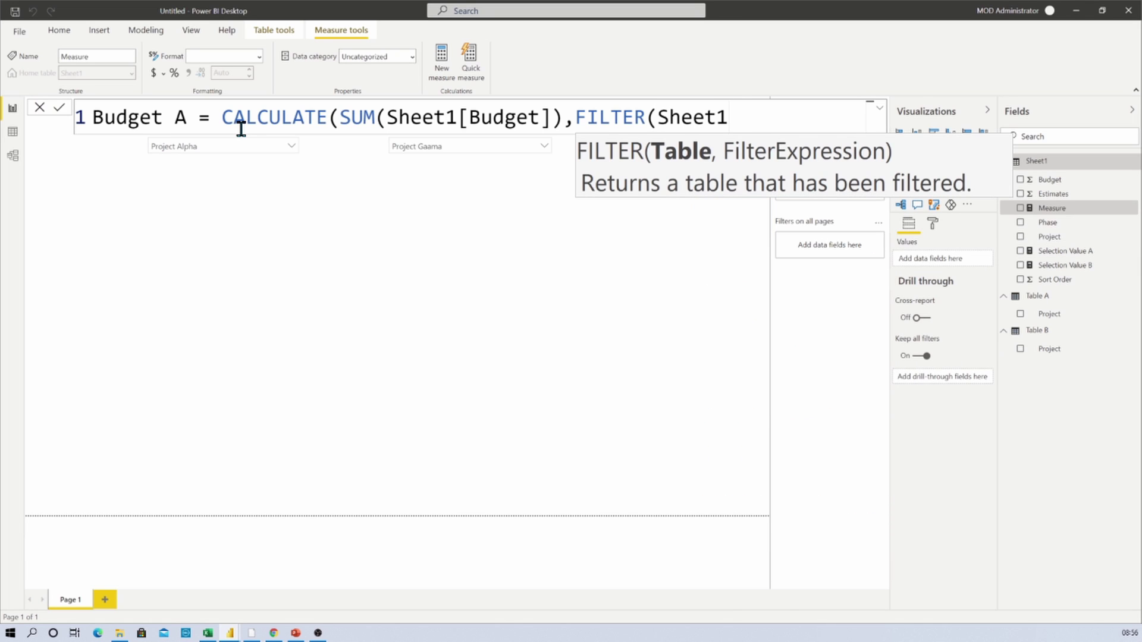
pyautogui.write(',')
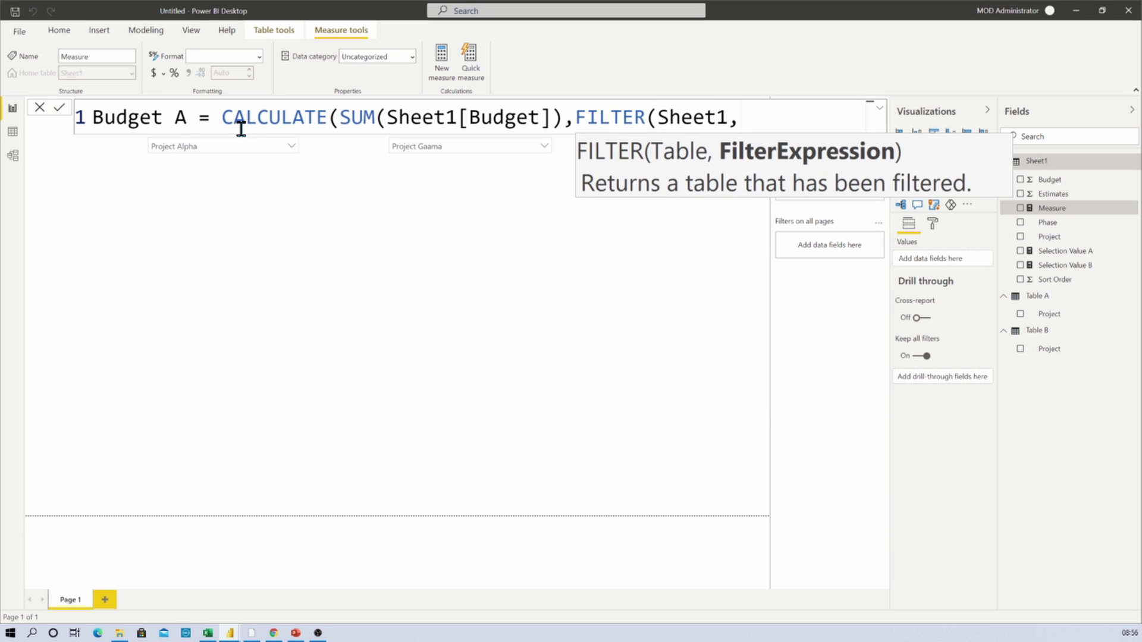
pyautogui.write('pro')
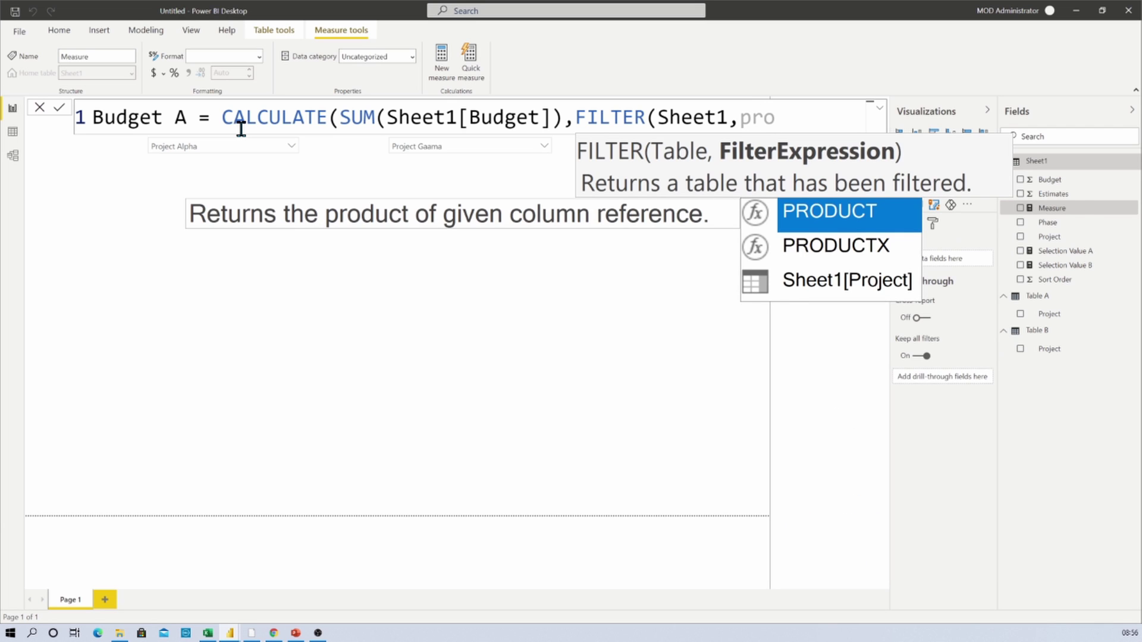
pyautogui.press('Down')
pyautogui.press('Down')
pyautogui.press('Tab')
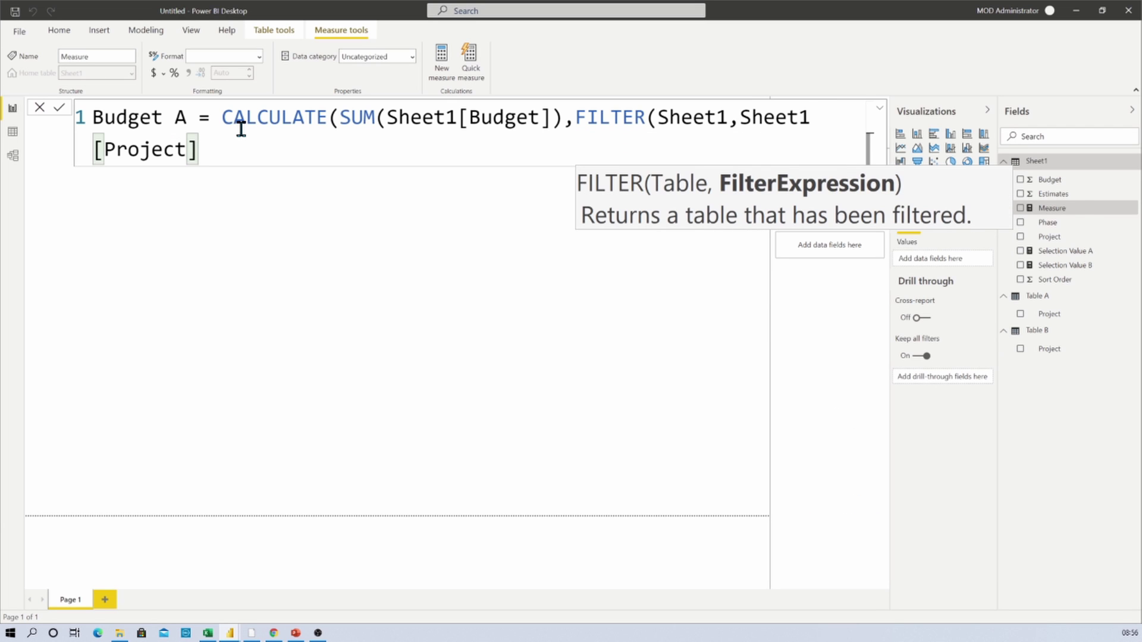
# - Complete the FILTER condition by setting Sheet1[Project] equal to SELECTEDVALUE('Table A'[Project]) and close the FILTER function
pyautogui.write('=')
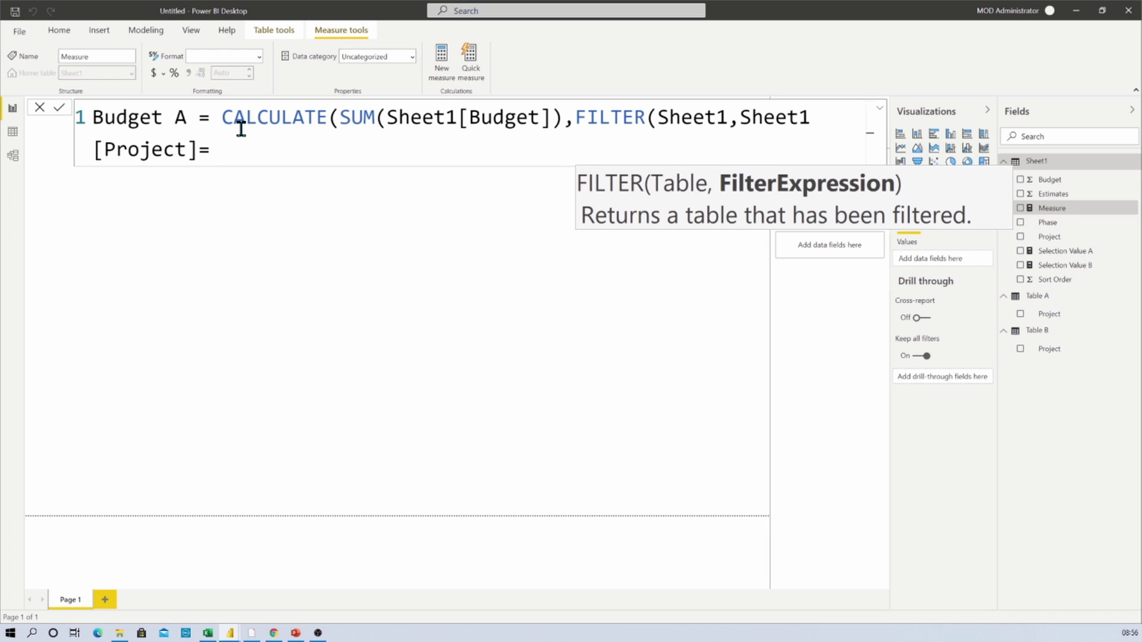
pyautogui.write(' selec')
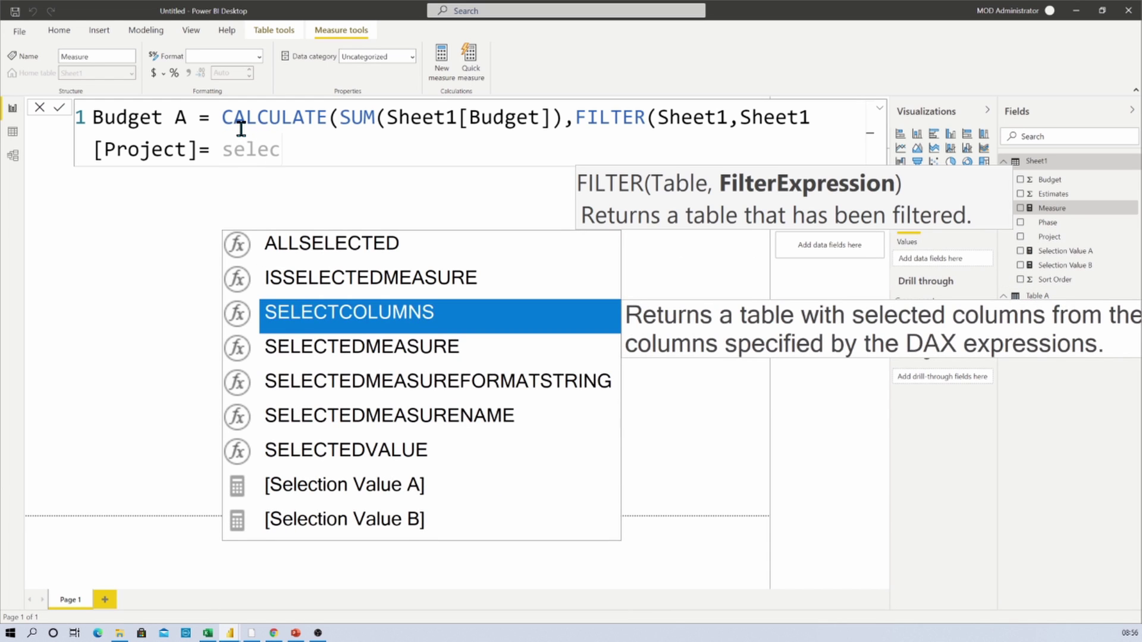
pyautogui.press('Down')
pyautogui.press('Down')
pyautogui.press('Down')
pyautogui.press('Down')
pyautogui.press('Tab')
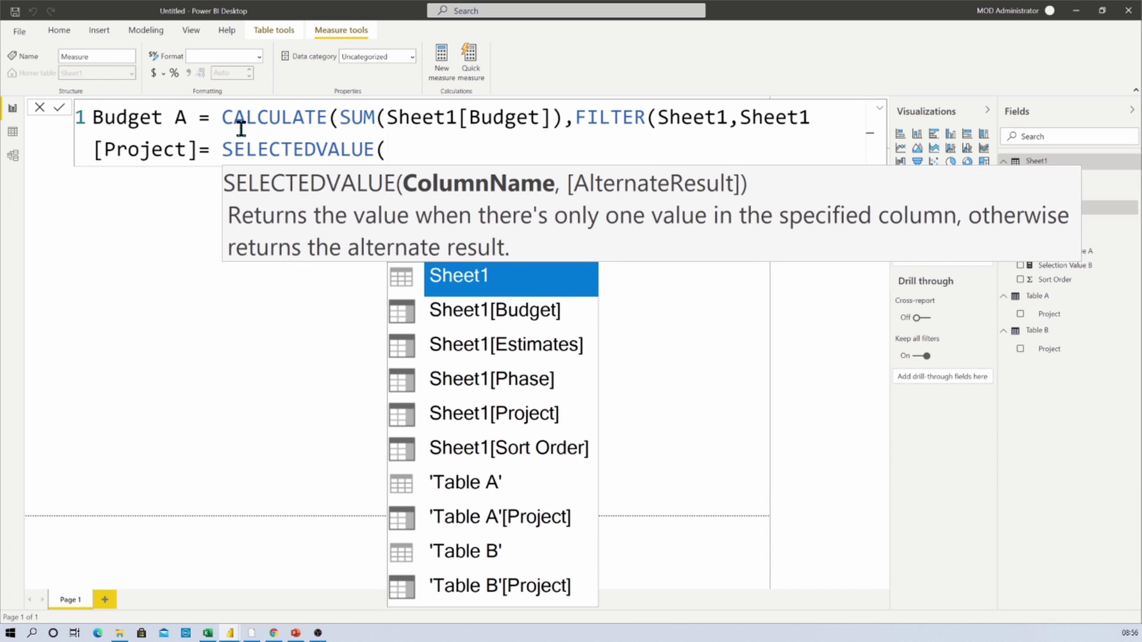
pyautogui.press('Down')
pyautogui.press('Down')
pyautogui.press('Down')
pyautogui.press('Down')
pyautogui.press('Down')
pyautogui.press('Down')
pyautogui.press('Down')
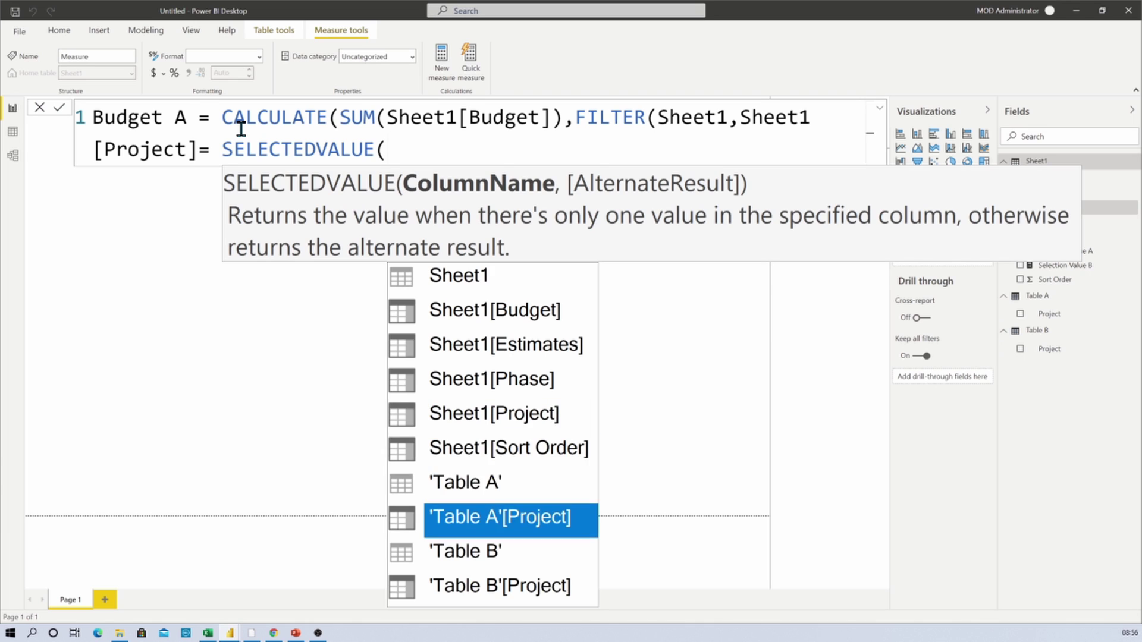
pyautogui.press('Tab')
pyautogui.write(')')
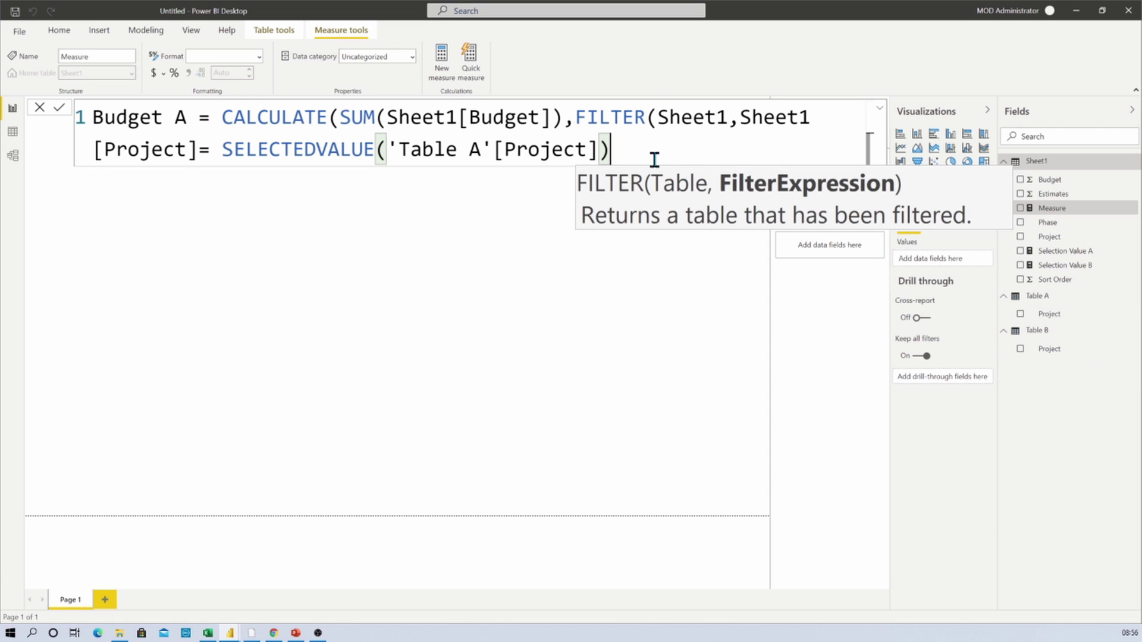
pyautogui.write(')')
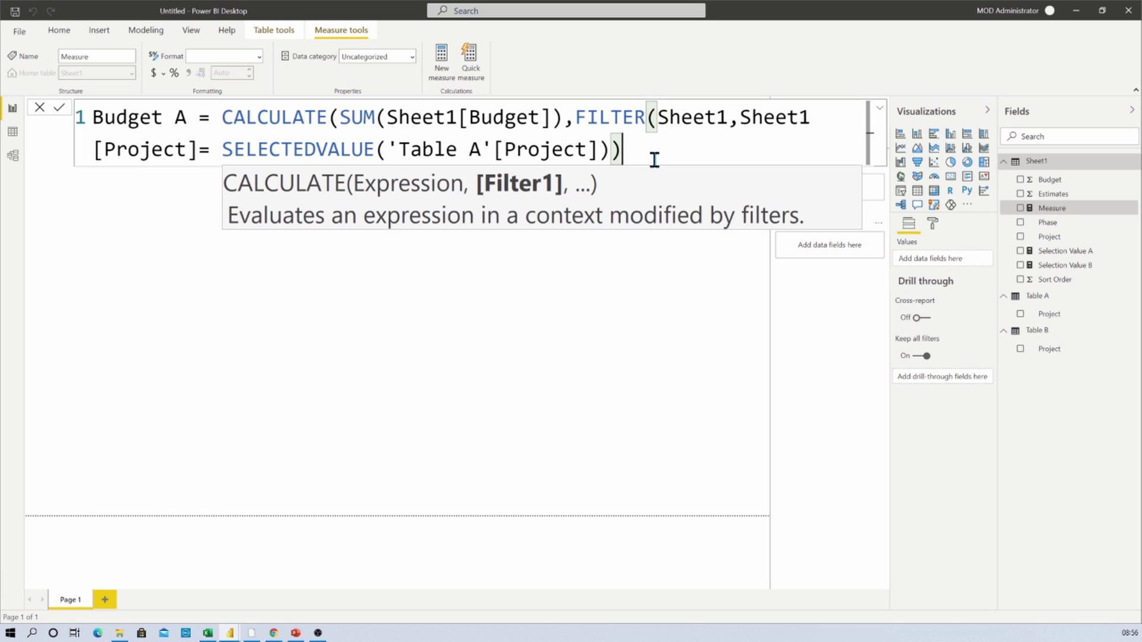
# - Close the CALCULATE function of the Budget A formula, copy the whole formula and commit the measure
pyautogui.write(')')
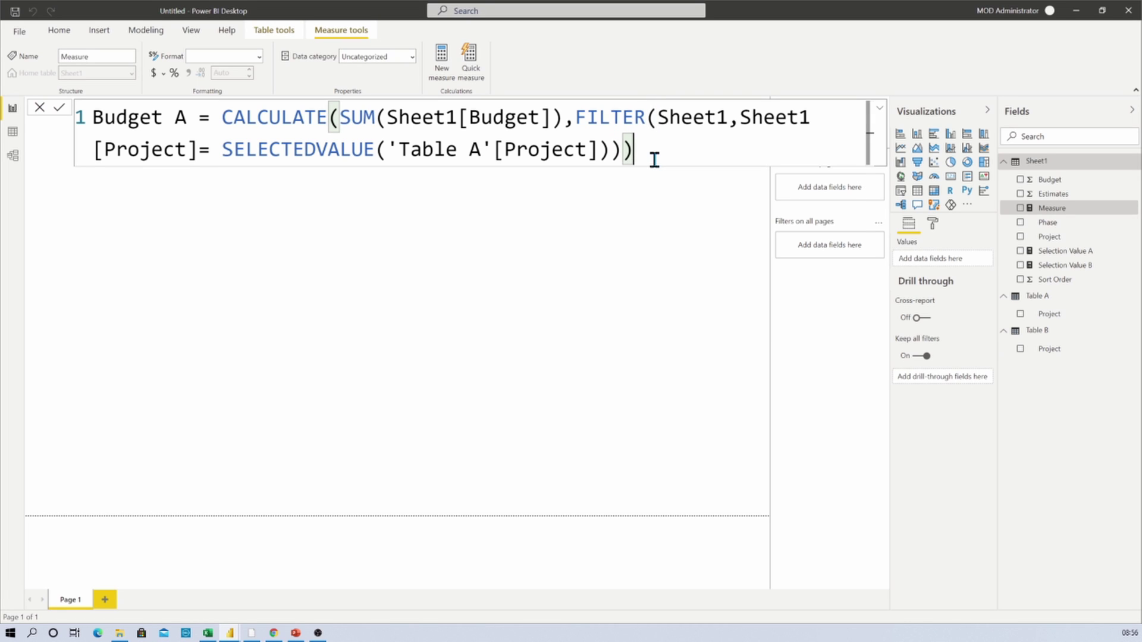
pyautogui.hotkey('ctrl', 'a')
pyautogui.hotkey('ctrl', 'c')
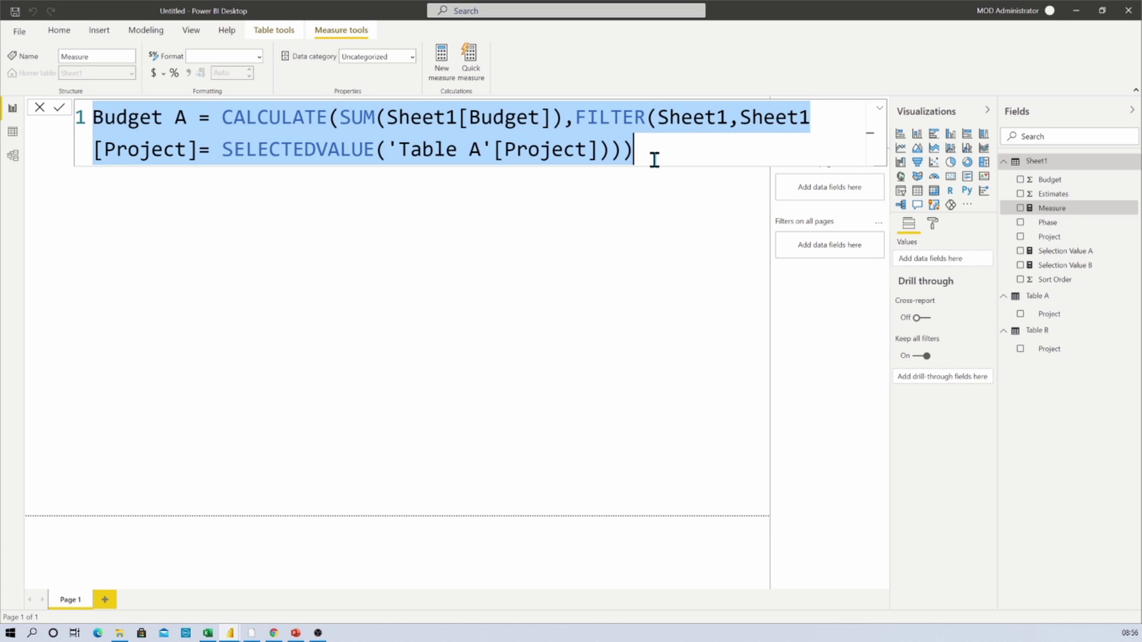
pyautogui.press('Return')
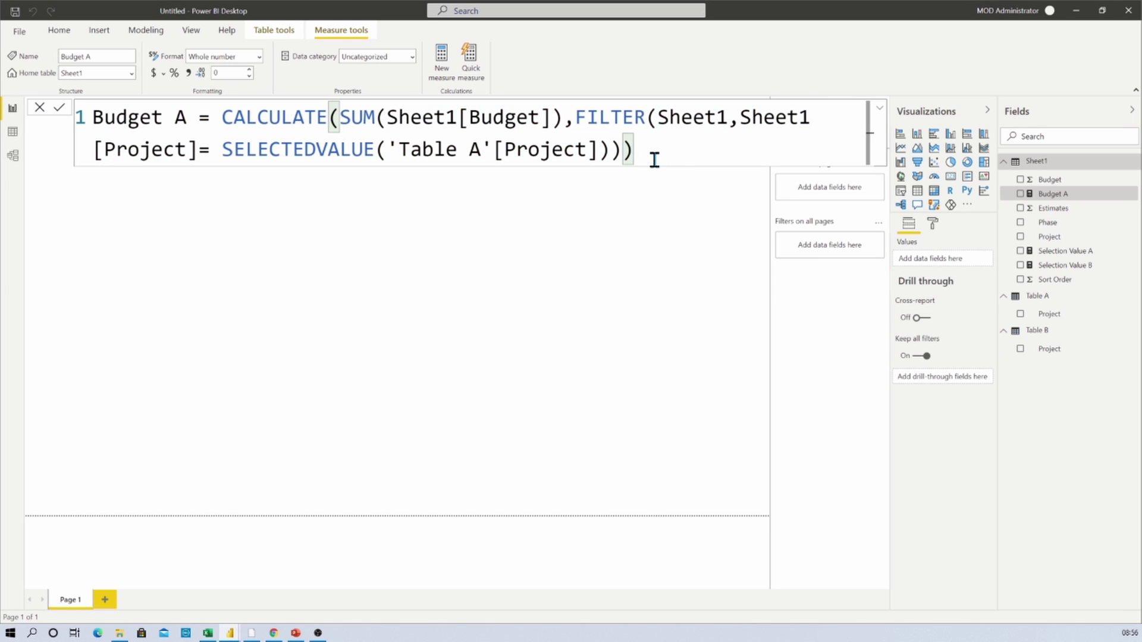
# - Create another Sheet1 measure from the copied Budget A formula and name it Budget B
pyautogui.rightClick(1049, 163)
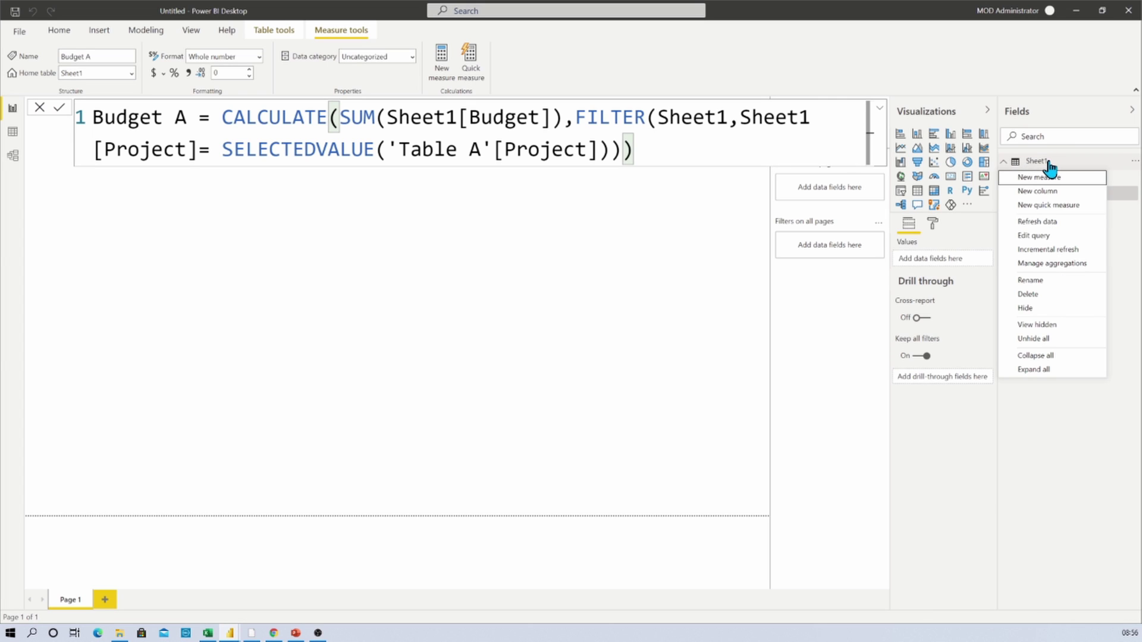
pyautogui.click(1049, 178)
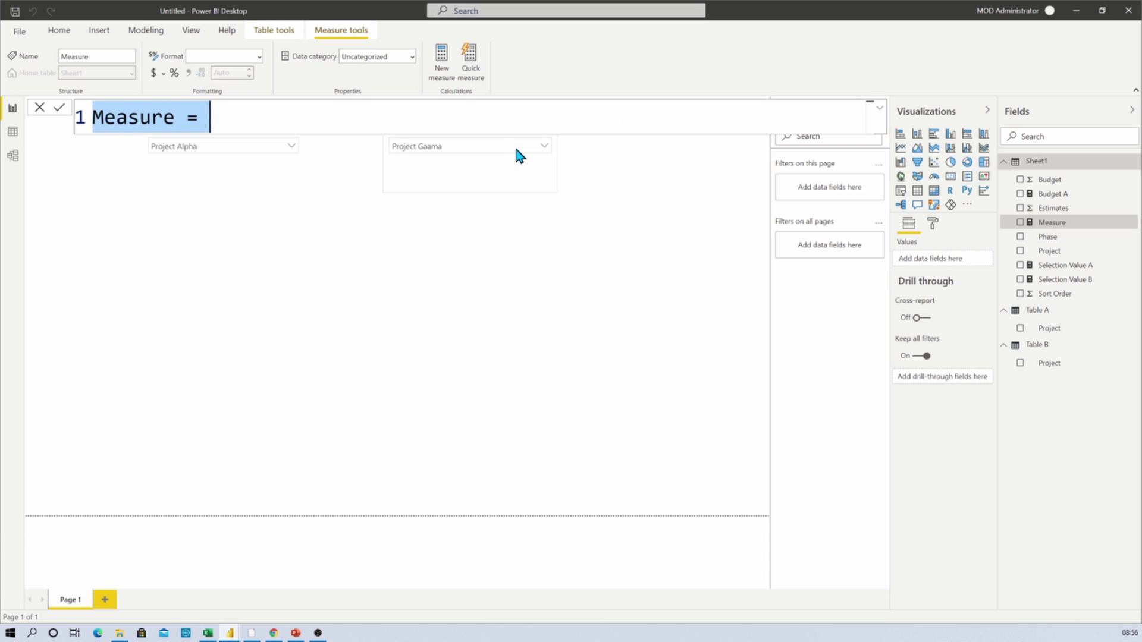
pyautogui.hotkey('ctrl', 'v')
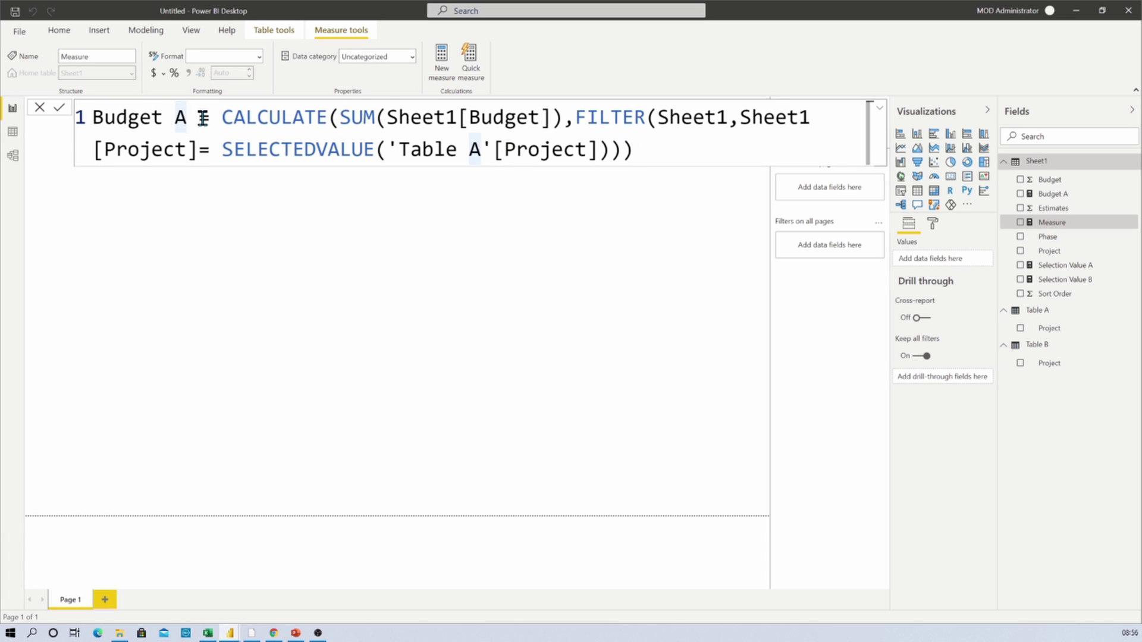
pyautogui.press('BackSpace')
pyautogui.write('B')
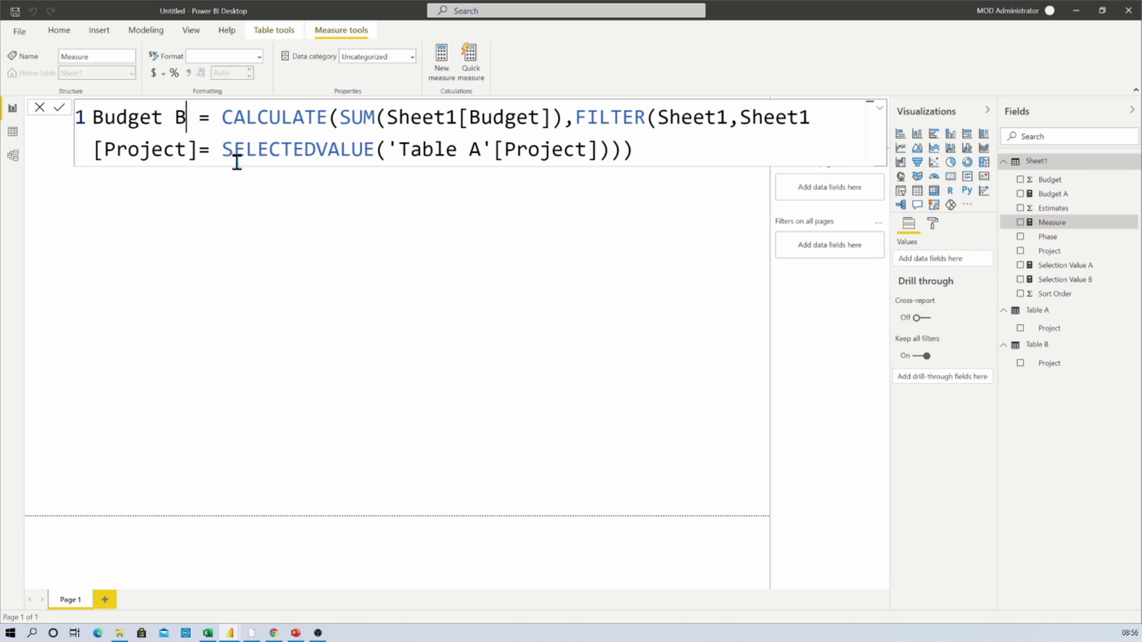
# - Change the SELECTEDVALUE reference in the Budget B formula to 'Table B'[Project] and commit the measure
pyautogui.click(473, 149)
pyautogui.moveTo(474, 149); pyautogui.dragTo(484, 150)
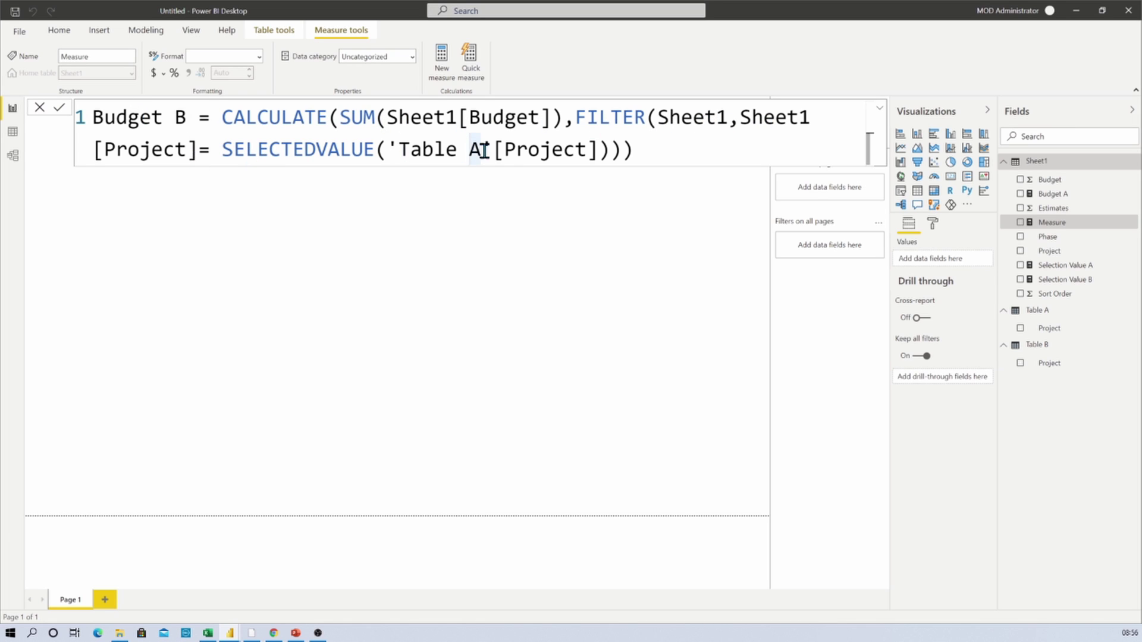
pyautogui.press('BackSpace')
pyautogui.write('B')
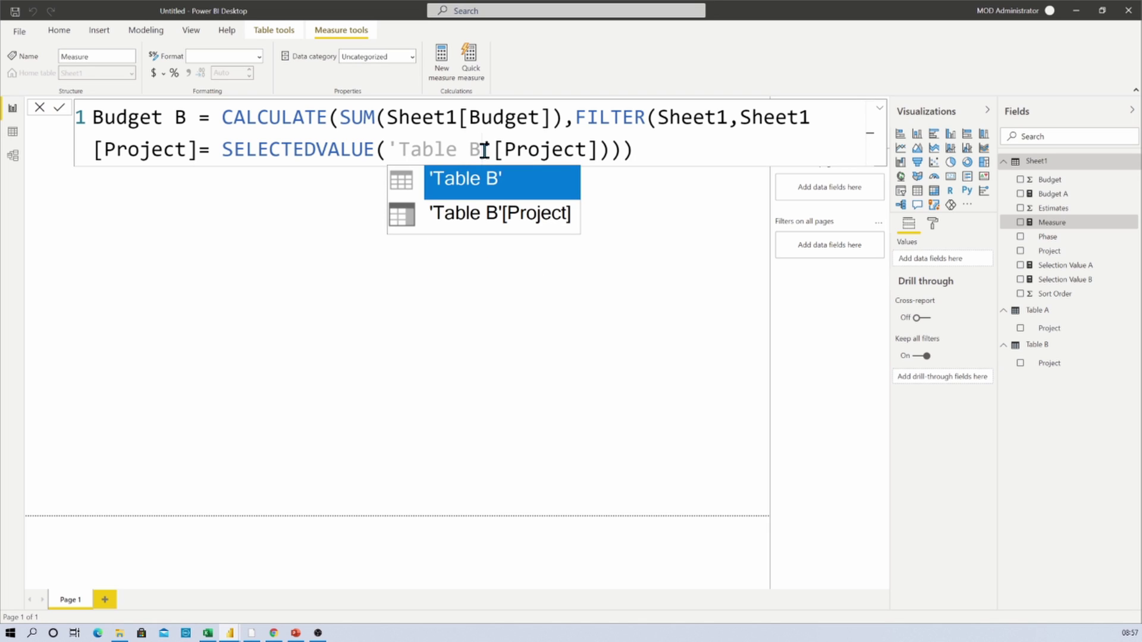
pyautogui.click(628, 150)
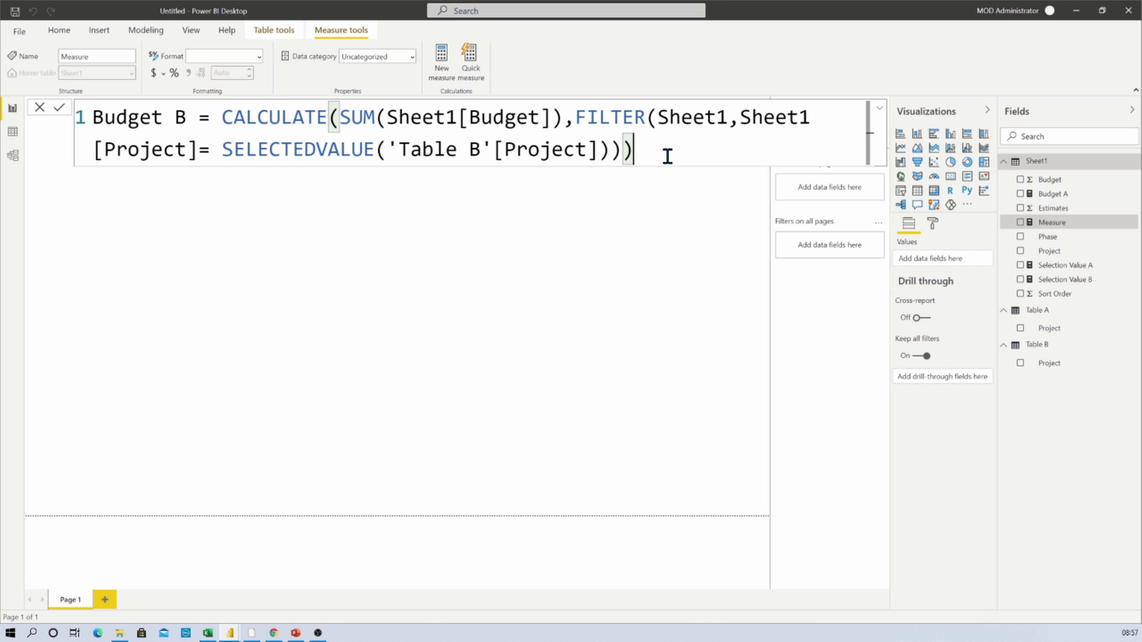
pyautogui.press('Return')
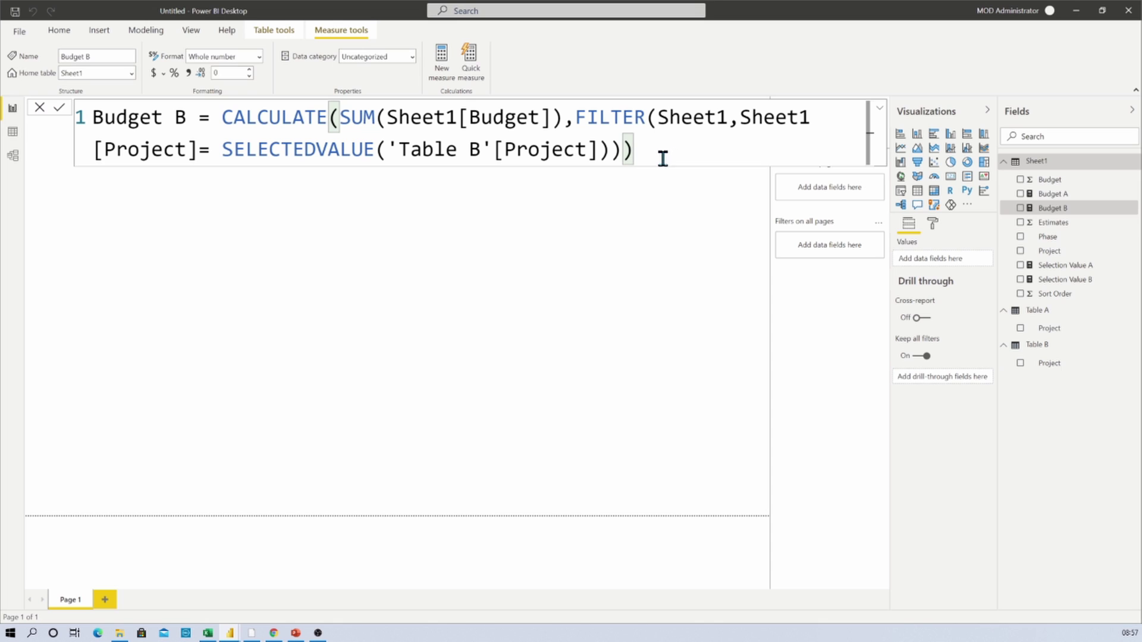
# - Create a new Sheet1 measure from the copied Budget A formula and make it sum Sheet1[Estimates]
pyautogui.rightClick(1038, 161)
pyautogui.click(1039, 177)
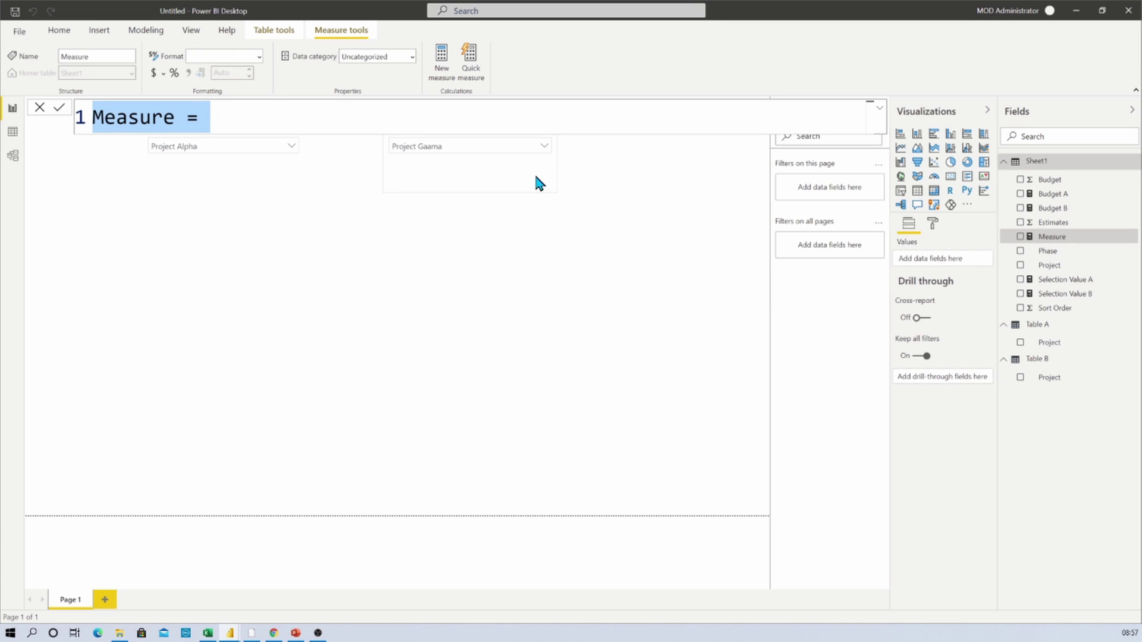
pyautogui.hotkey('ctrl', 'v')
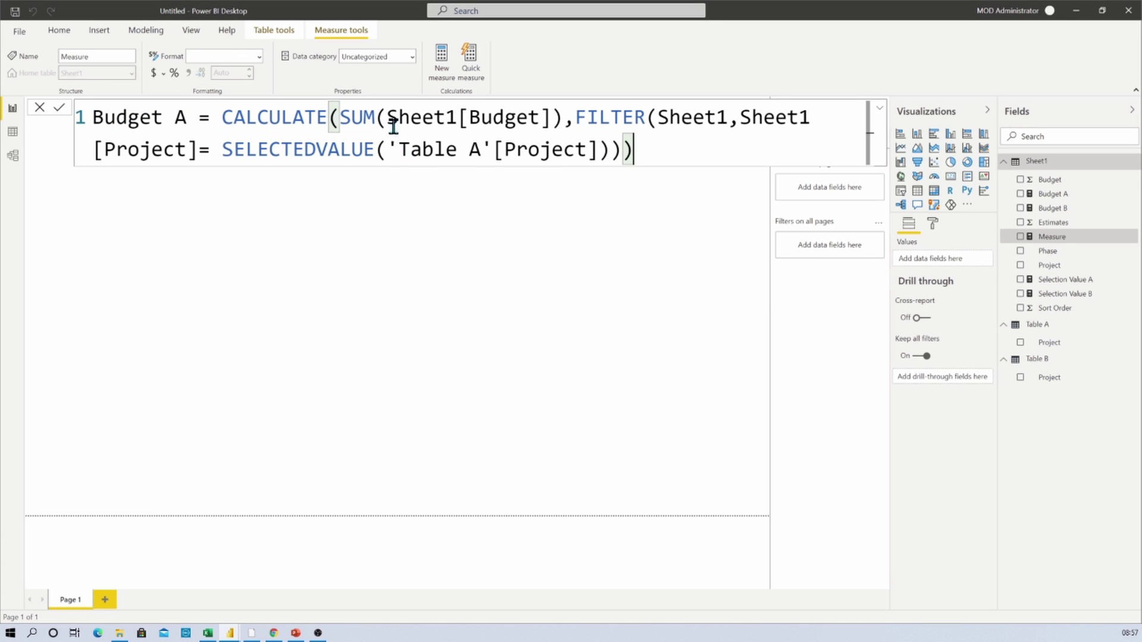
pyautogui.doubleClick(509, 121)
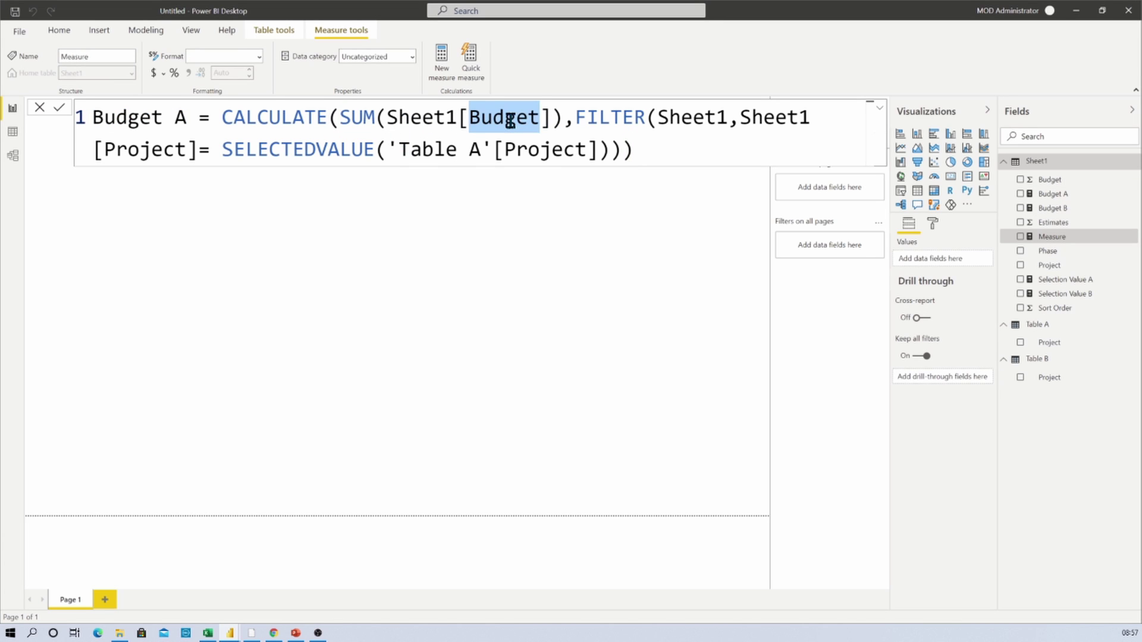
pyautogui.write('Estimates')
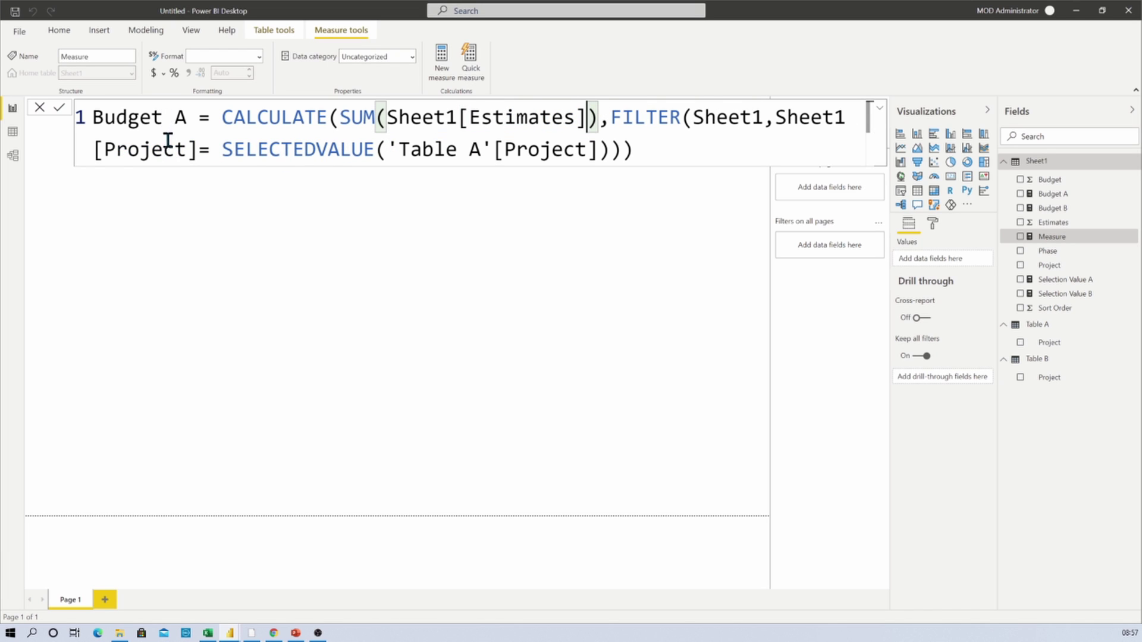
# - Name the new Estimates measure Estimate A, copy its whole formula and commit it
pyautogui.doubleClick(141, 118)
pyautogui.write('Es')
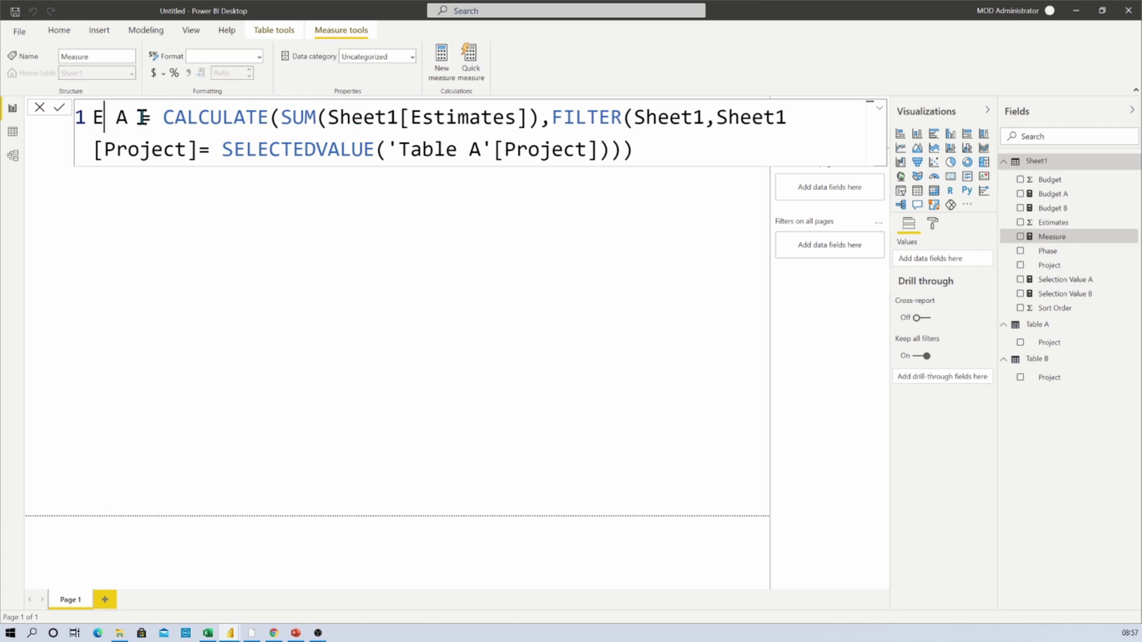
pyautogui.write('timat')
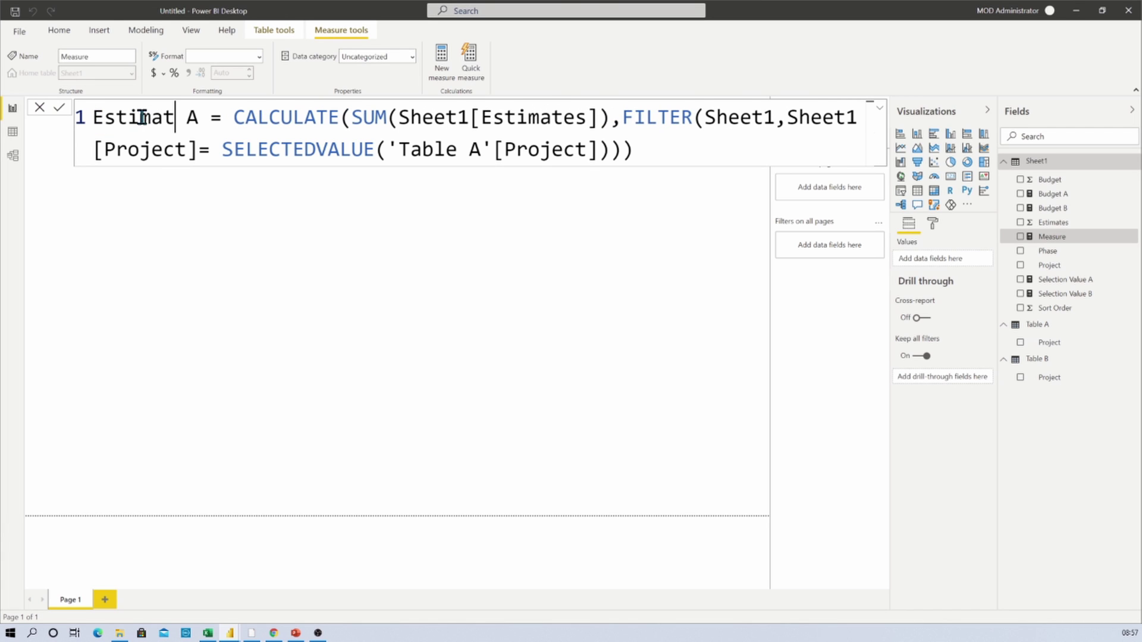
pyautogui.write('e')
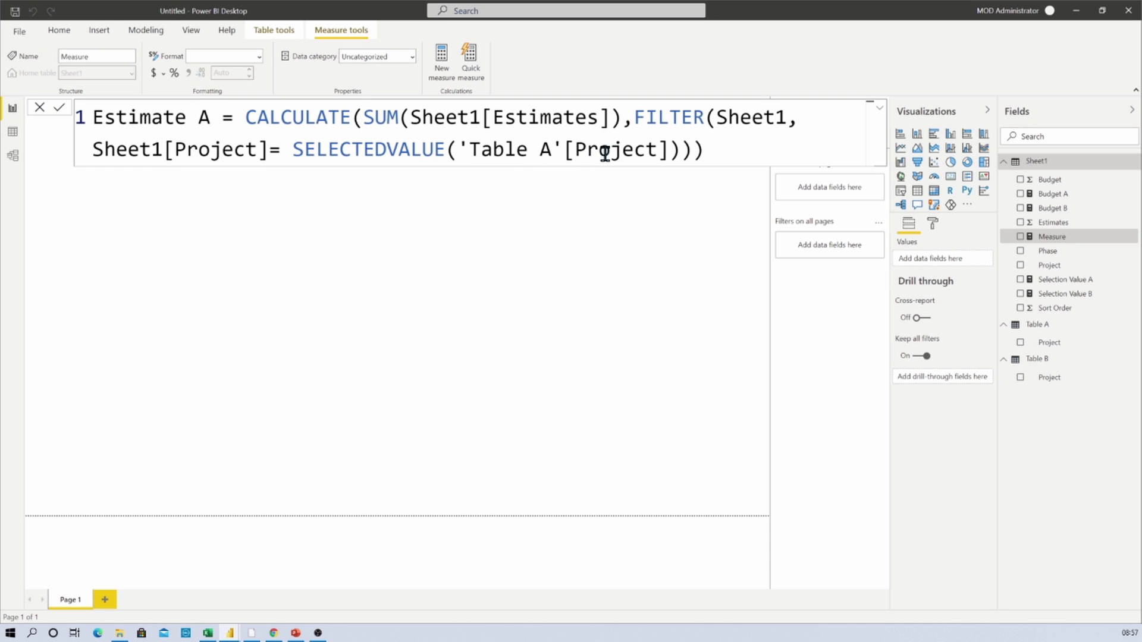
pyautogui.click(716, 150)
pyautogui.hotkey('ctrl', 'a')
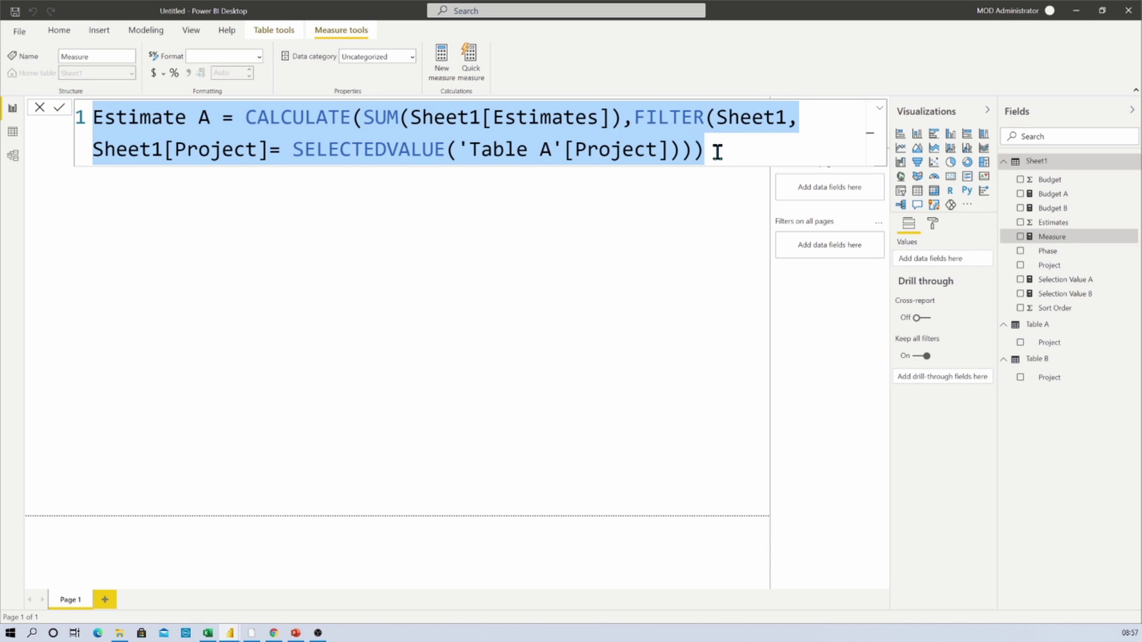
pyautogui.click(726, 153)
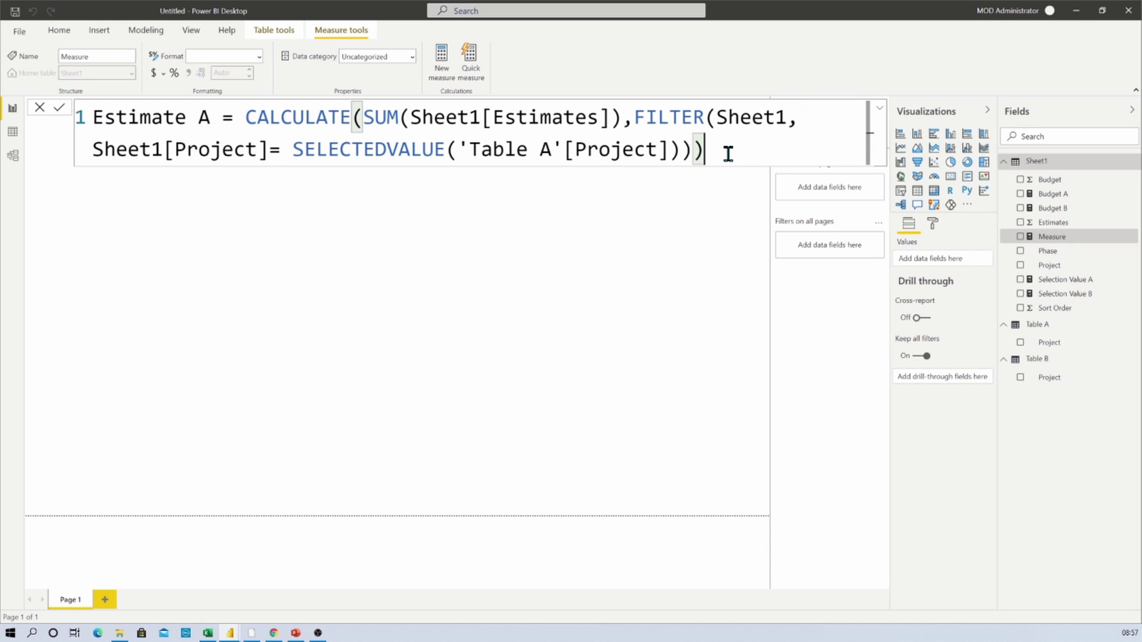
pyautogui.click(62, 111)
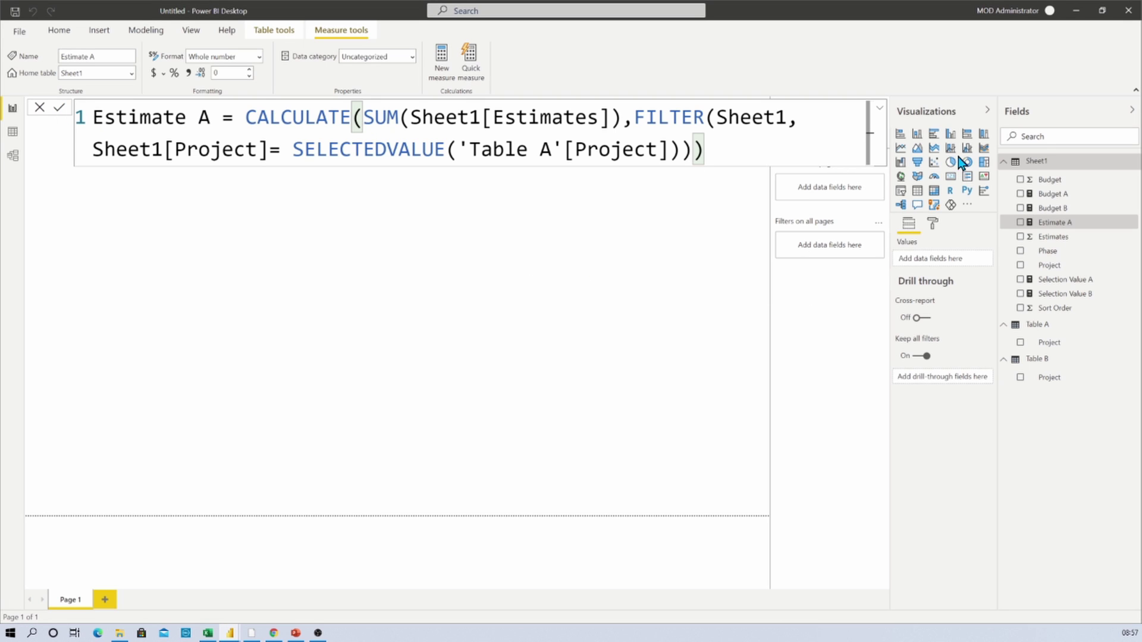
# - Create another Sheet1 measure from the copied Estimate A formula and name it Estimate B
pyautogui.rightClick(1046, 168)
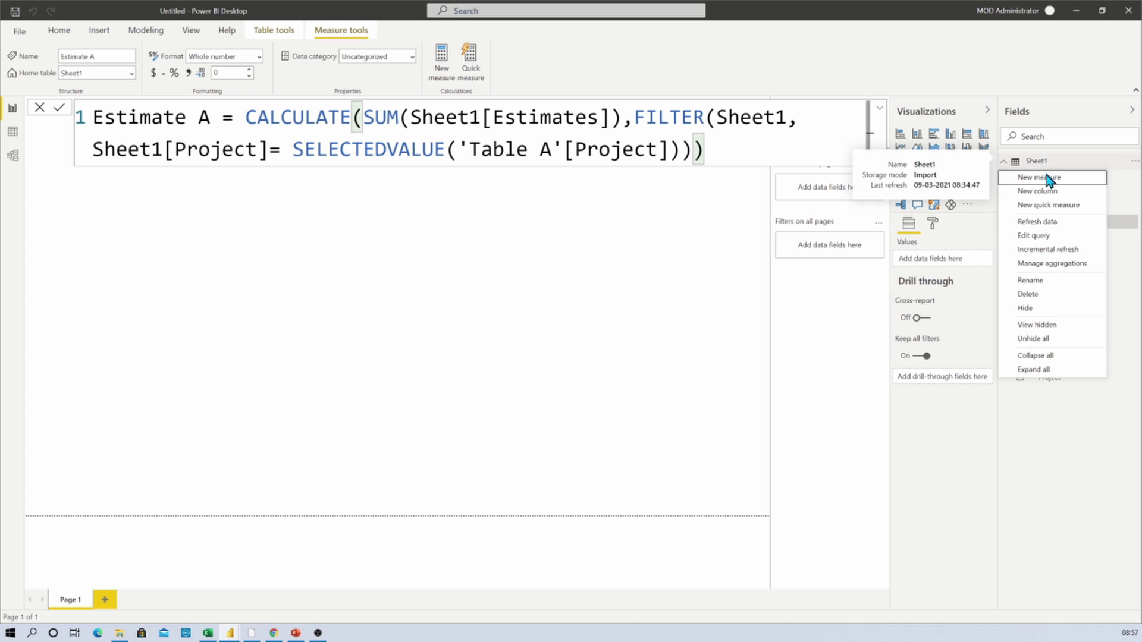
pyautogui.click(1046, 177)
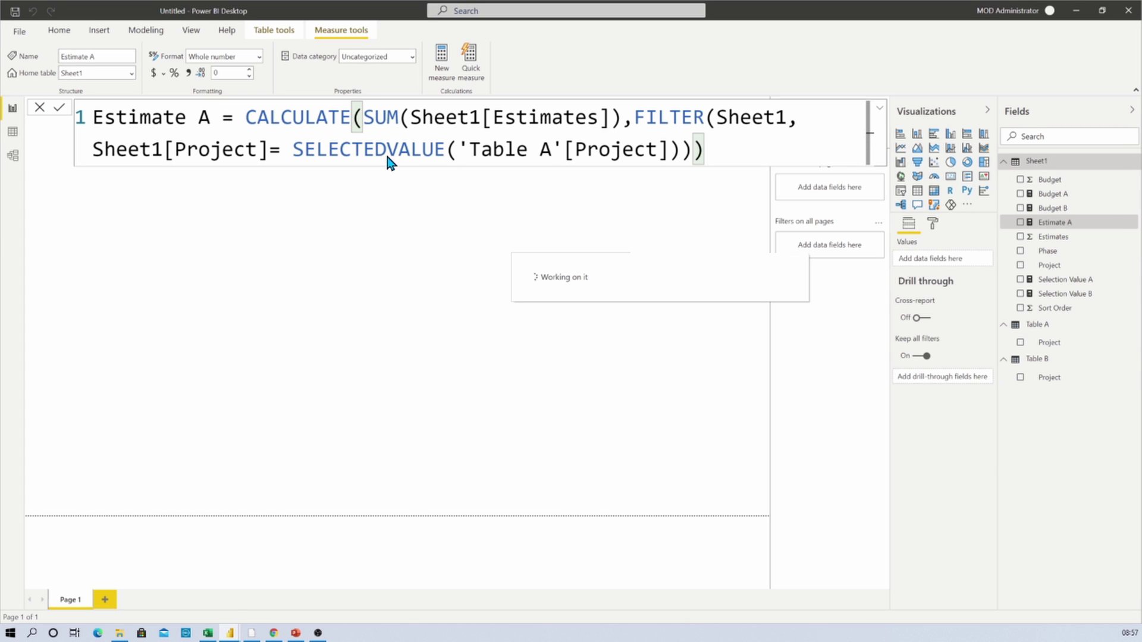
pyautogui.write("Estimate A = CALCULATE(SUM(Sheet1[Estimates]),FILTER(Sheet1,Sheet1[Project]= SELECTEDVALUE('Table A'[Project])))")
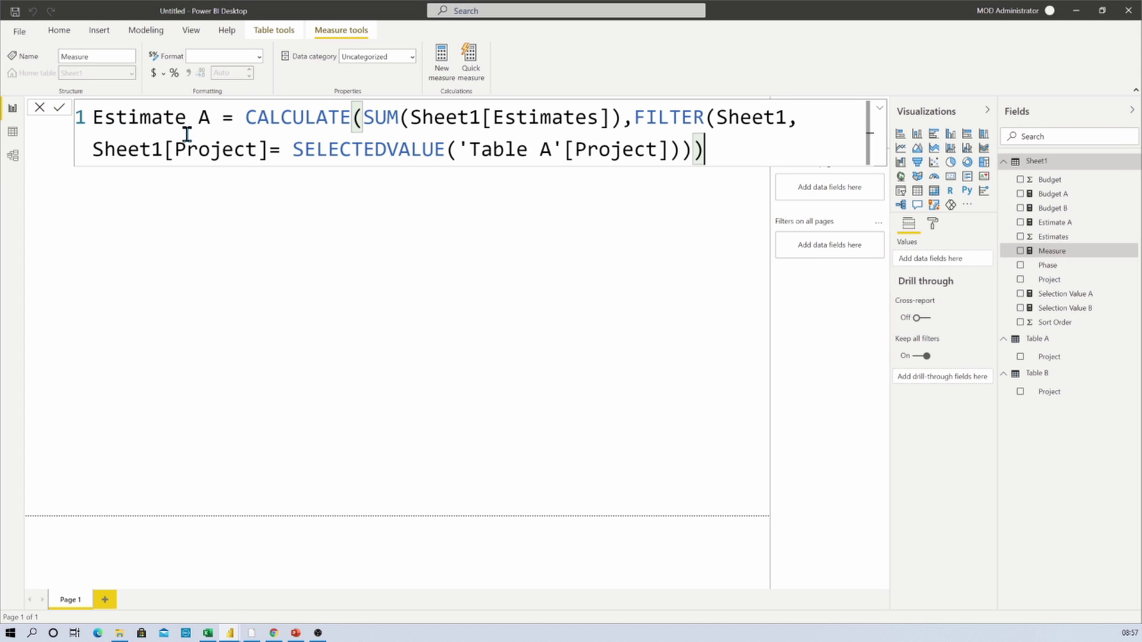
pyautogui.doubleClick(198, 118)
pyautogui.press('BackSpace')
pyautogui.write('B')
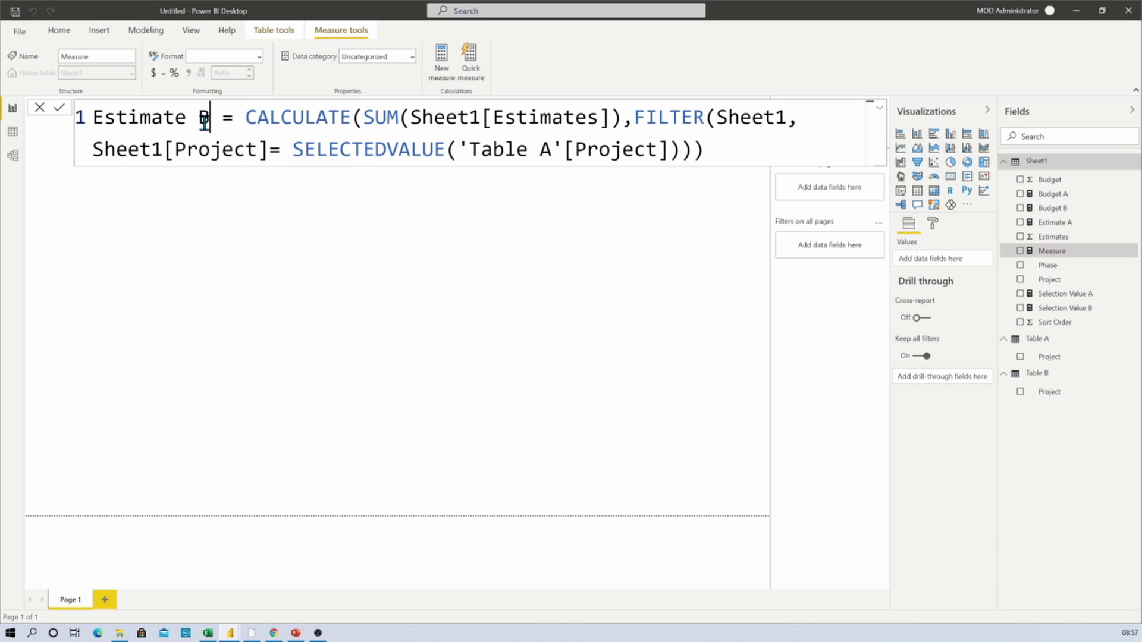
# - Change the SELECTEDVALUE reference in the Estimate B formula to 'Table B'[Project], commit the measure and leave the formula editor
pyautogui.doubleClick(546, 148)
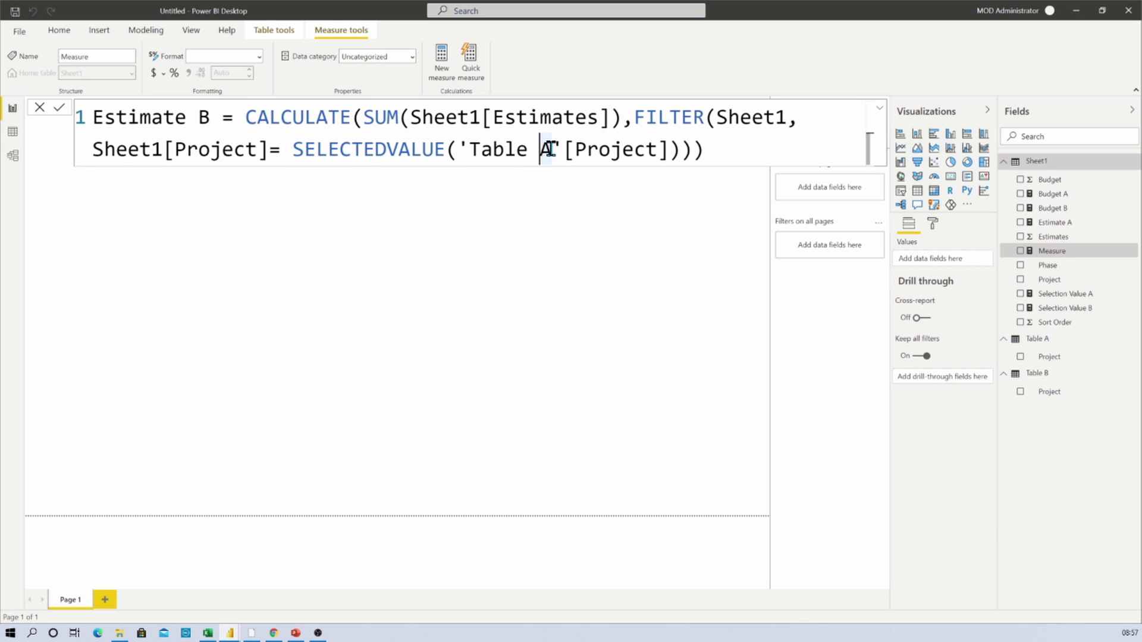
pyautogui.press('BackSpace')
pyautogui.write('B')
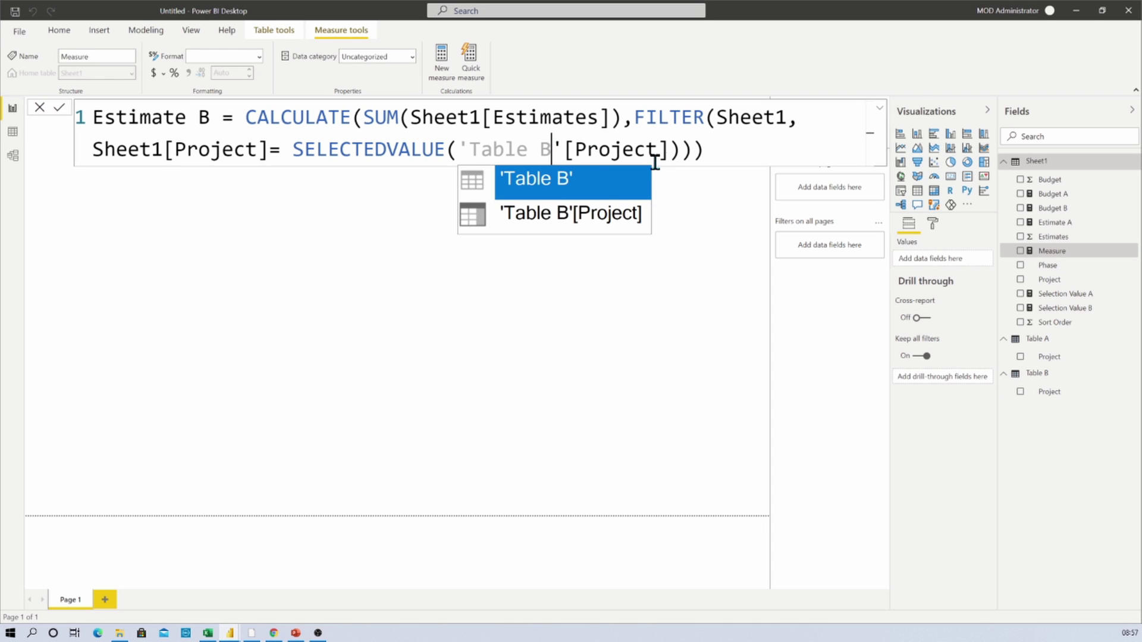
pyautogui.click(749, 155)
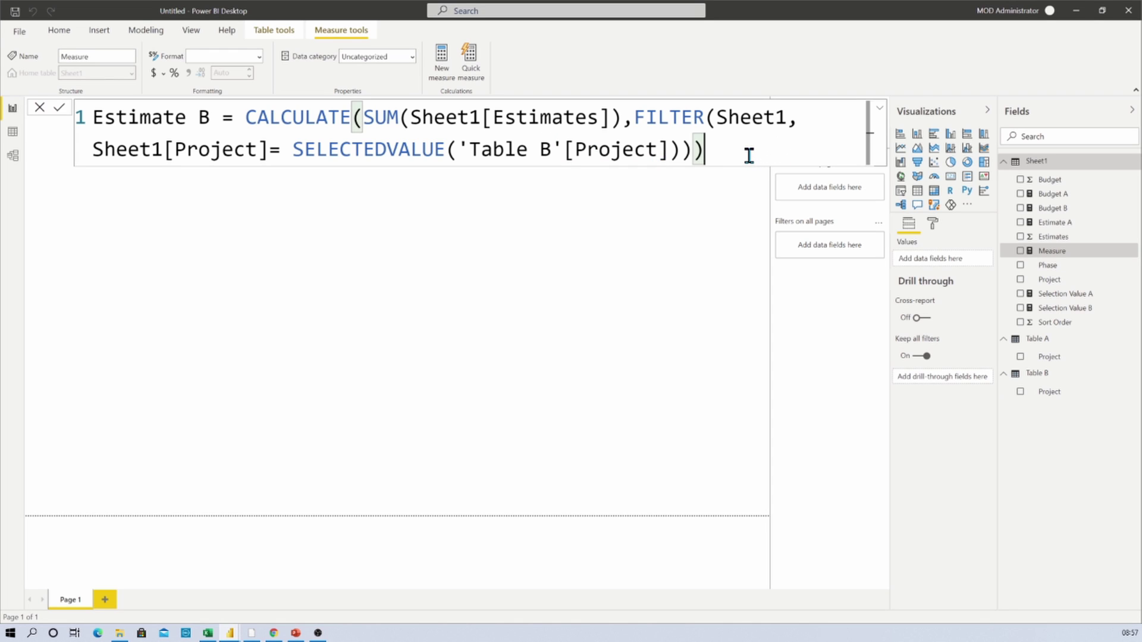
pyautogui.click(60, 108)
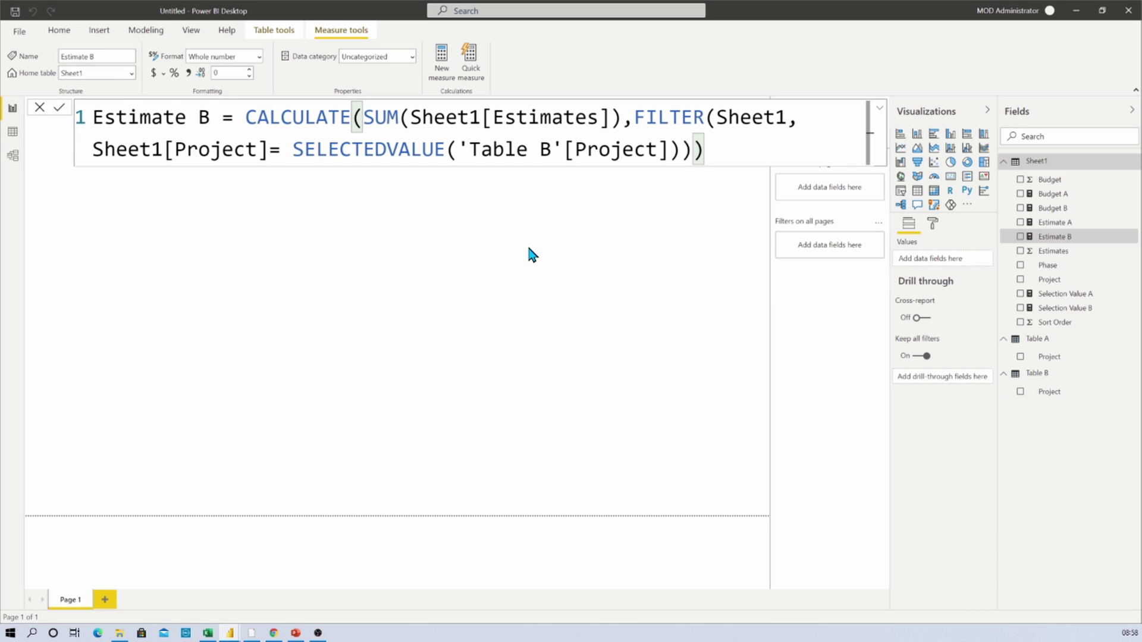
pyautogui.click(529, 256)
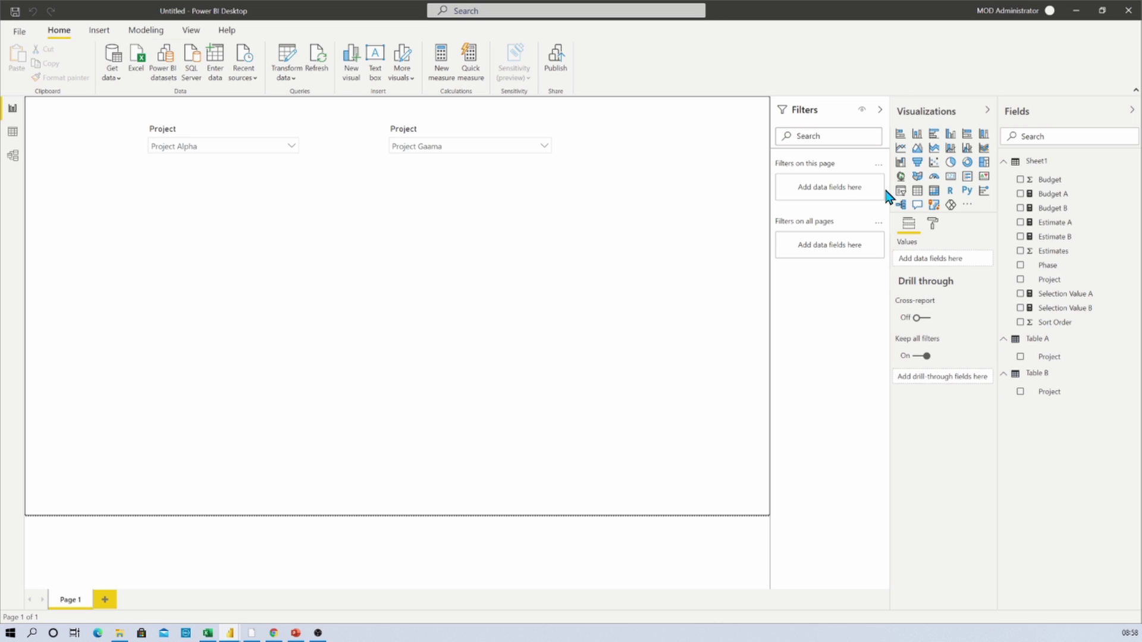
# - Insert a table visual below the Project Alpha slicer and fill it with Sheet1's Project, Estimate A and Budget A
pyautogui.click(917, 192)
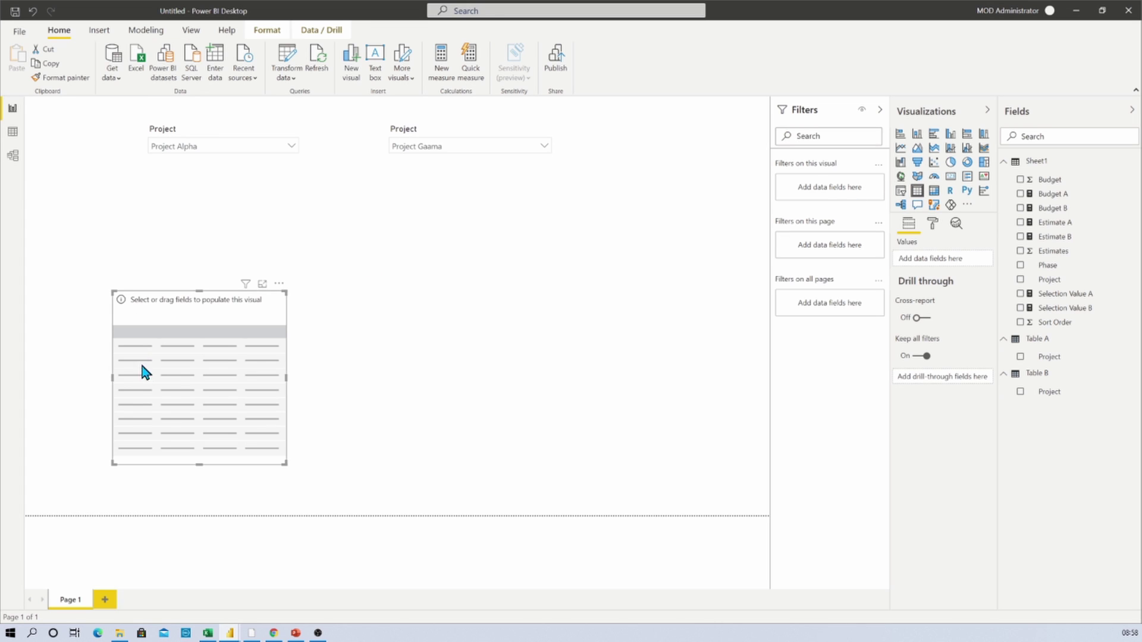
pyautogui.moveTo(176, 378); pyautogui.dragTo(205, 316)
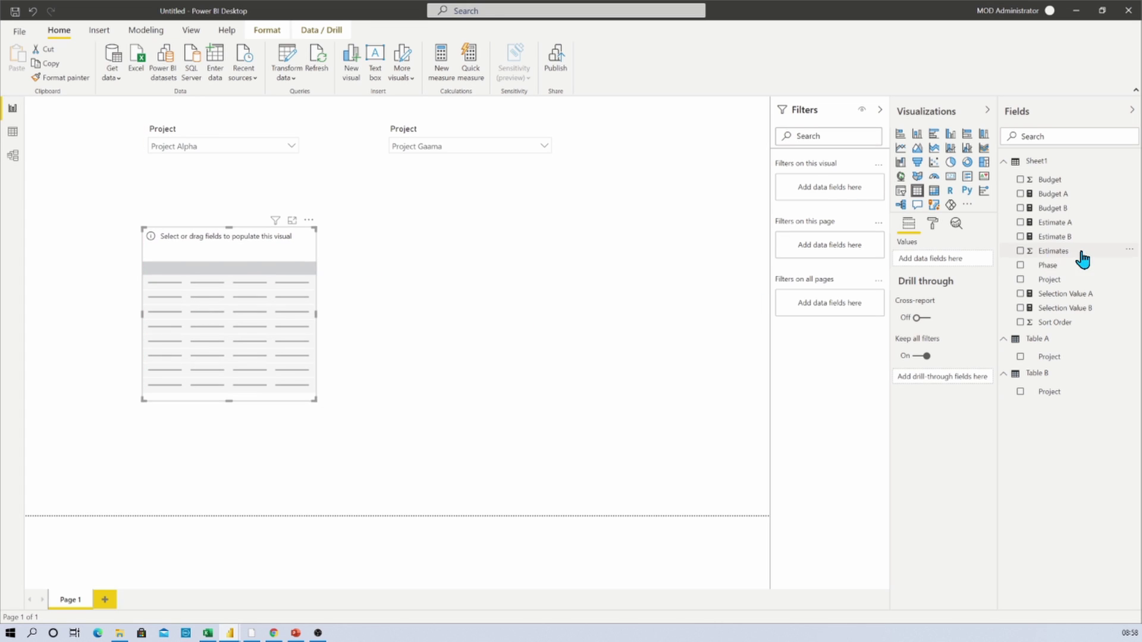
pyautogui.click(1021, 280)
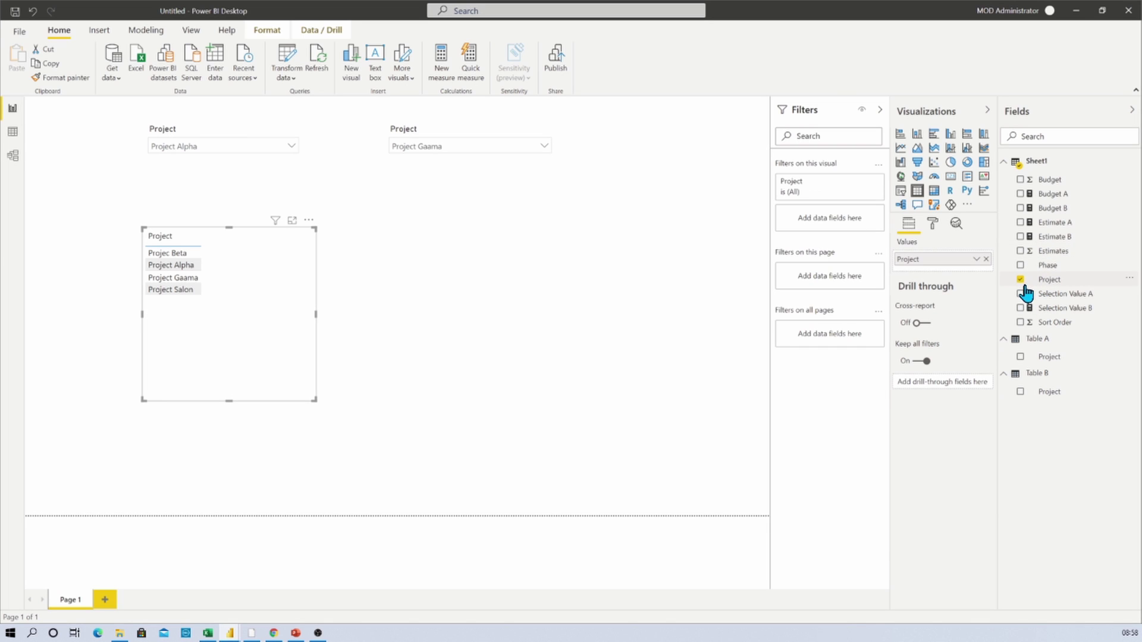
pyautogui.click(1021, 222)
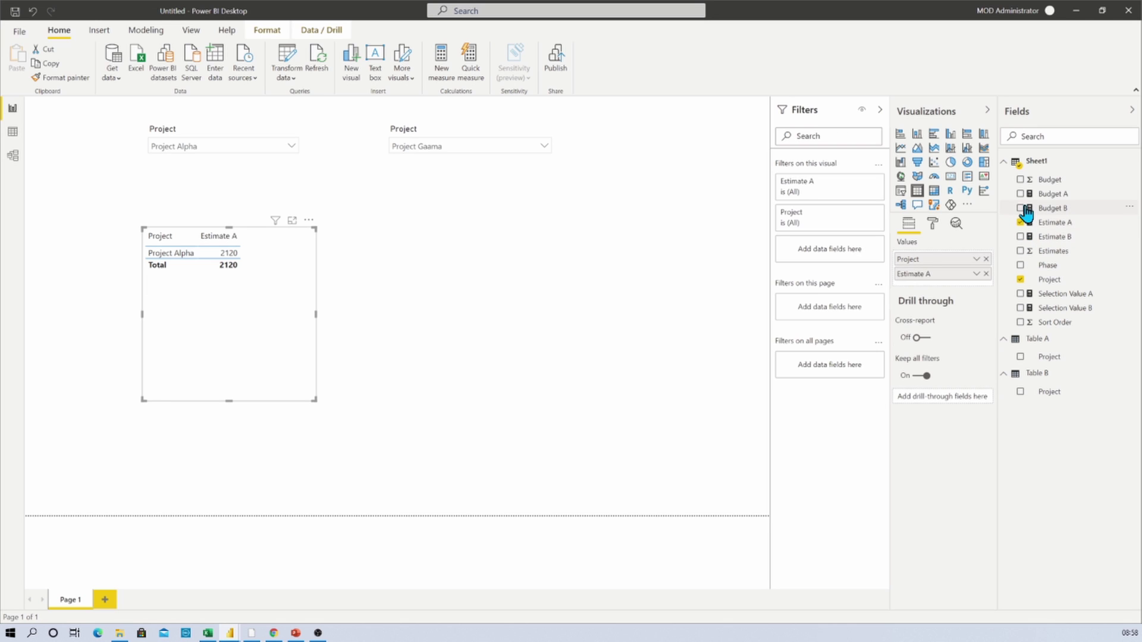
pyautogui.click(1021, 194)
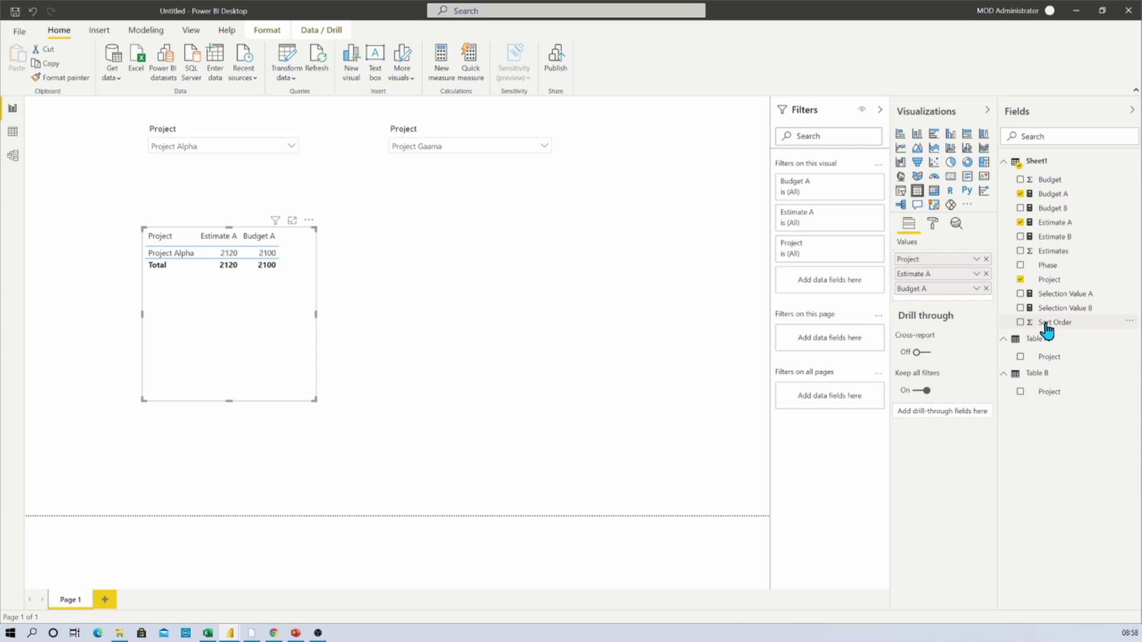
# - Replace the Project column with Phase in the table below the Project Alpha slicer
pyautogui.moveTo(1029, 267); pyautogui.dragTo(944, 272)
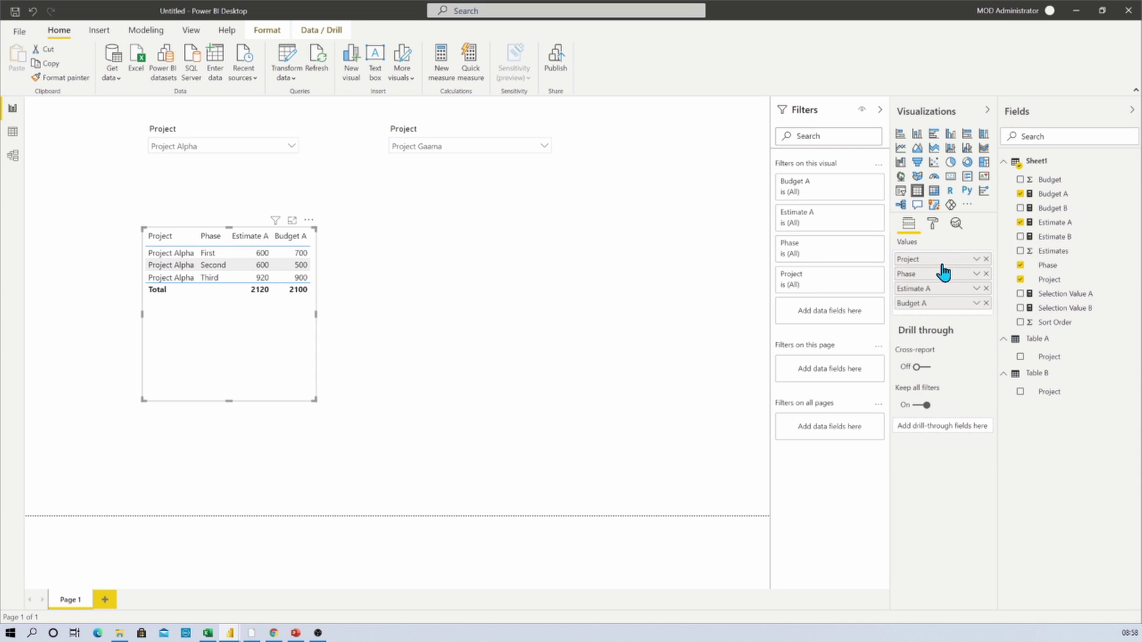
pyautogui.click(986, 259)
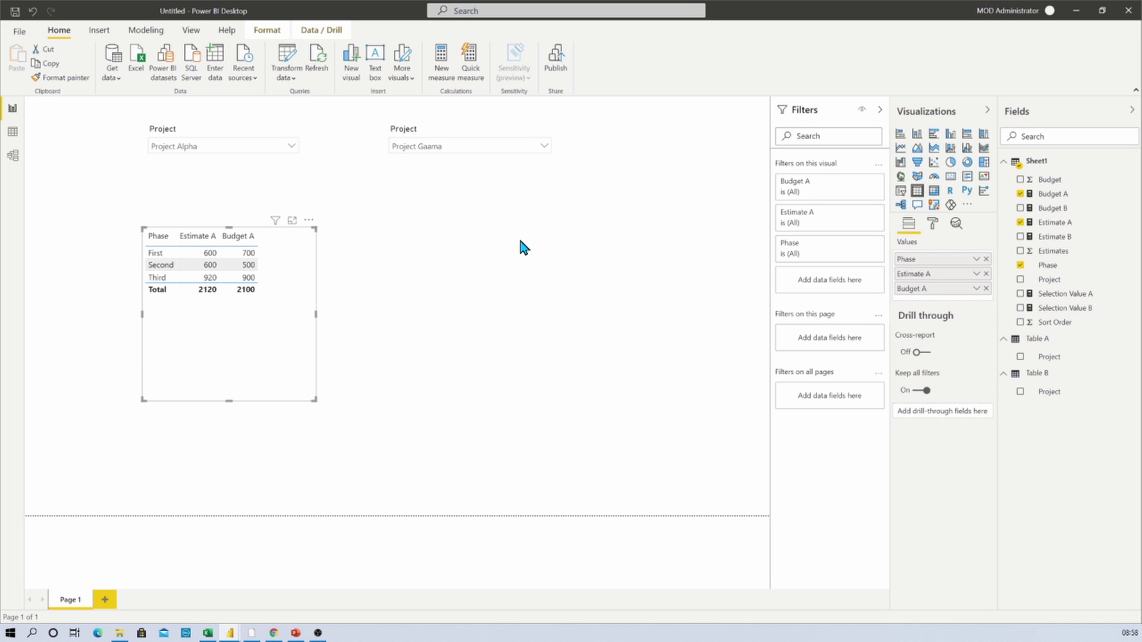
# - Insert a second table visual below the Project Gaama slicer with Sheet1's Phase, Estimate B and Budget B
pyautogui.click(917, 192)
pyautogui.moveTo(207, 448); pyautogui.dragTo(483, 265)
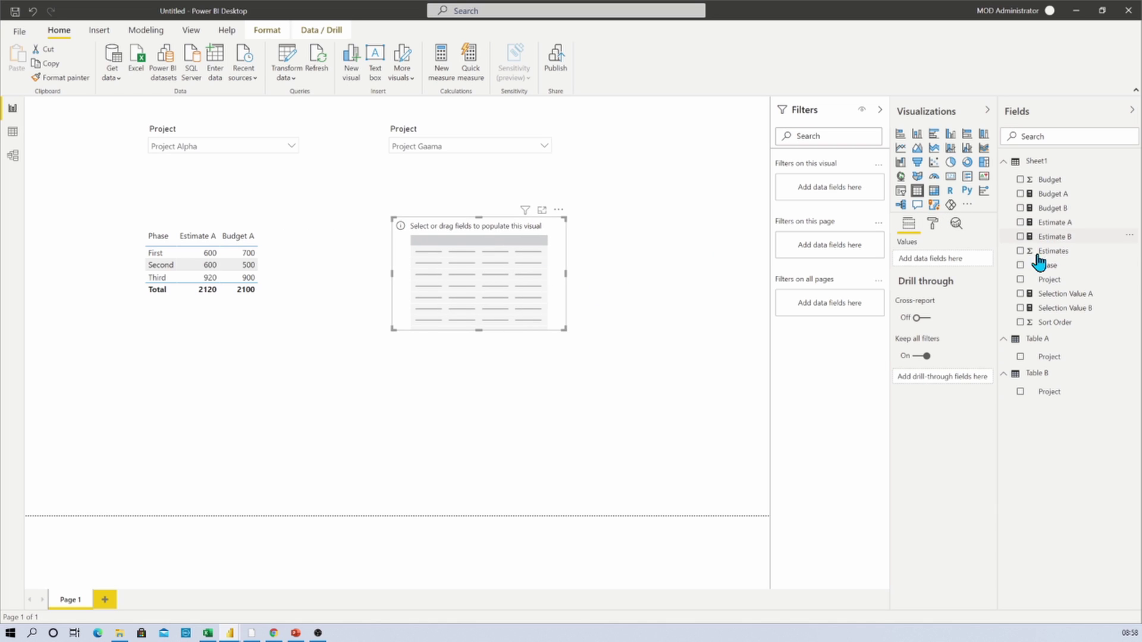
pyautogui.click(1020, 266)
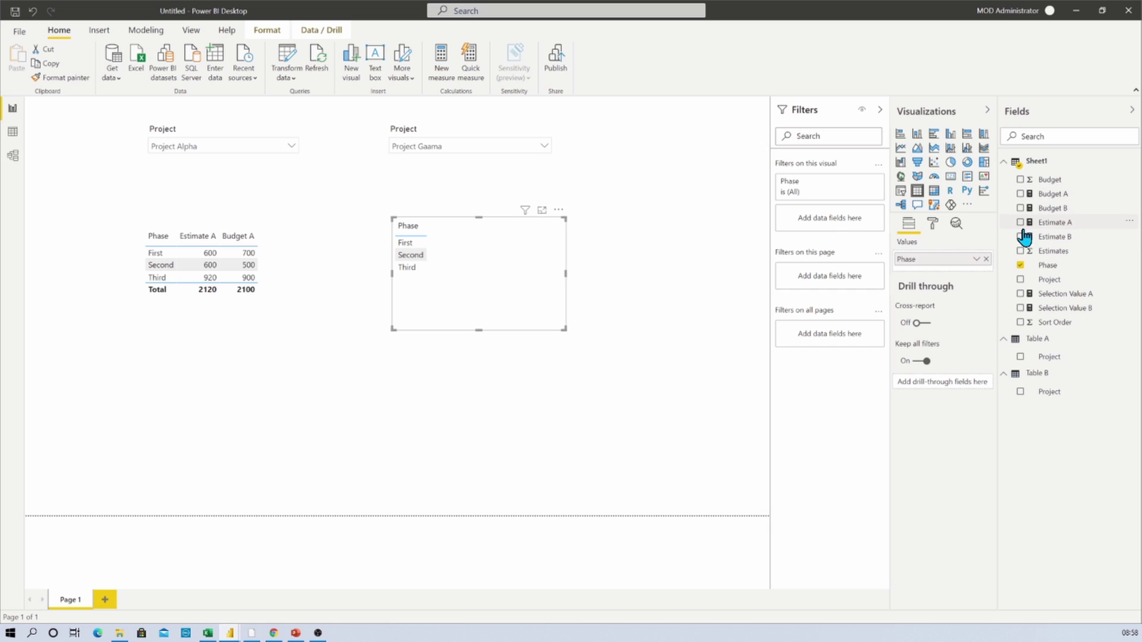
pyautogui.click(1020, 237)
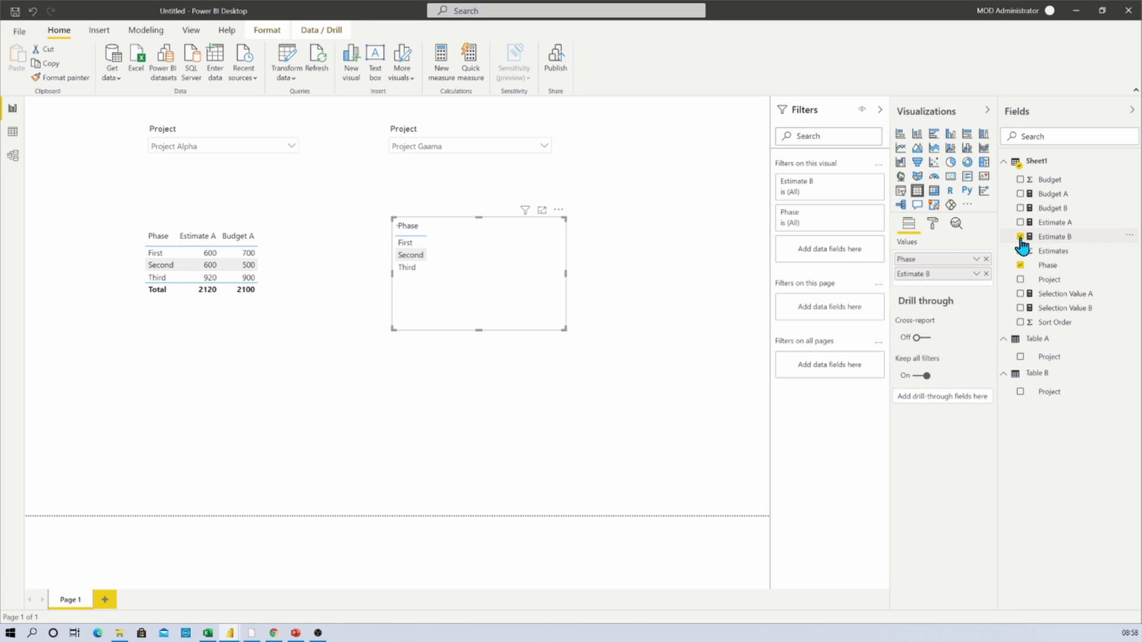
pyautogui.click(1021, 209)
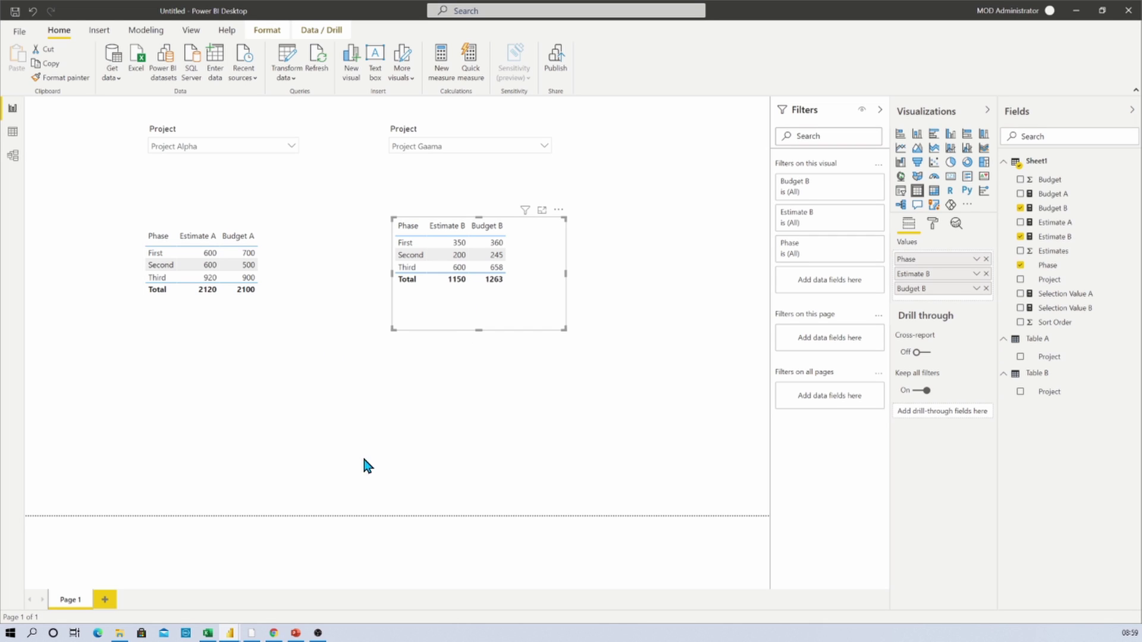
pyautogui.click(391, 450)
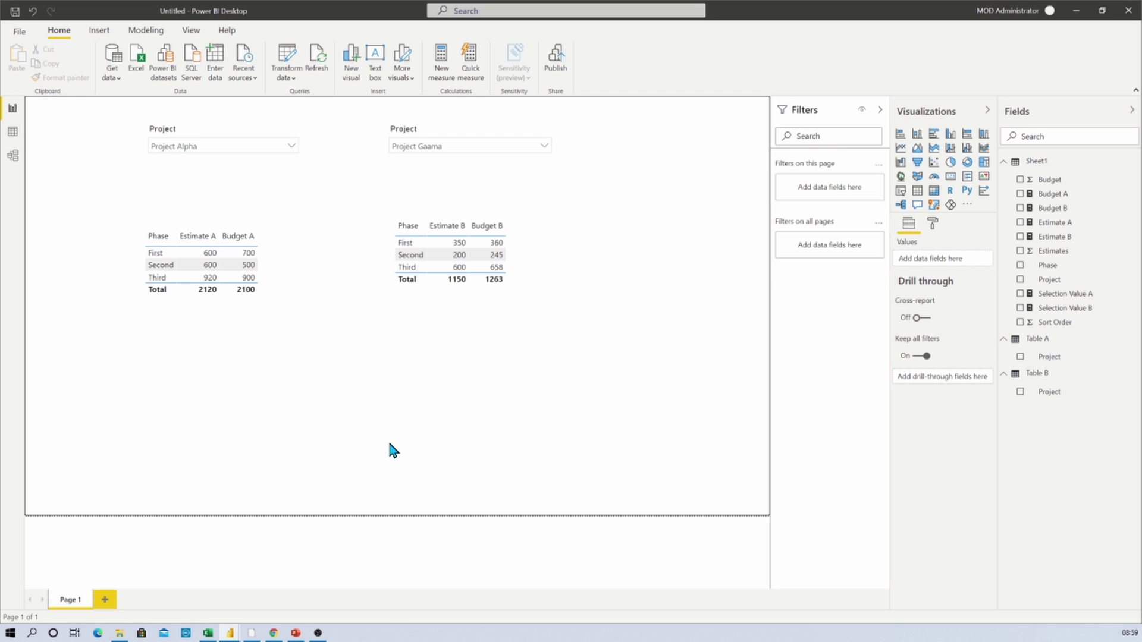
# - Turn on the border for both Project slicers and make their boxes shorter and wider
pyautogui.click(252, 197)
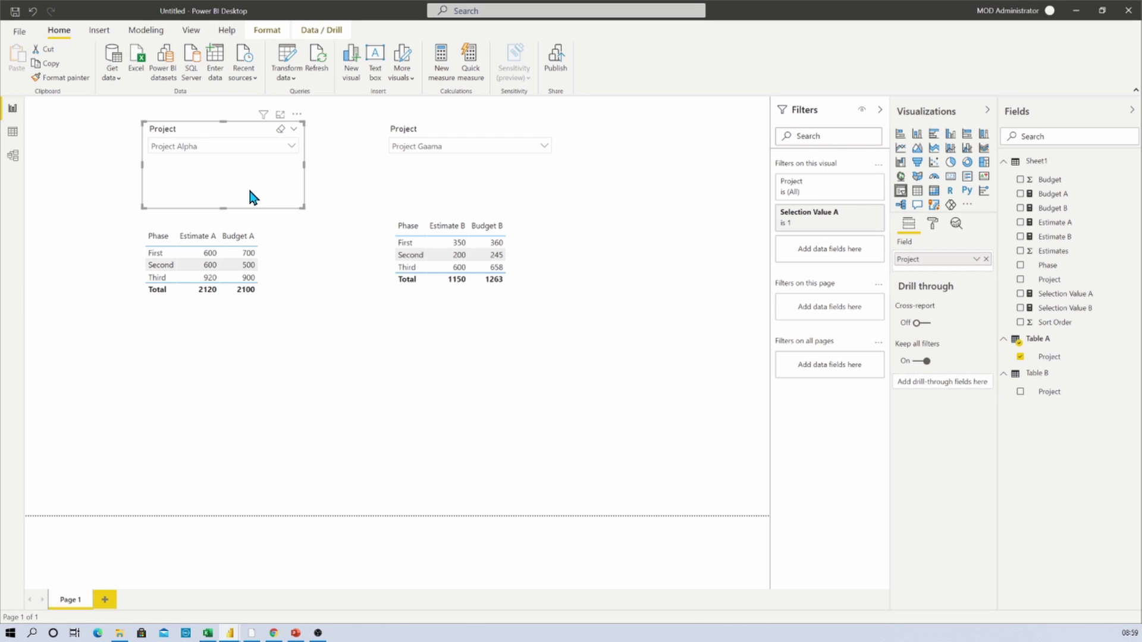
pyautogui.click(932, 224)
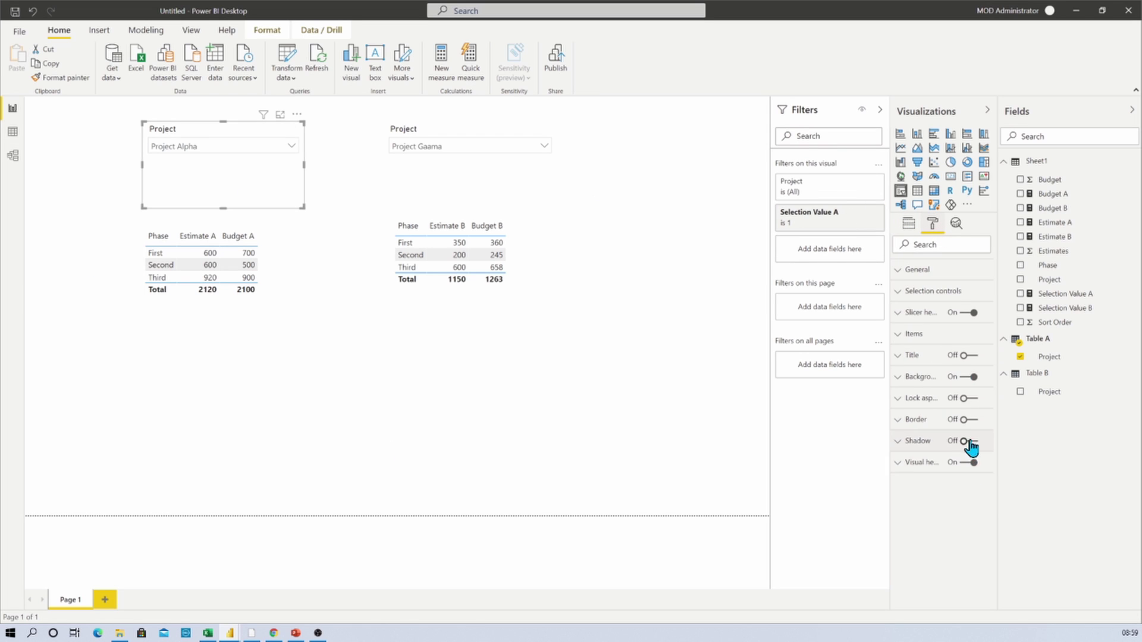
pyautogui.click(972, 420)
pyautogui.click(482, 190)
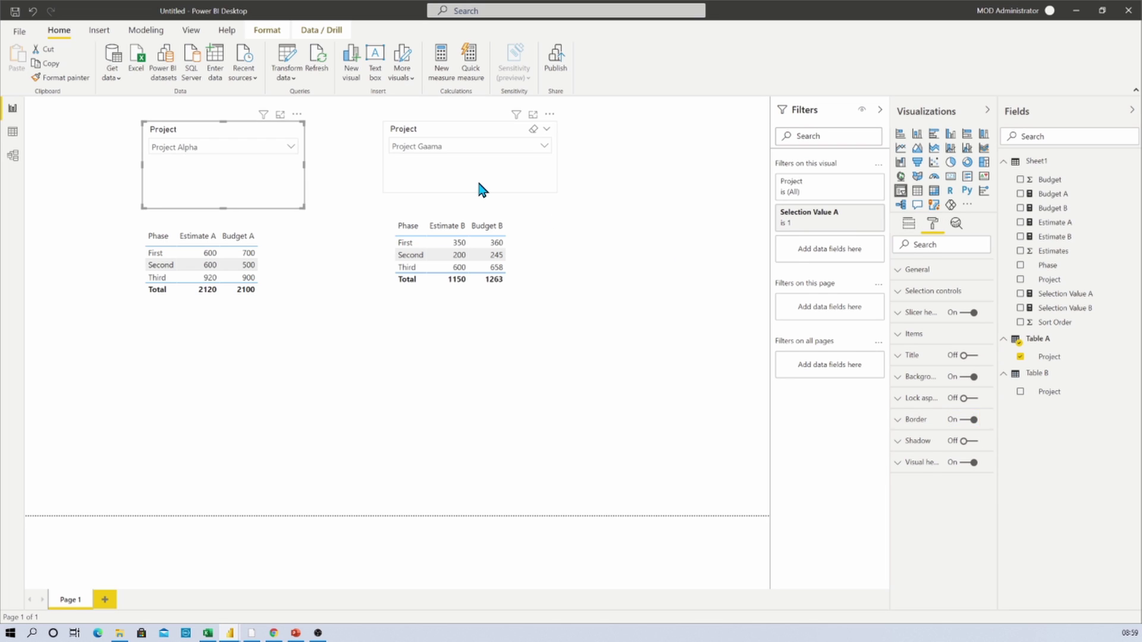
pyautogui.moveTo(224, 208); pyautogui.dragTo(220, 181)
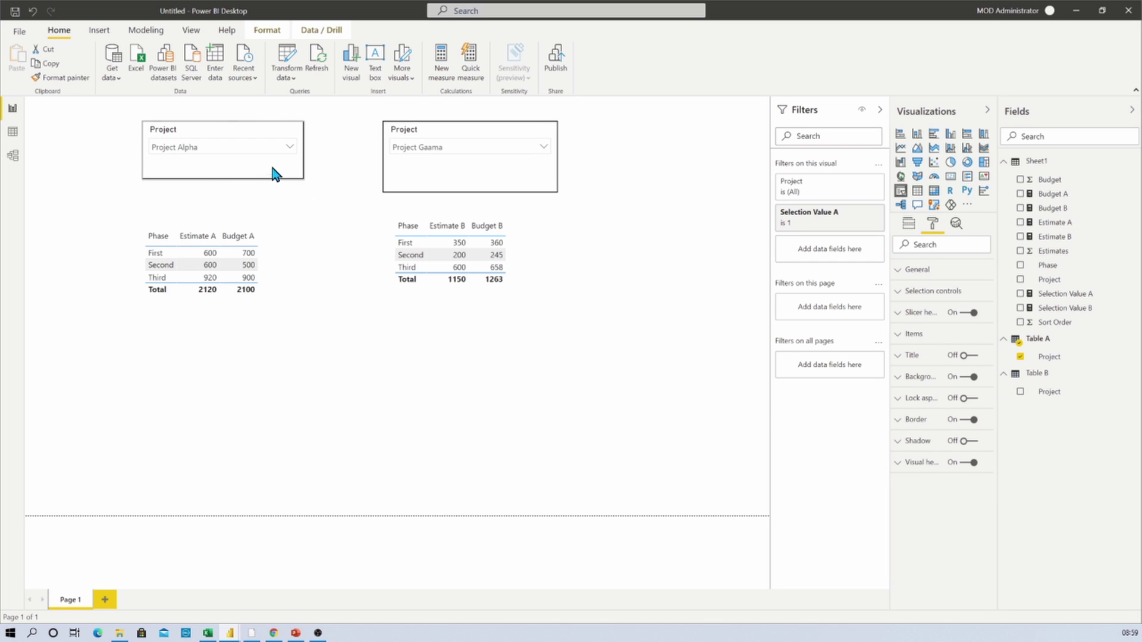
pyautogui.moveTo(305, 149); pyautogui.dragTo(335, 149)
# - Fit both tables to their slicers' widths and widen the Phase column in each table
pyautogui.click(245, 295)
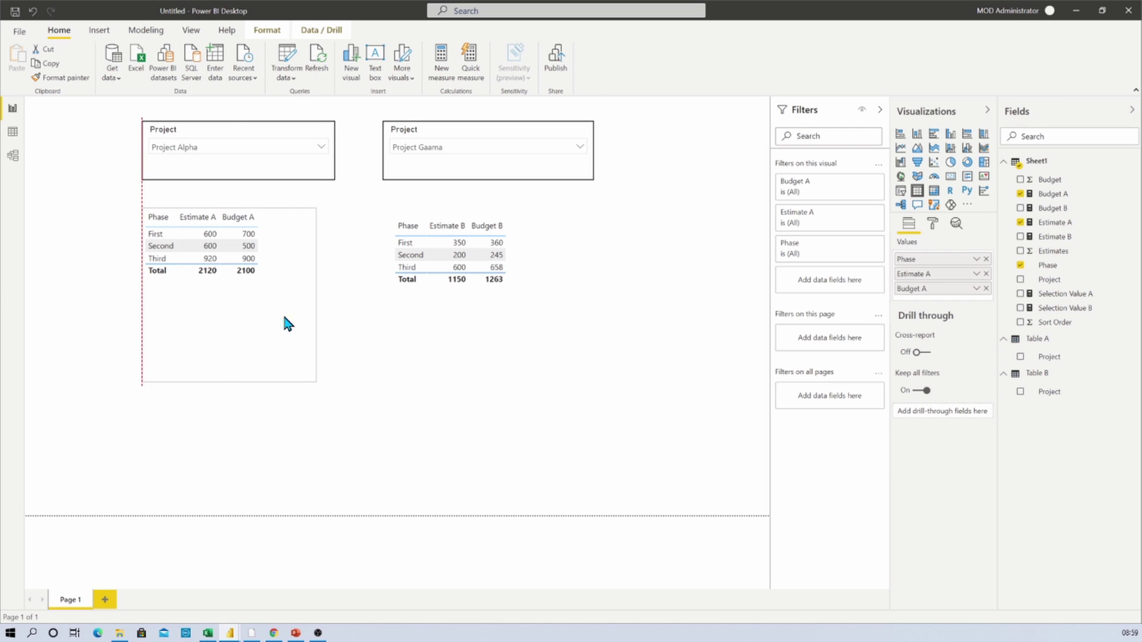
pyautogui.moveTo(316, 292); pyautogui.dragTo(337, 301)
pyautogui.click(468, 312)
pyautogui.click(240, 326)
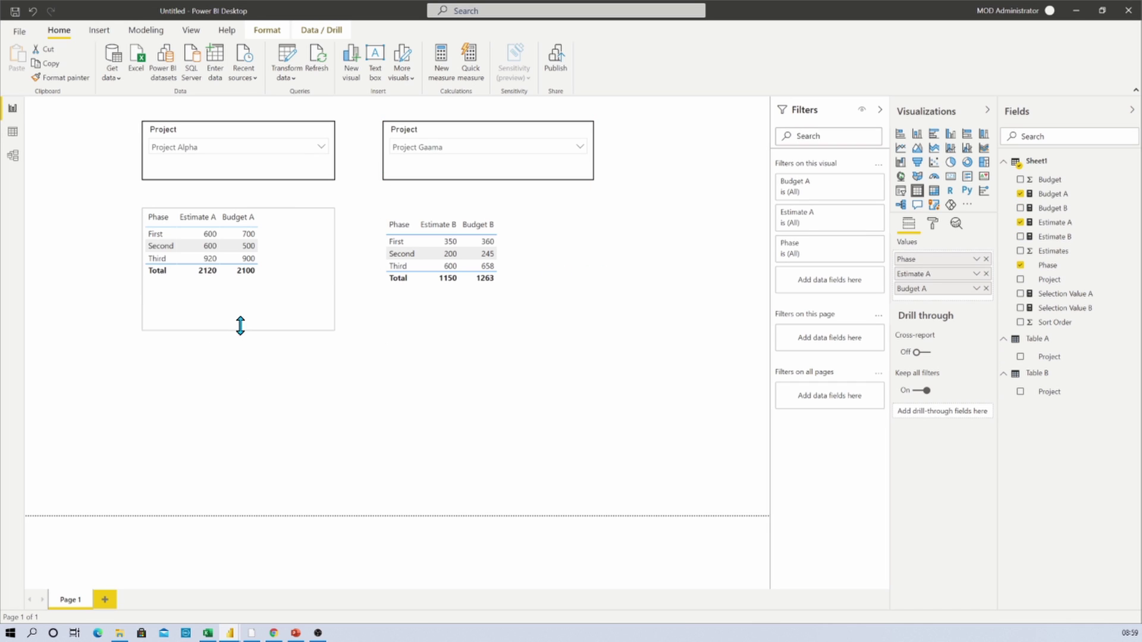
pyautogui.moveTo(177, 218); pyautogui.dragTo(236, 217)
pyautogui.moveTo(418, 225); pyautogui.dragTo(476, 231)
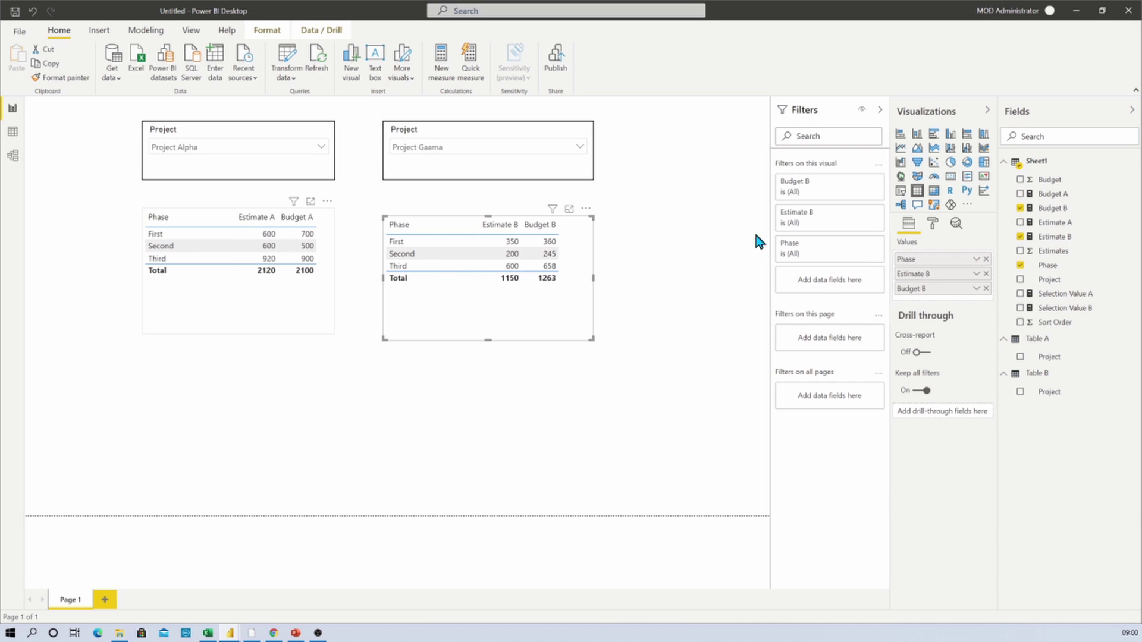
# - Set the grid text size of the Estimate A table to 14 pt and apply a plain style without banded rows
pyautogui.click(933, 223)
pyautogui.click(941, 383)
pyautogui.scroll(-3, 931, 443)
pyautogui.doubleClick(918, 452)
pyautogui.write('14')
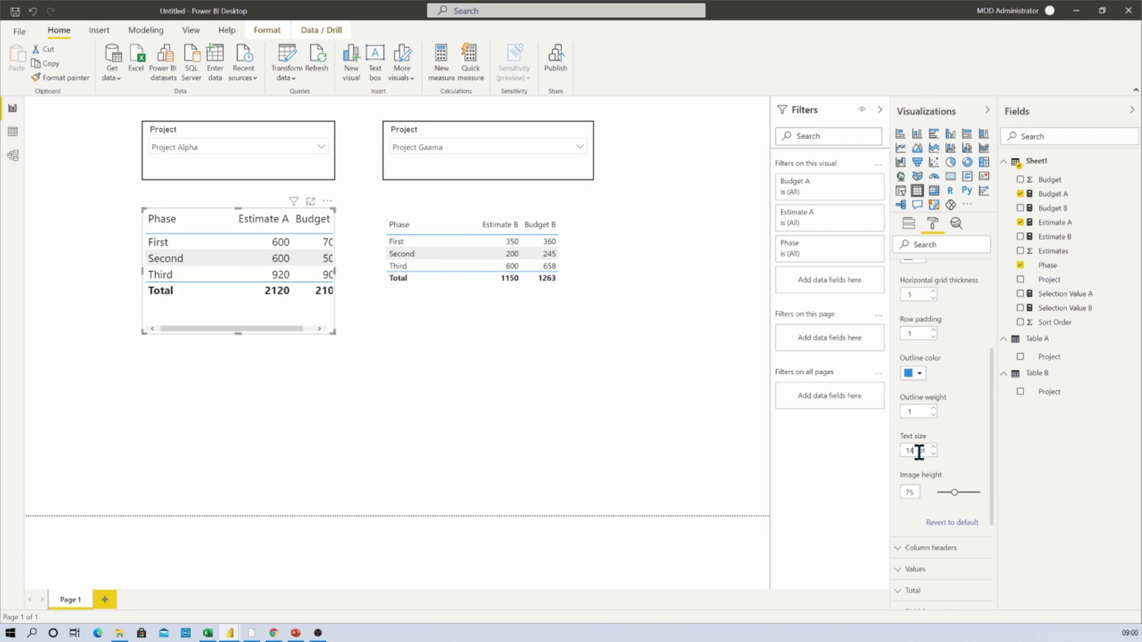
pyautogui.scroll(3, 931, 398)
pyautogui.click(913, 291)
pyautogui.click(941, 326)
pyautogui.click(922, 353)
# - Enlarge the Estimate A table, widen the Project Alpha slicer, and move both tables lower on the page
pyautogui.moveTo(334, 333); pyautogui.dragTo(356, 337)
pyautogui.moveTo(325, 327); pyautogui.dragTo(256, 326)
pyautogui.click(335, 164)
pyautogui.moveTo(335, 155); pyautogui.dragTo(350, 155)
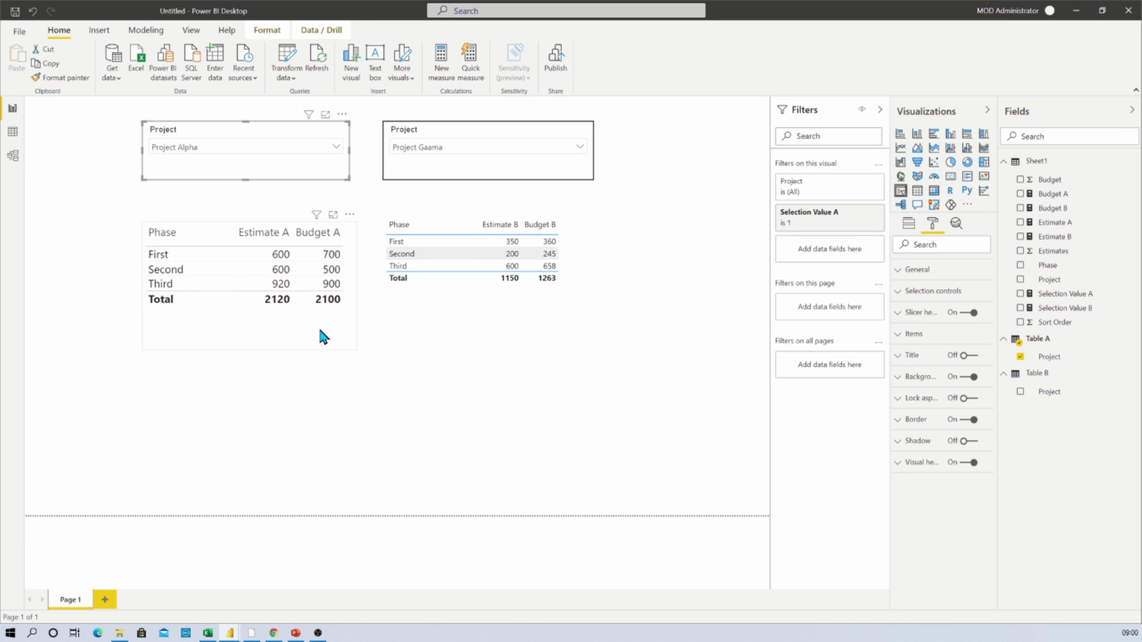
pyautogui.moveTo(320, 331); pyautogui.dragTo(296, 370)
pyautogui.moveTo(553, 312)
pyautogui.mouseDown()
pyautogui.moveTo(580, 358)
pyautogui.moveTo(649, 391)
pyautogui.mouseUp()
# - Match the formatting of the Estimate A and Estimate B tables with Format painter, including a border, and line up the Estimate A table
pyautogui.click(292, 368)
pyautogui.click(61, 77)
pyautogui.click(483, 363)
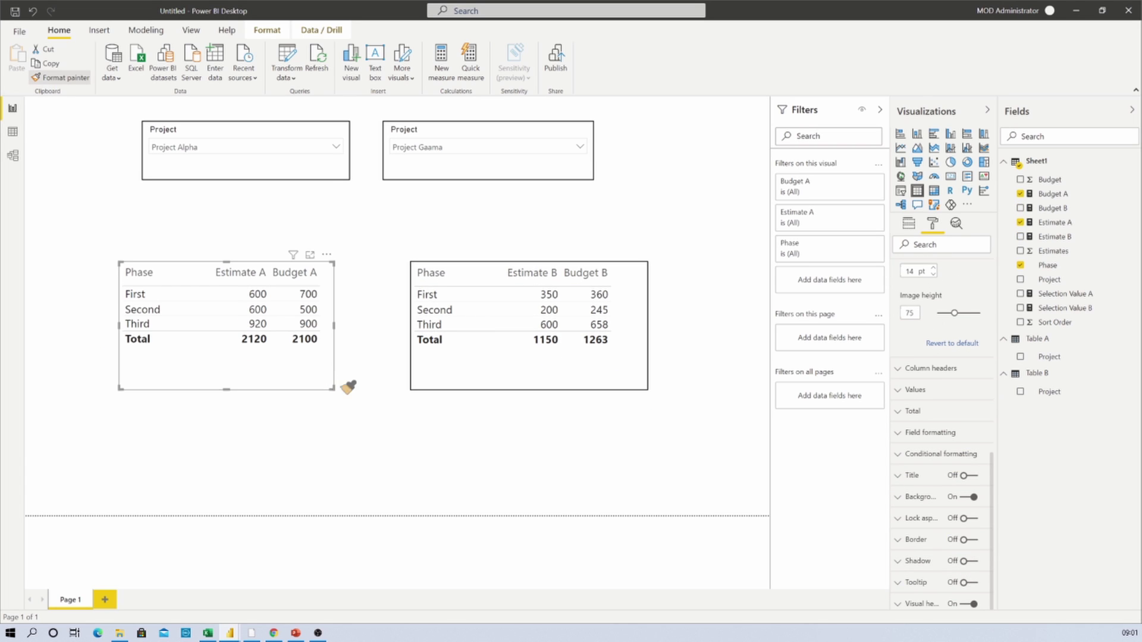
pyautogui.click(323, 369)
pyautogui.moveTo(323, 369)
pyautogui.mouseDown()
pyautogui.moveTo(301, 375)
pyautogui.moveTo(309, 368)
pyautogui.mouseUp()
# - Align both Project slicers above their tables and widen each one to its table's width
pyautogui.moveTo(498, 174); pyautogui.dragTo(526, 179)
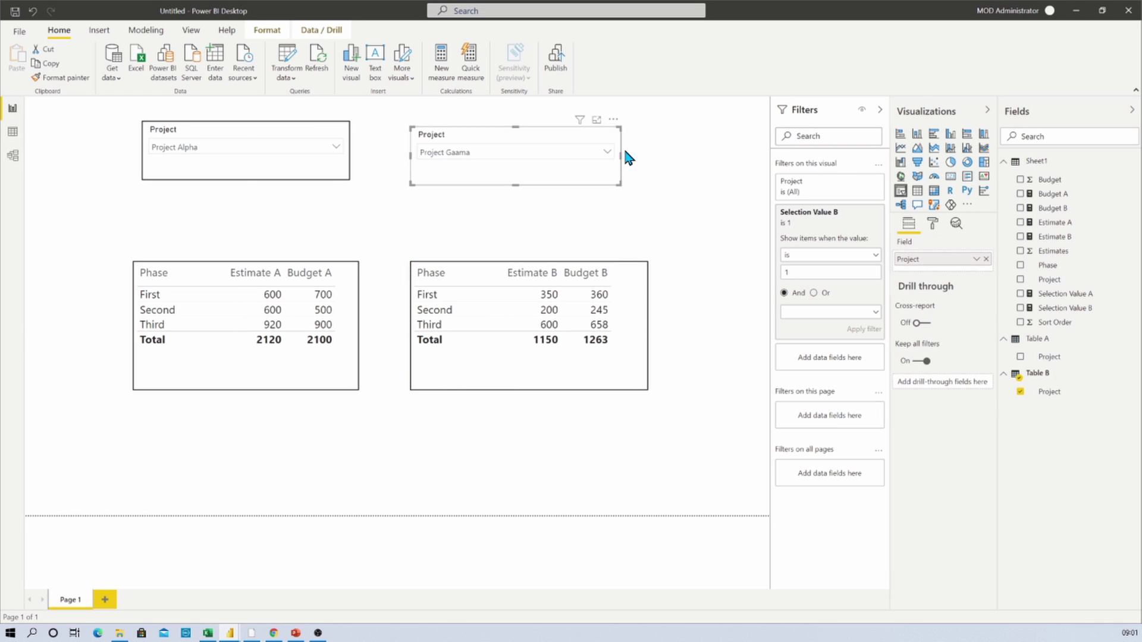
pyautogui.moveTo(621, 155); pyautogui.dragTo(648, 156)
pyautogui.moveTo(250, 171); pyautogui.dragTo(242, 176)
pyautogui.moveTo(342, 155); pyautogui.dragTo(358, 155)
pyautogui.click(391, 237)
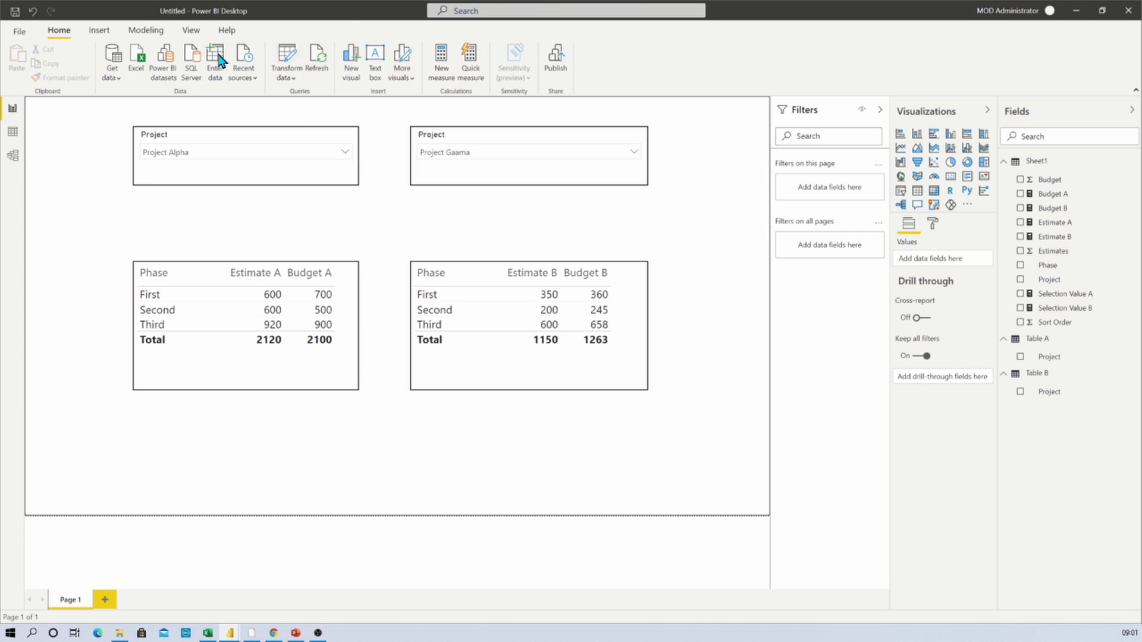
# - Insert a line shape, narrow its frame and place it vertically between the two Project slicers
pyautogui.click(97, 33)
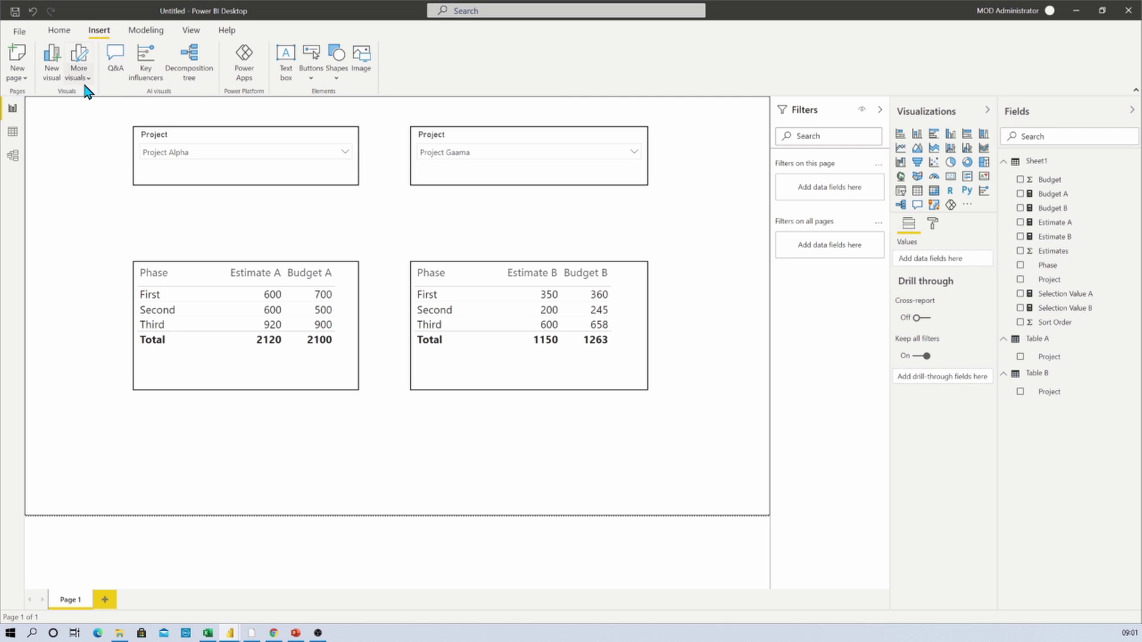
pyautogui.click(337, 68)
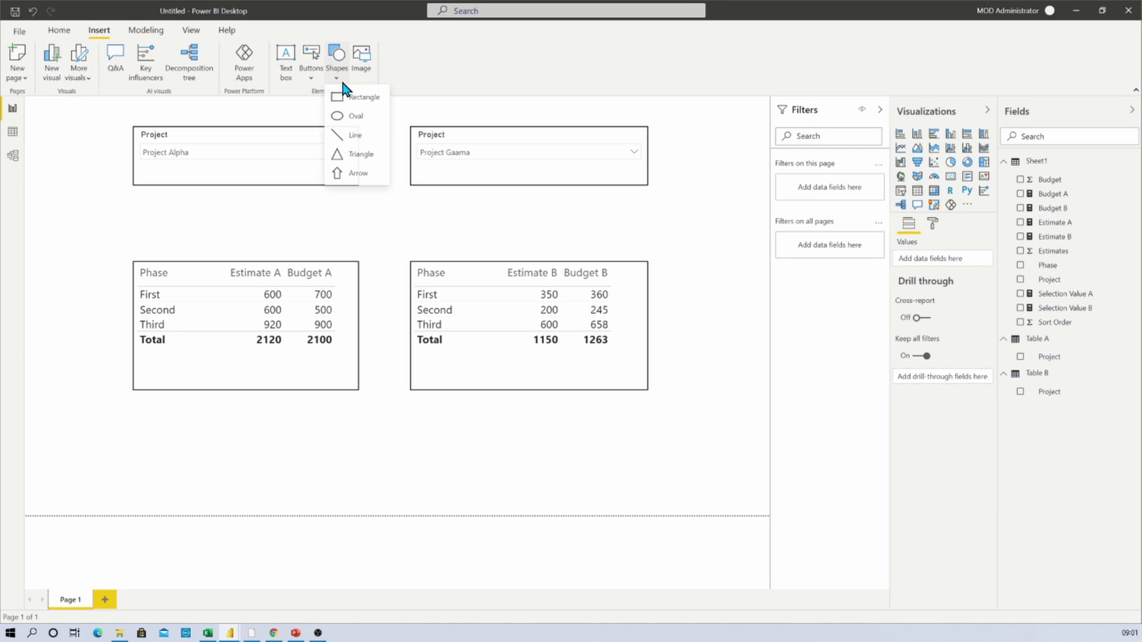
pyautogui.click(352, 142)
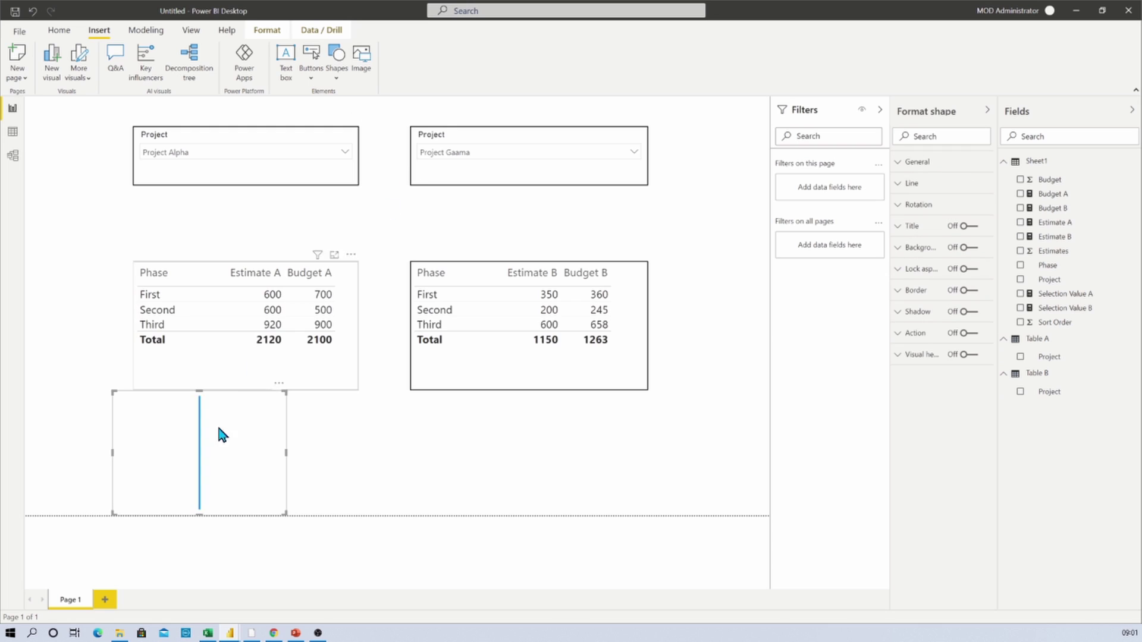
pyautogui.moveTo(222, 433); pyautogui.dragTo(397, 198)
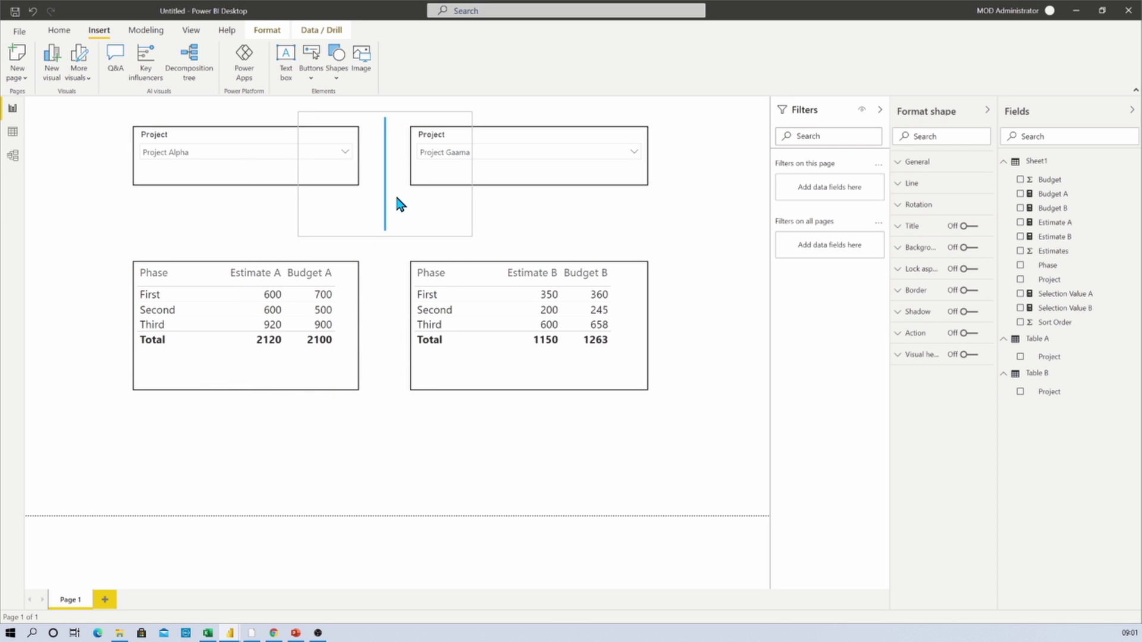
pyautogui.moveTo(472, 171); pyautogui.dragTo(307, 172)
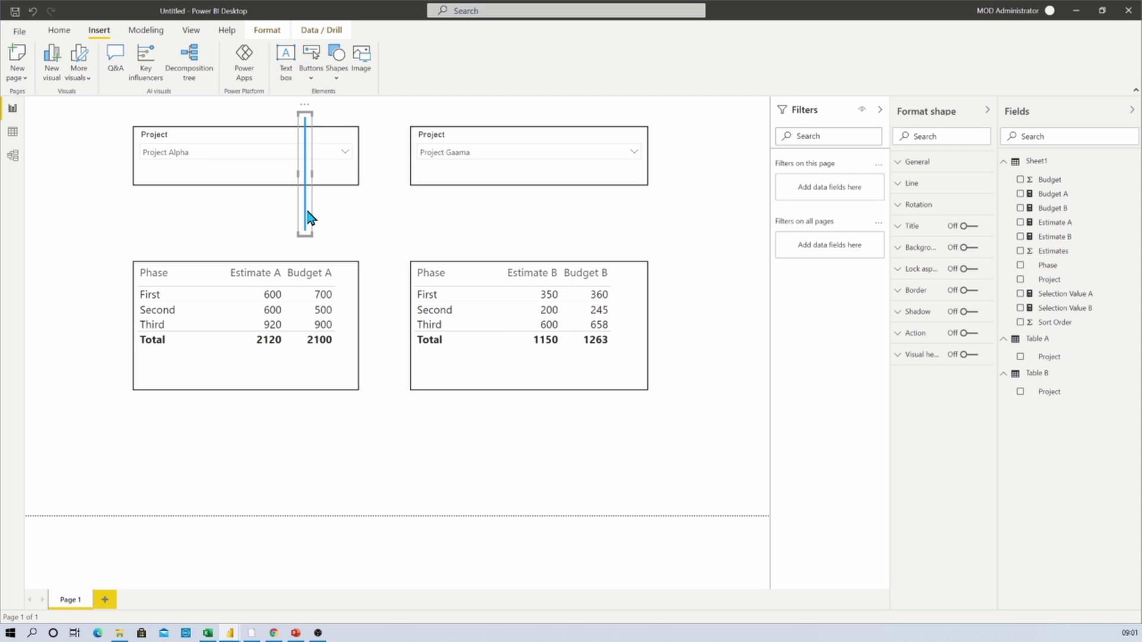
pyautogui.moveTo(310, 217); pyautogui.dragTo(385, 215)
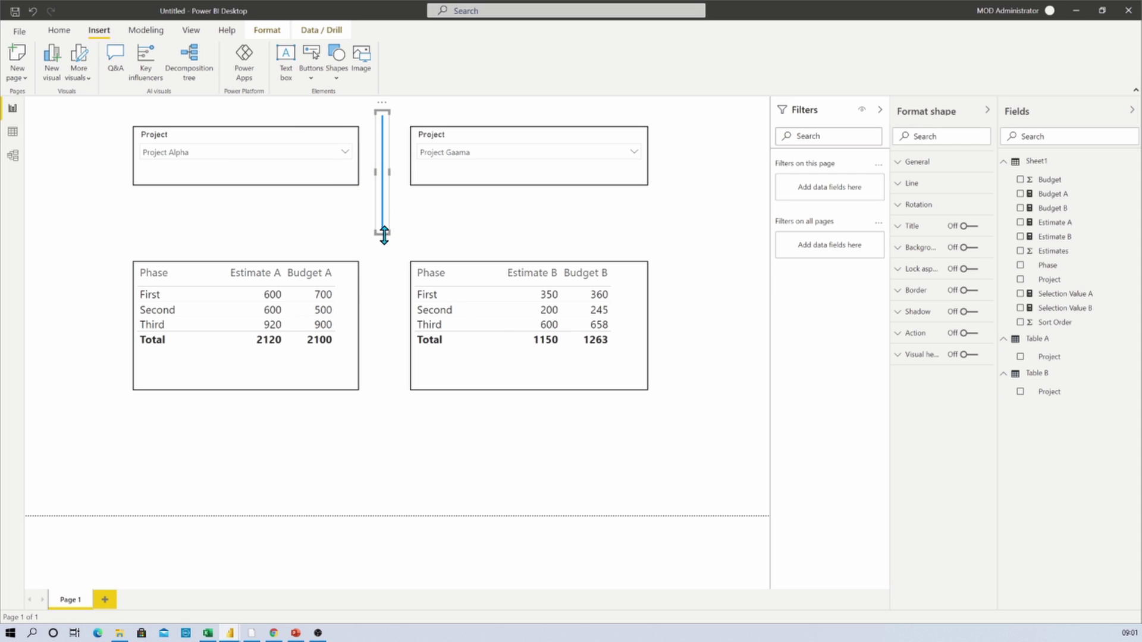
# - Extend the vertical divider line down past the lower edges of the two tables
pyautogui.click(388, 274)
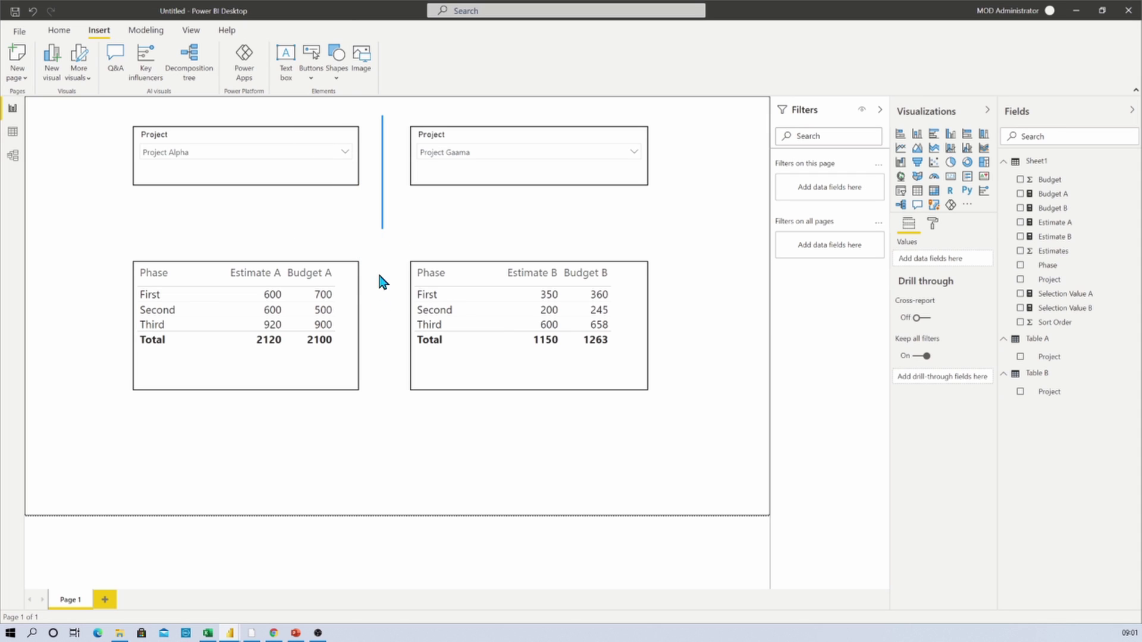
pyautogui.click(384, 234)
pyautogui.moveTo(383, 234); pyautogui.dragTo(383, 410)
pyautogui.click(514, 451)
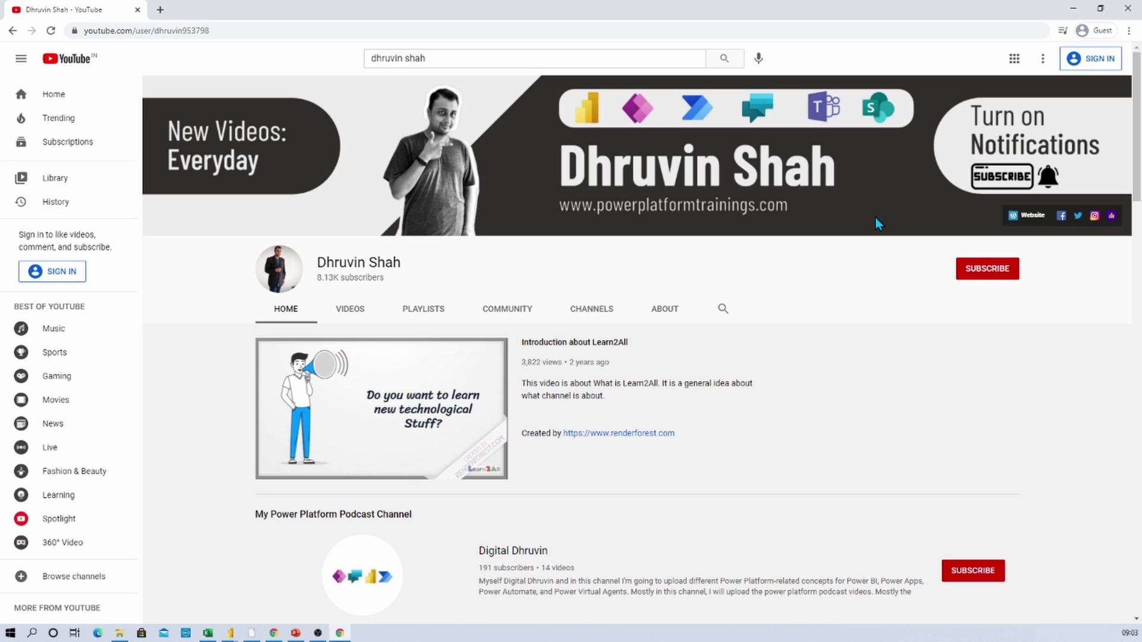
# - Open the Instagram profile and Anchor podcast page linked in the YouTube channel's banner, returning to the channel after each
pyautogui.click(1094, 218)
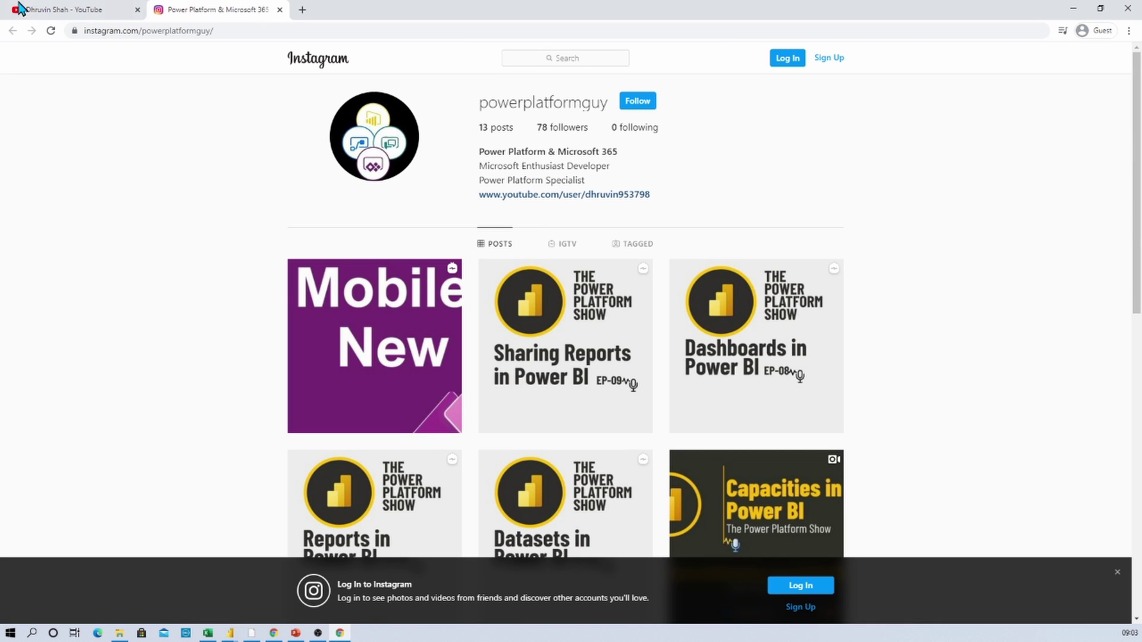
pyautogui.click(59, 10)
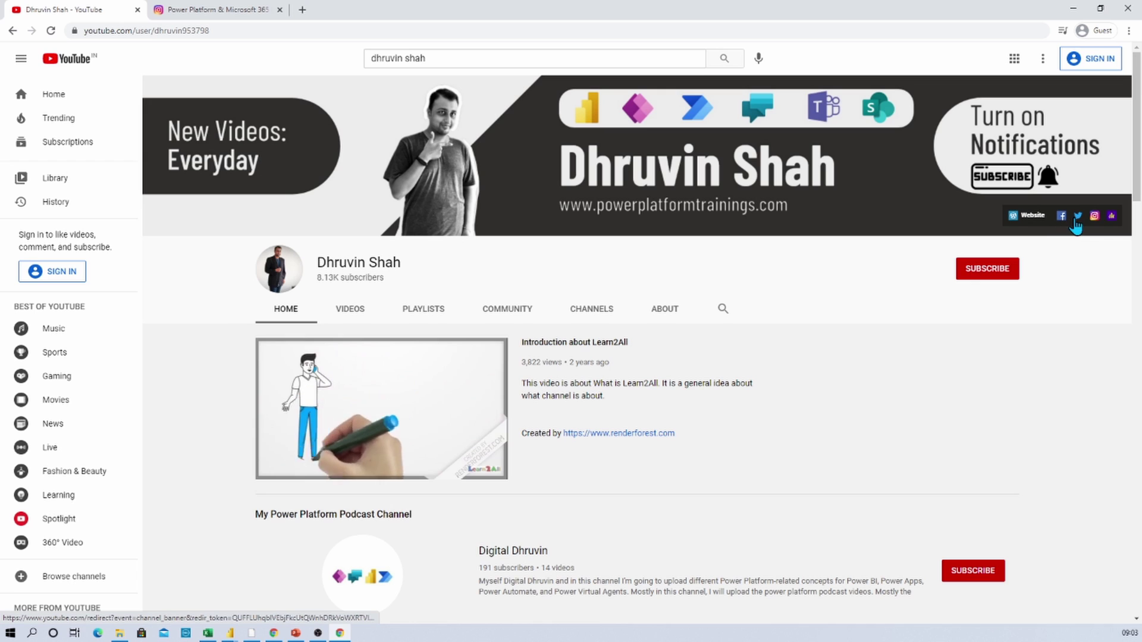
pyautogui.click(1113, 218)
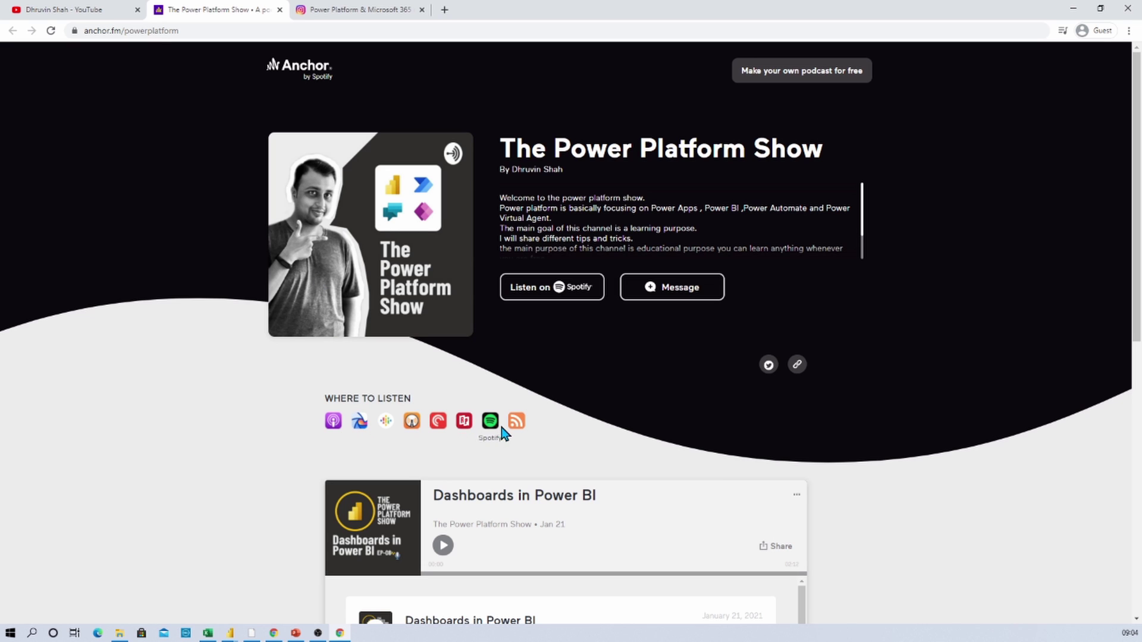
pyautogui.click(107, 10)
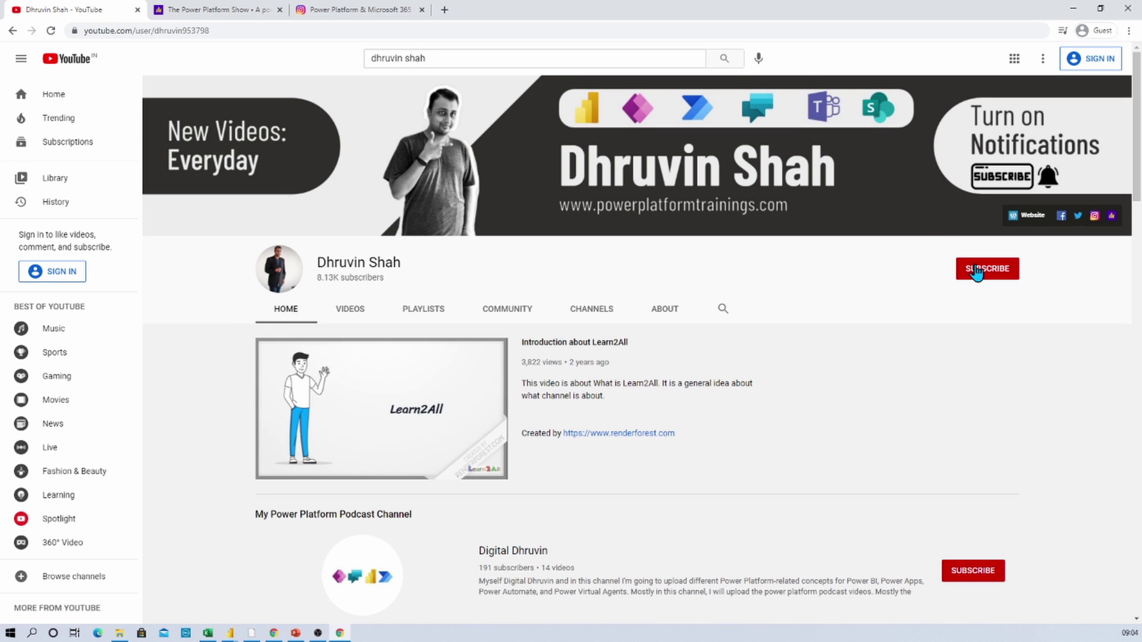